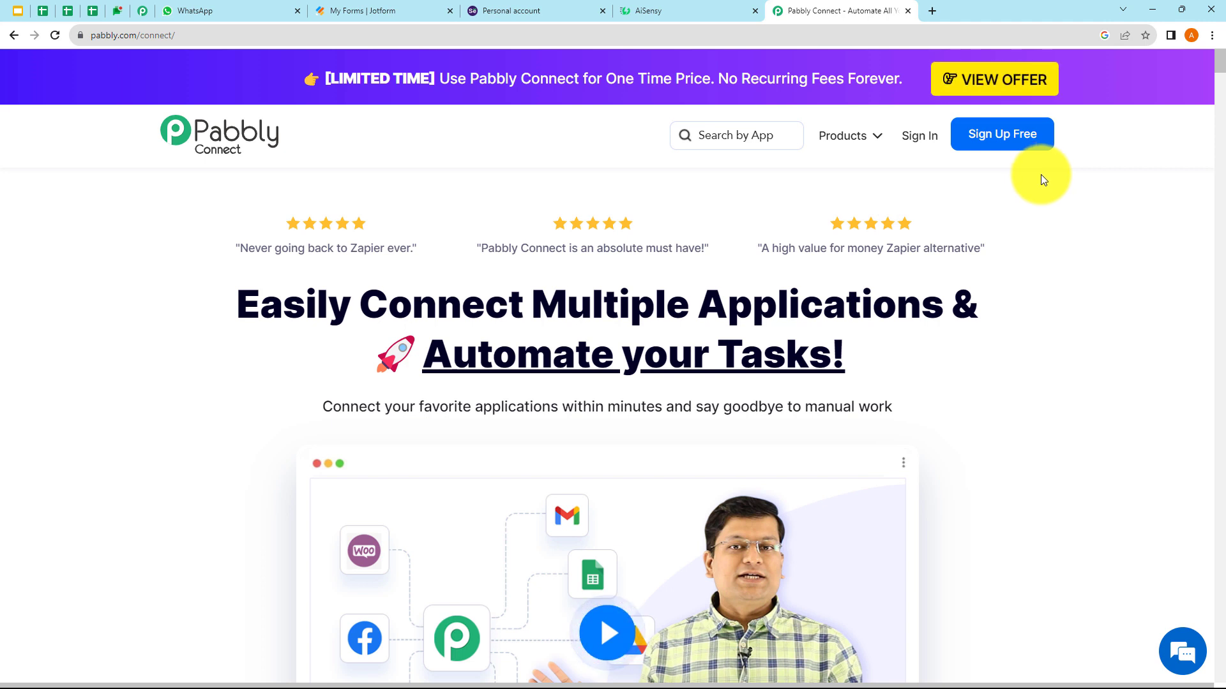
# - Start signing in to the Pabbly account from the Pabbly Connect homepage
pyautogui.click(916, 145)
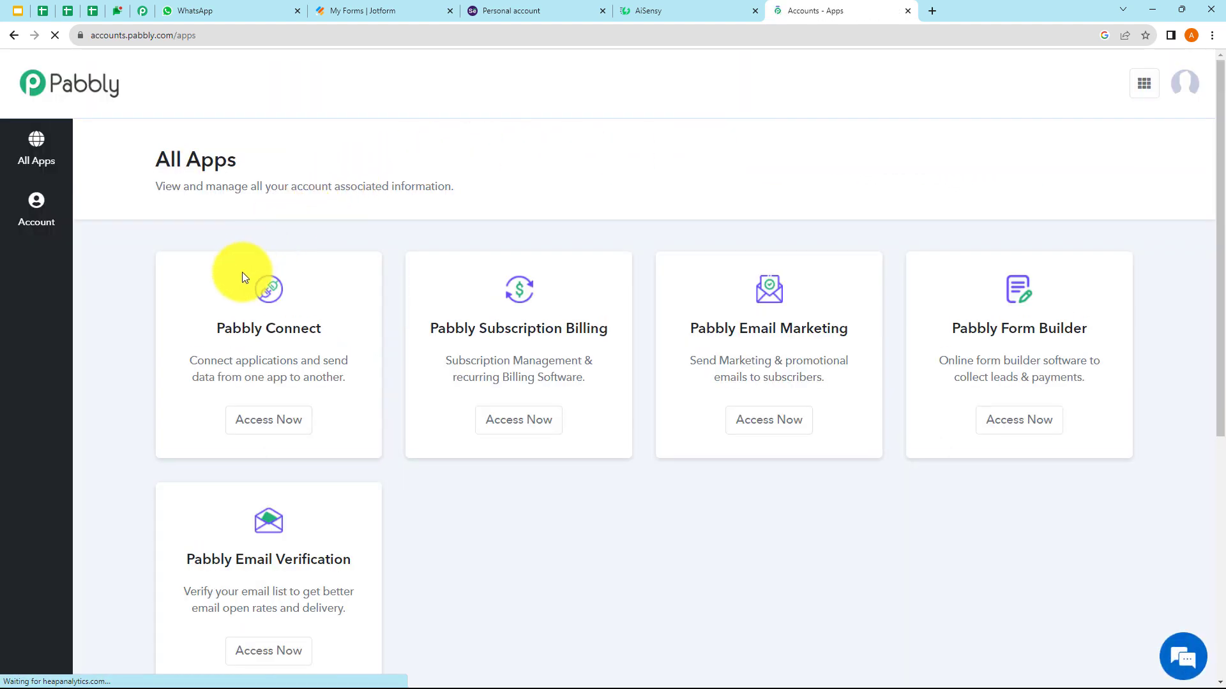
# - Create a Pabbly Connect workflow named 'Create Selzy Subscriber and Send WhatsApp Message from Webhook Response'
pyautogui.click(264, 427)
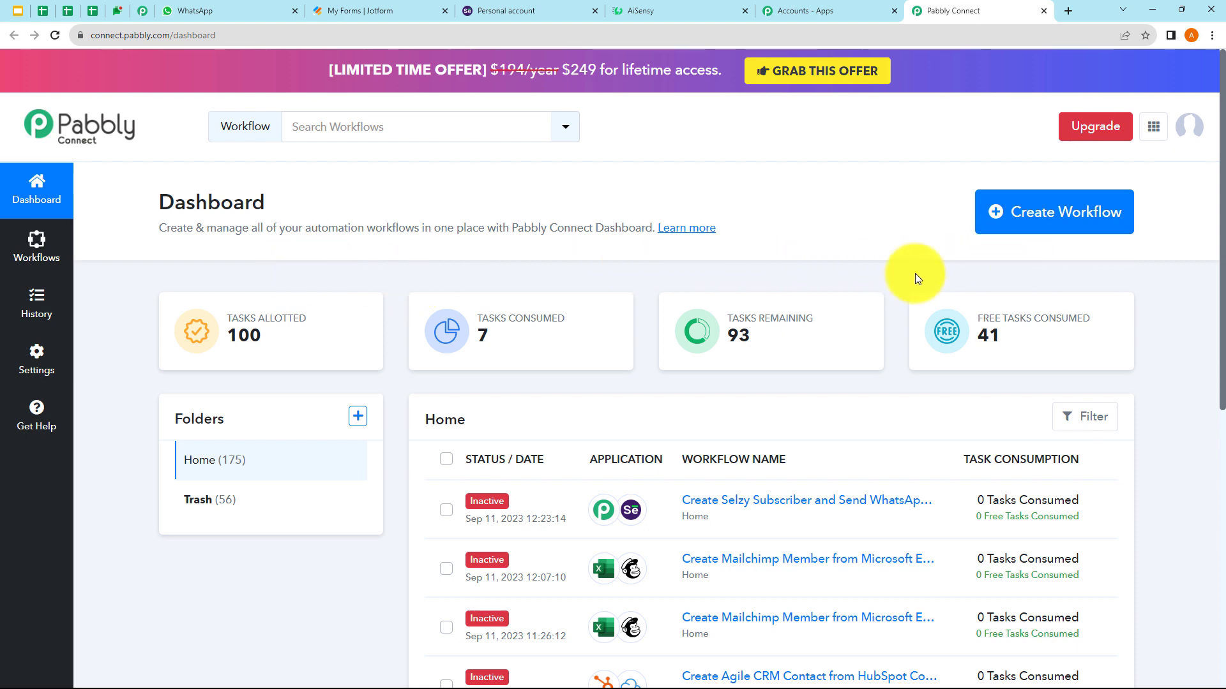
pyautogui.click(1052, 214)
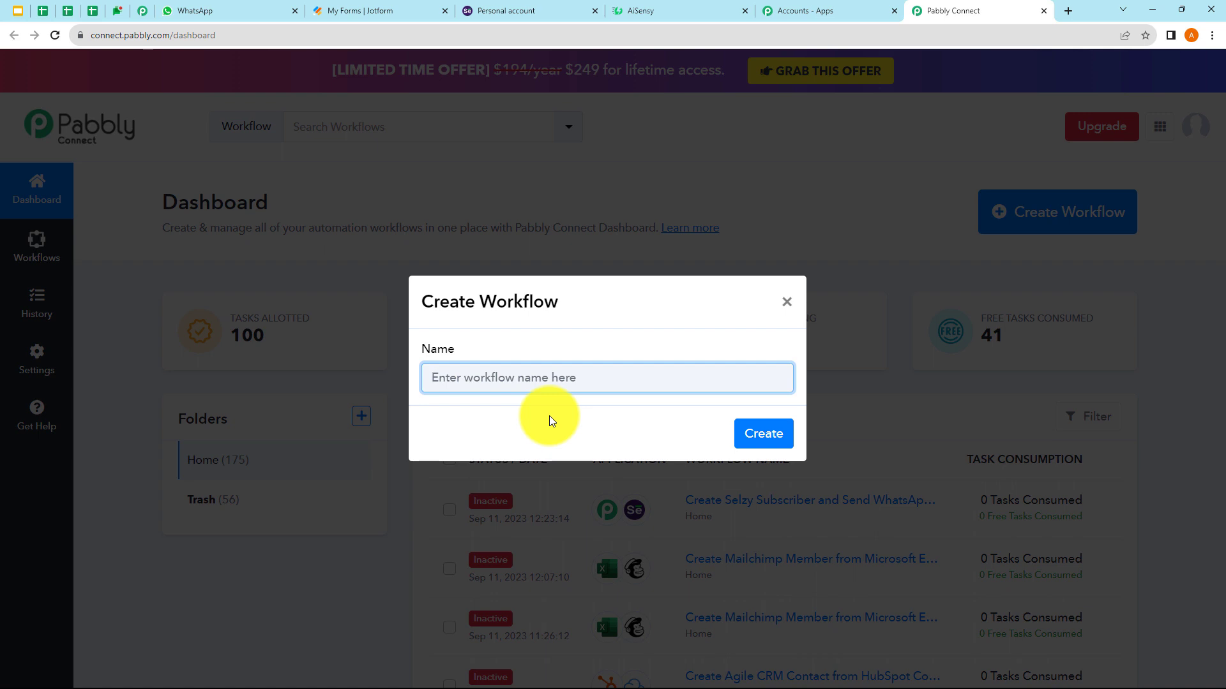
pyautogui.hotkey('ctrl', 'v')
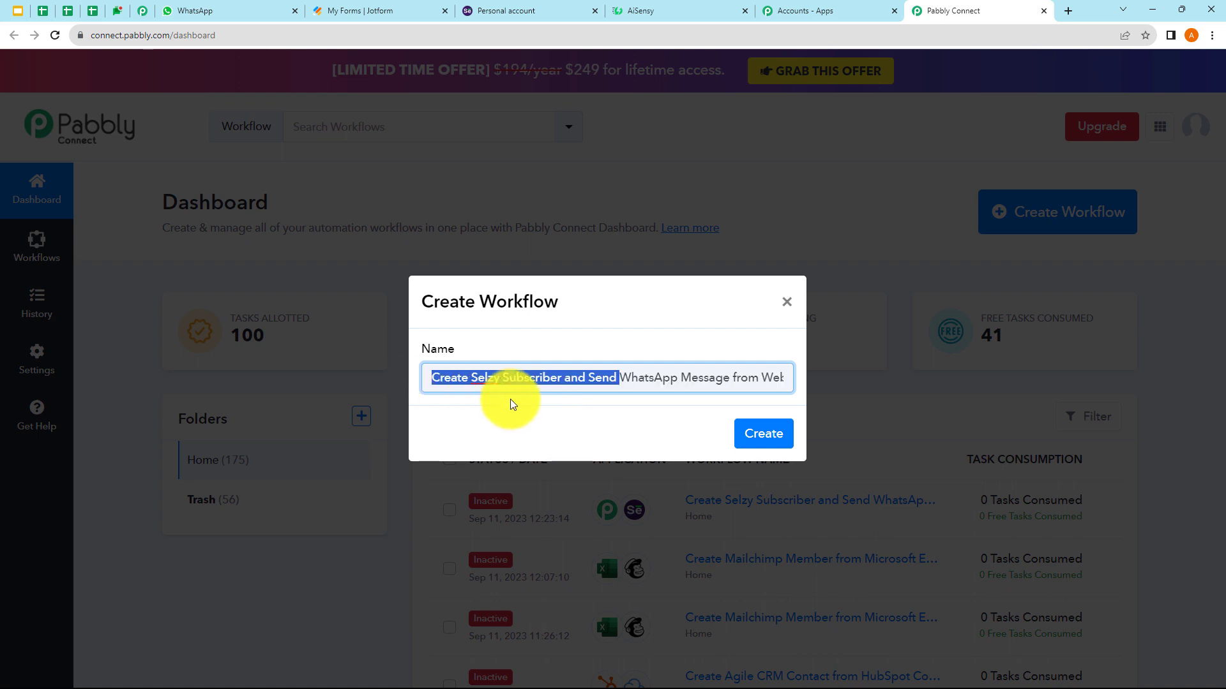
pyautogui.click(559, 378)
pyautogui.moveTo(559, 377); pyautogui.dragTo(787, 385)
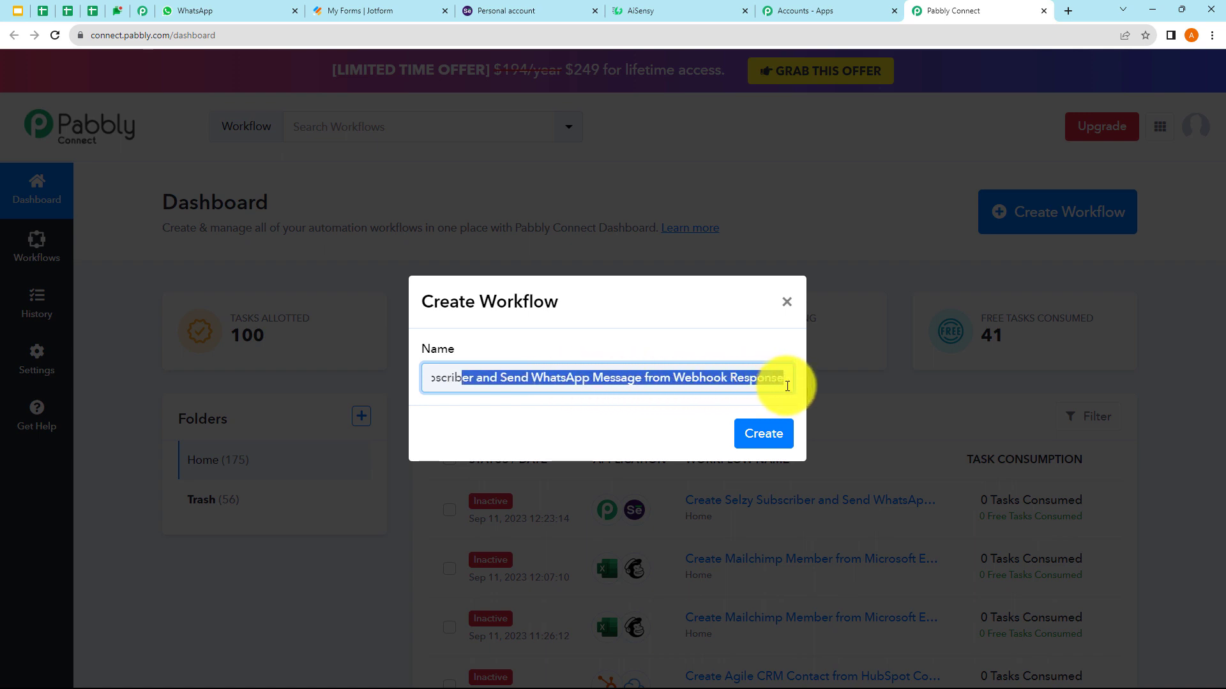
pyautogui.click(578, 434)
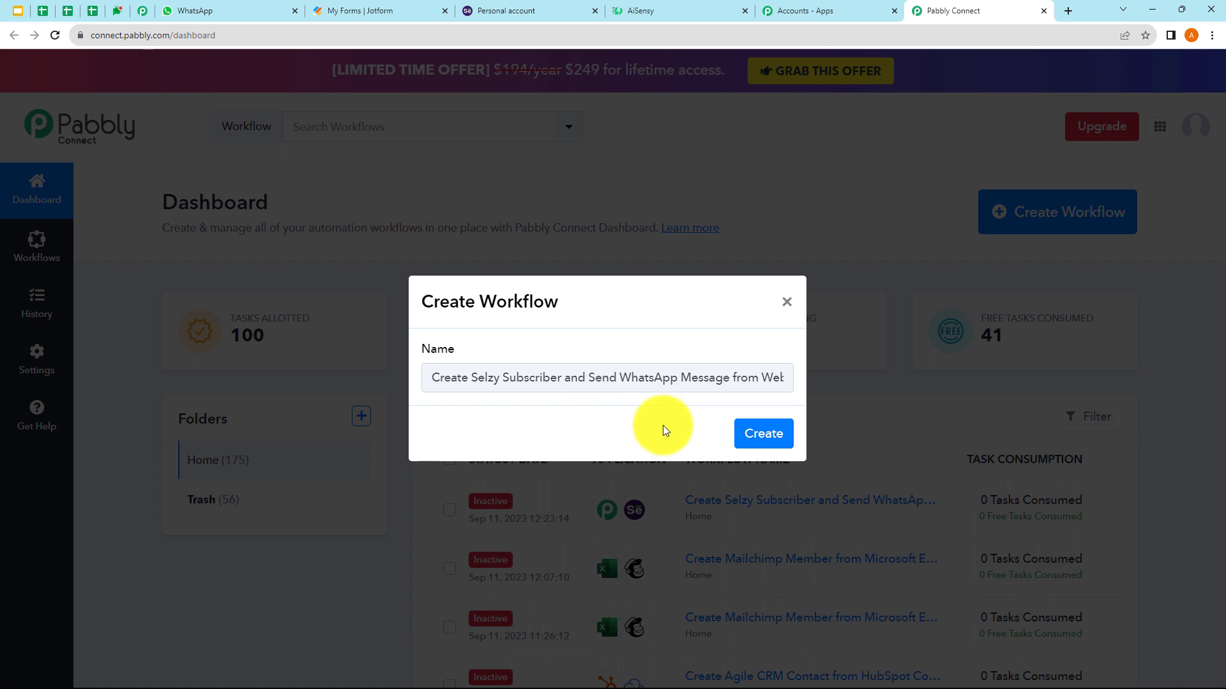
pyautogui.click(761, 436)
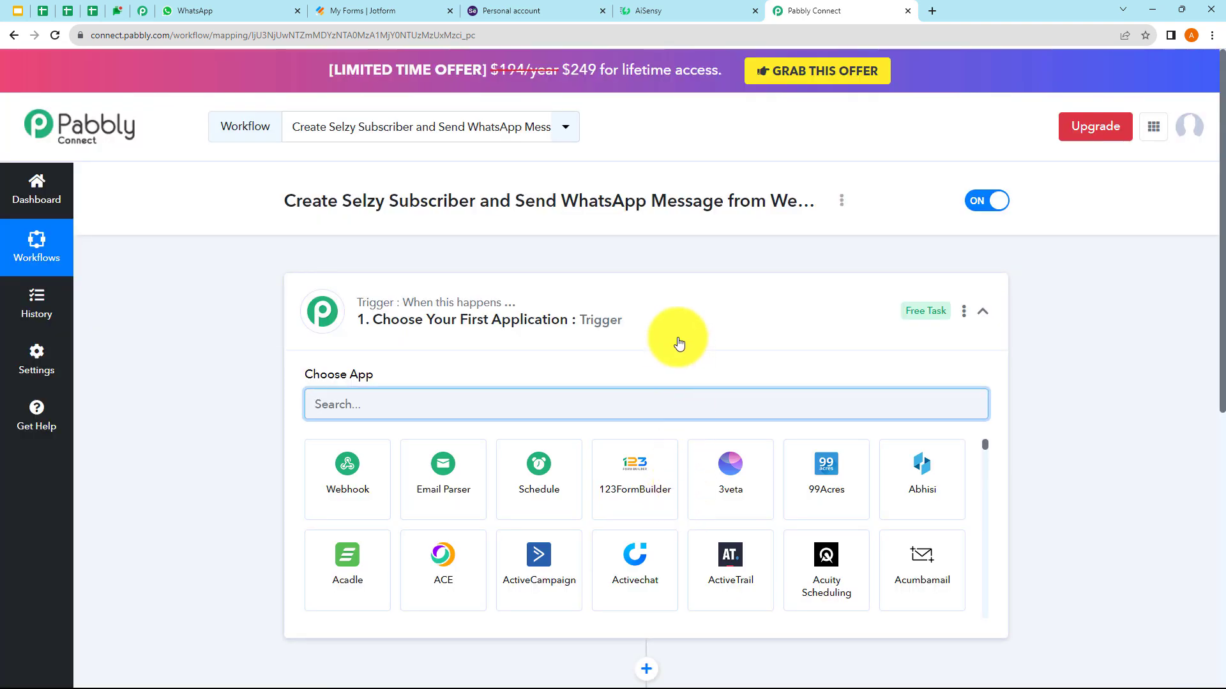
# - Choose Webhook by Pabbly as the trigger app, giving the Capture Webhook event and a webhook URL
pyautogui.click(673, 329)
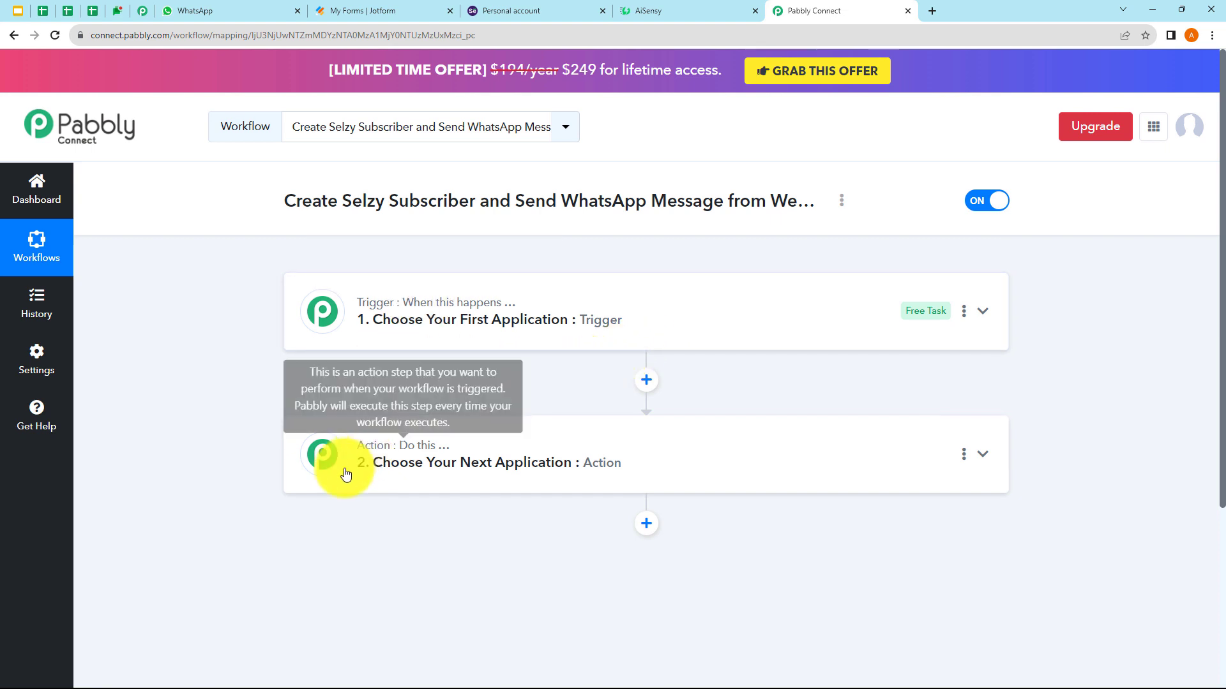
pyautogui.click(414, 339)
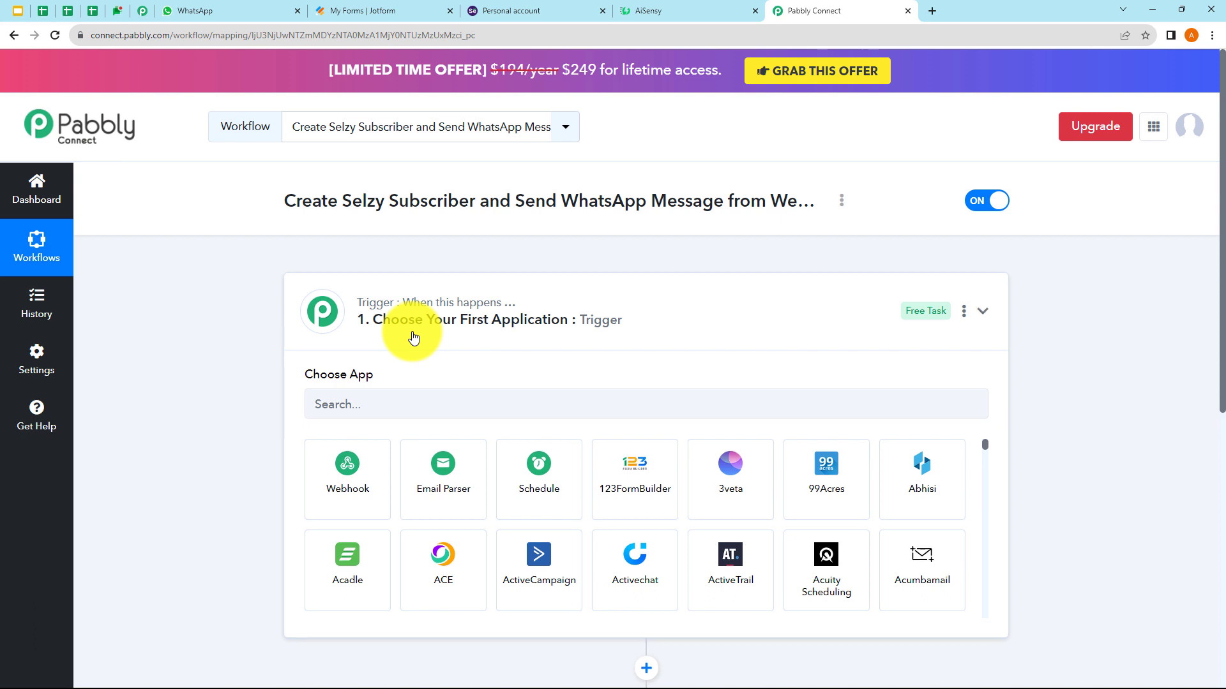
pyautogui.click(416, 337)
pyautogui.click(439, 496)
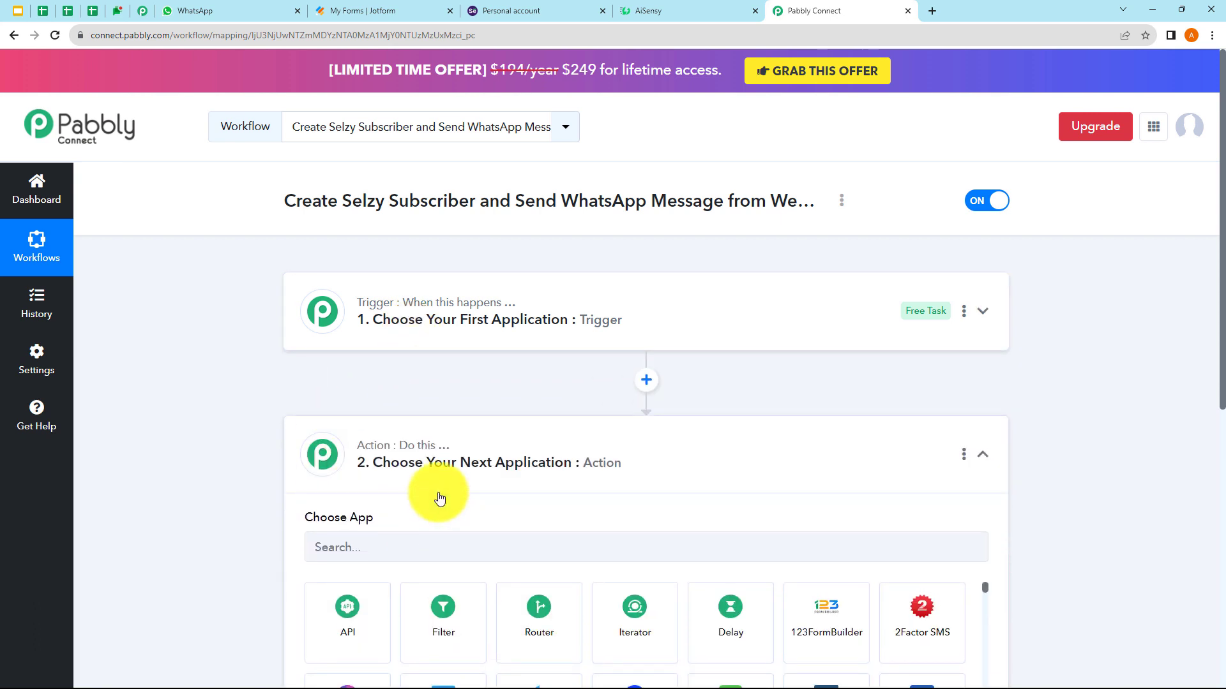
pyautogui.click(439, 497)
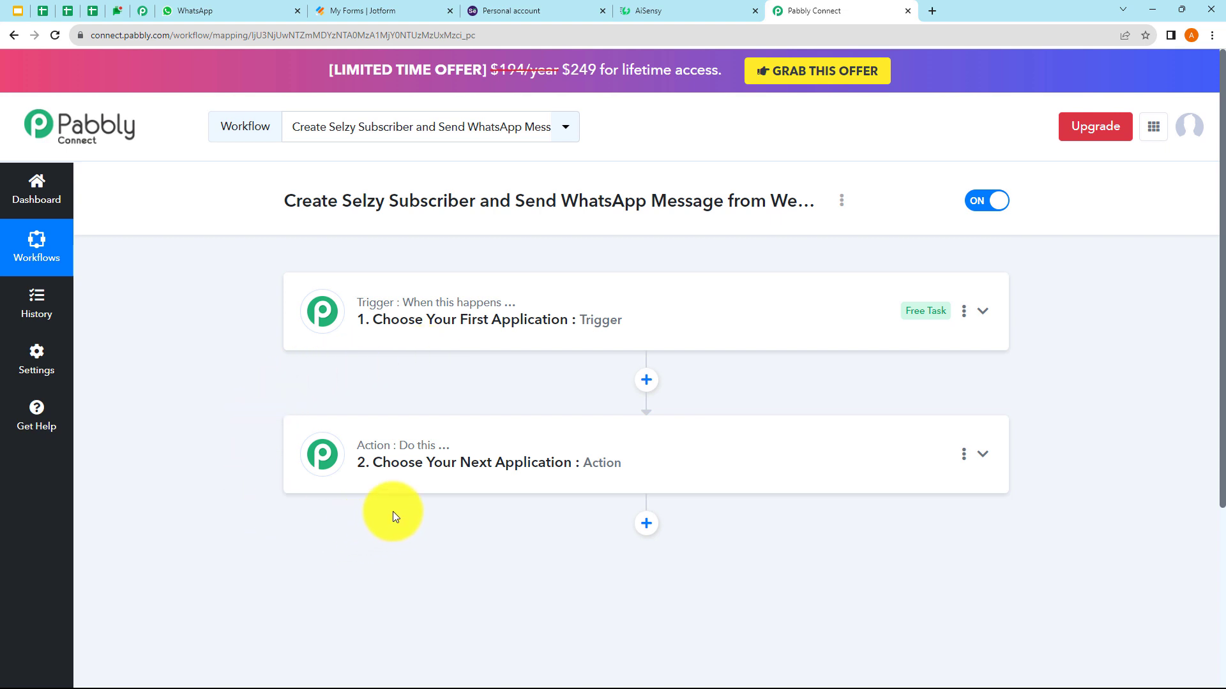
pyautogui.click(415, 349)
pyautogui.click(412, 347)
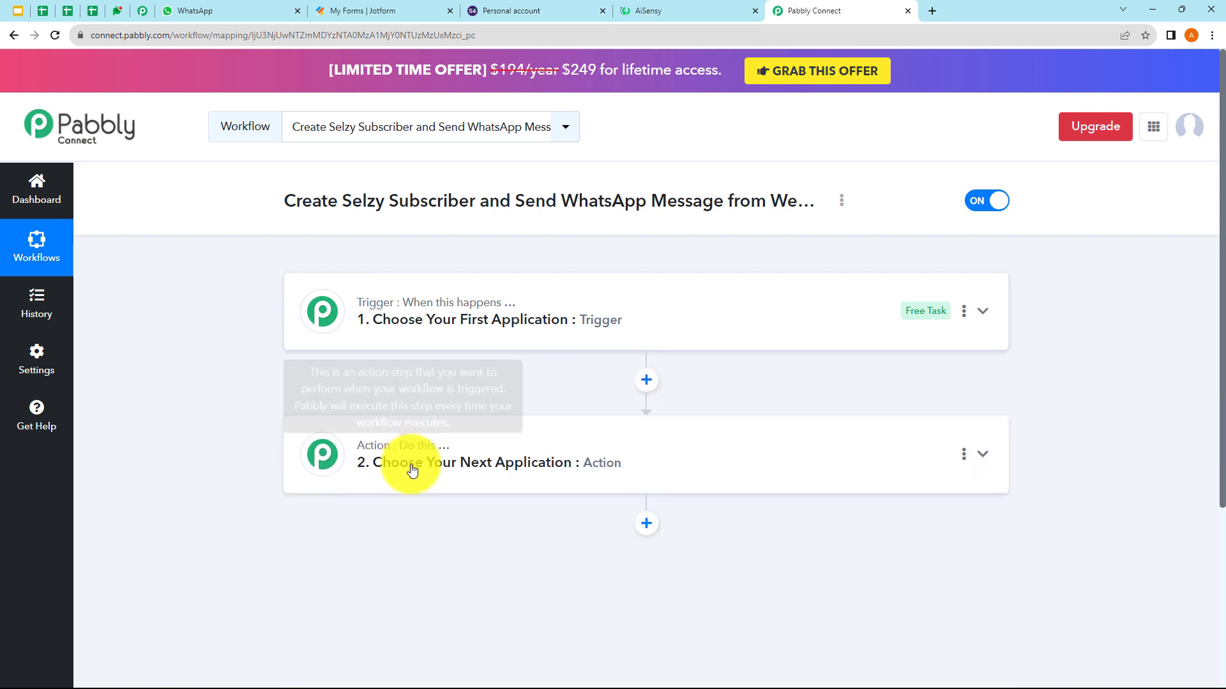
pyautogui.click(416, 487)
pyautogui.click(415, 487)
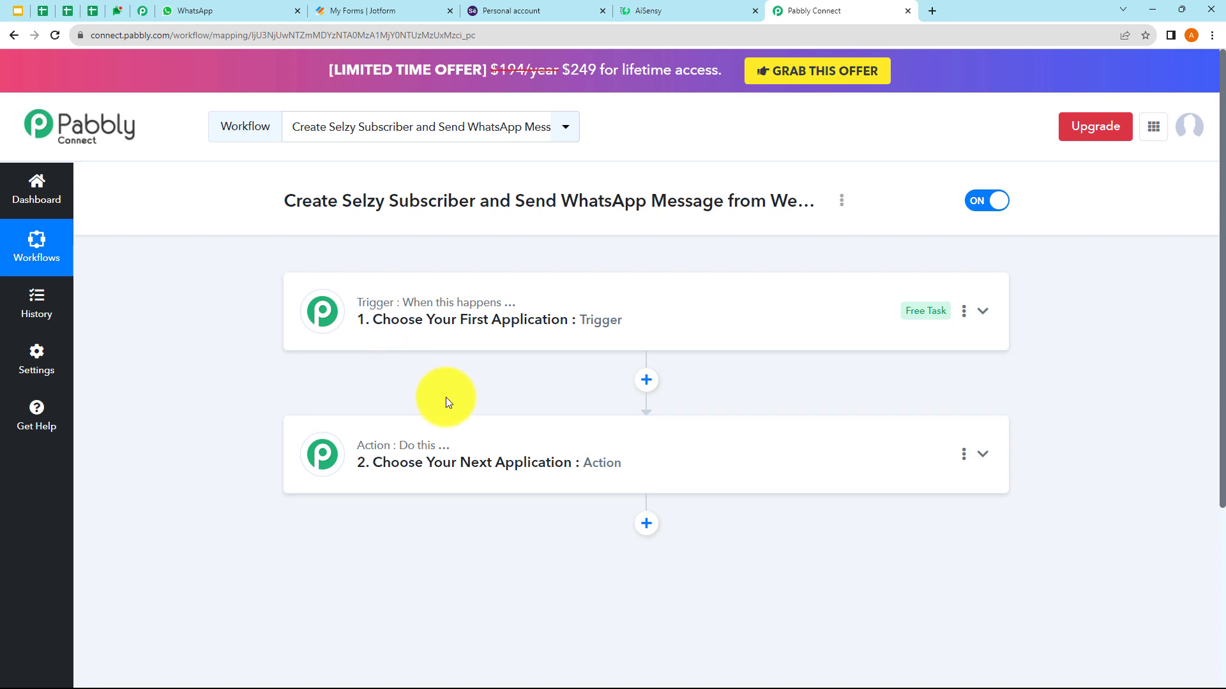
pyautogui.click(424, 351)
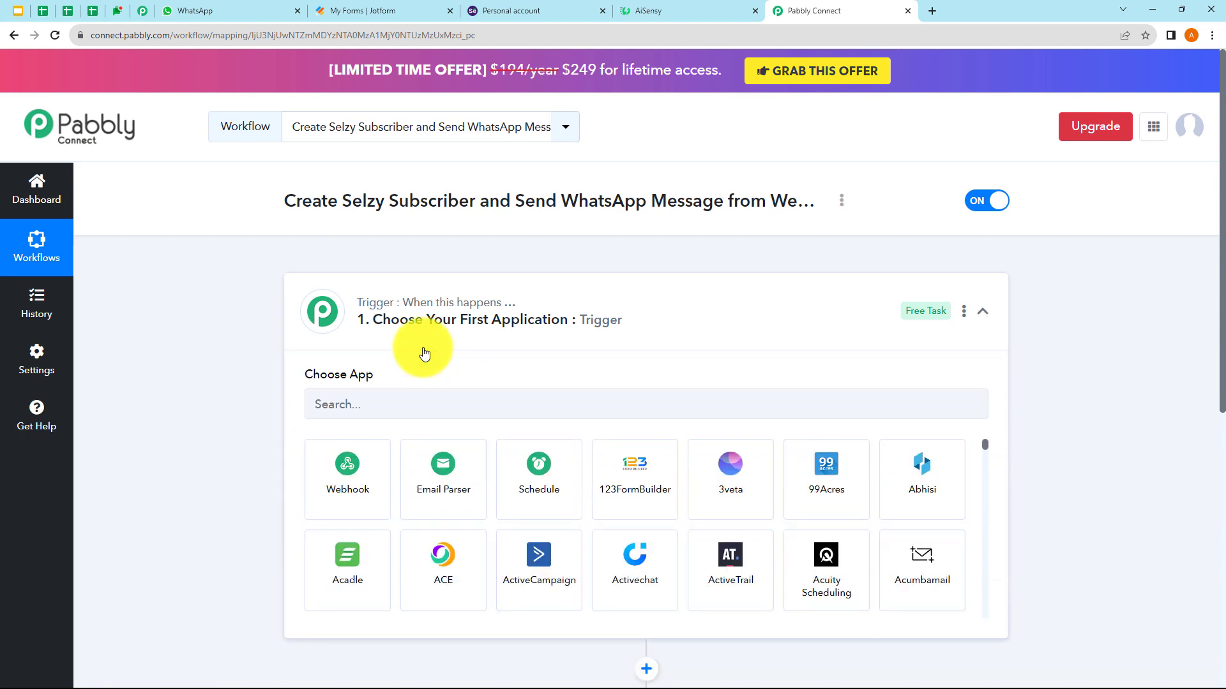
pyautogui.click(365, 464)
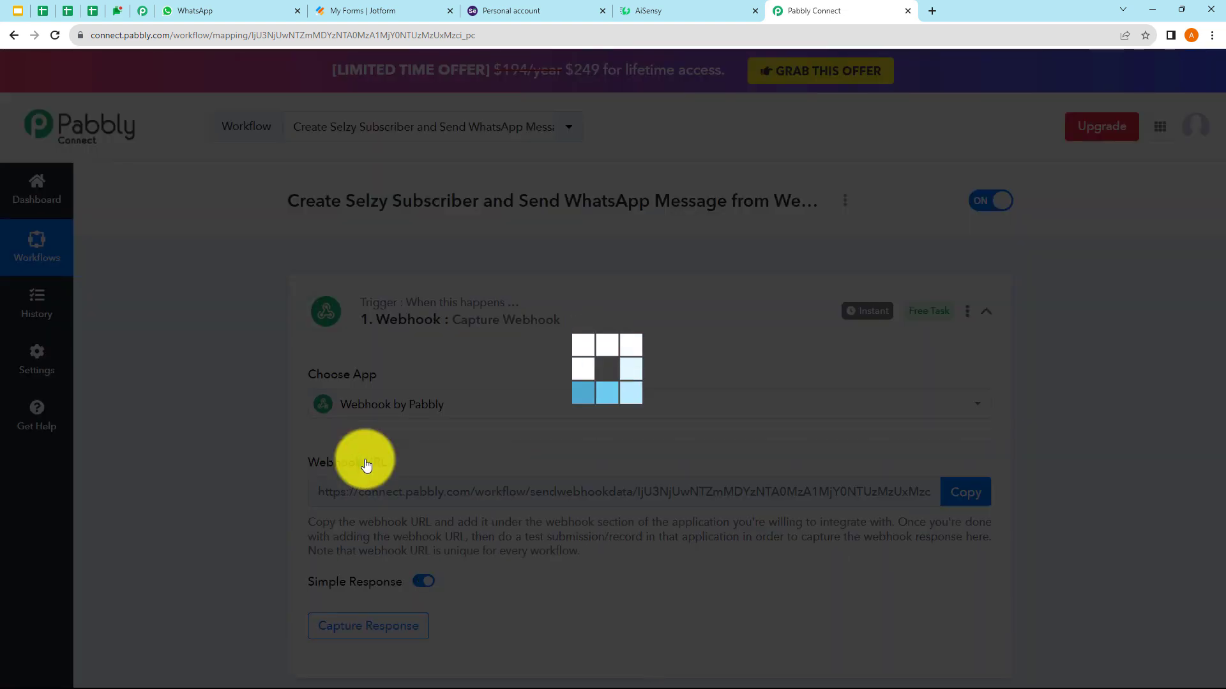
# - Copy the webhook URL so the trigger awaits a response, then go to Jotform's My Forms
pyautogui.scroll(-2, 487, 424)
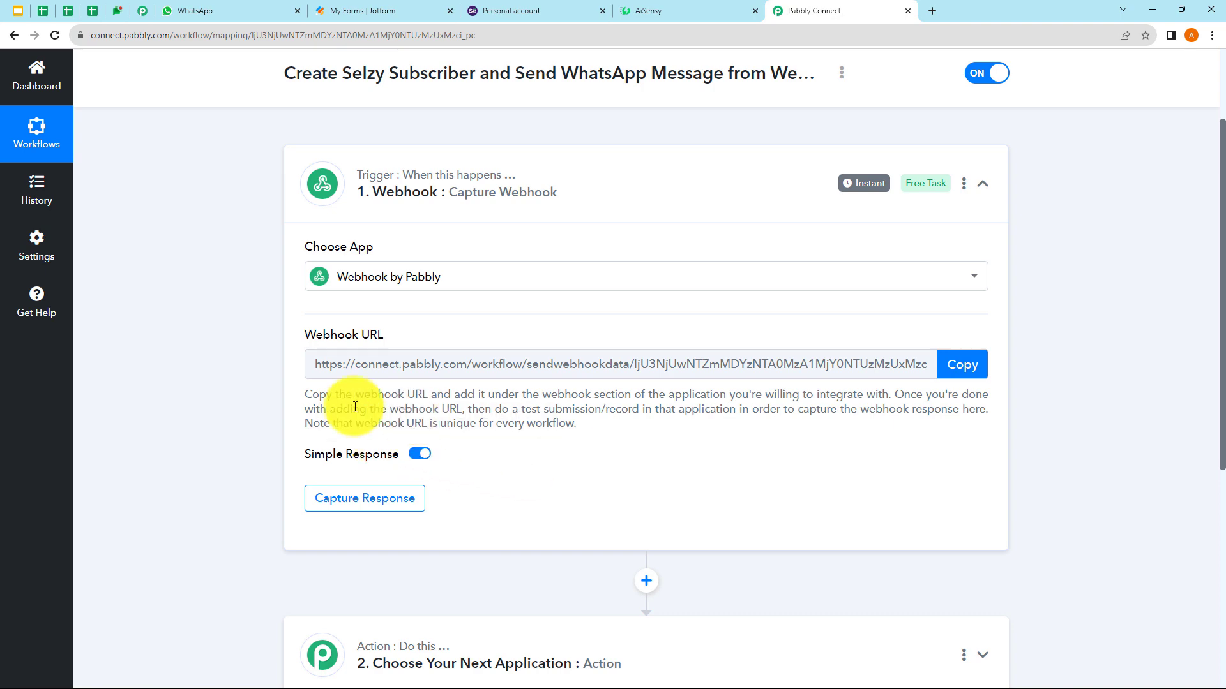
pyautogui.click(954, 368)
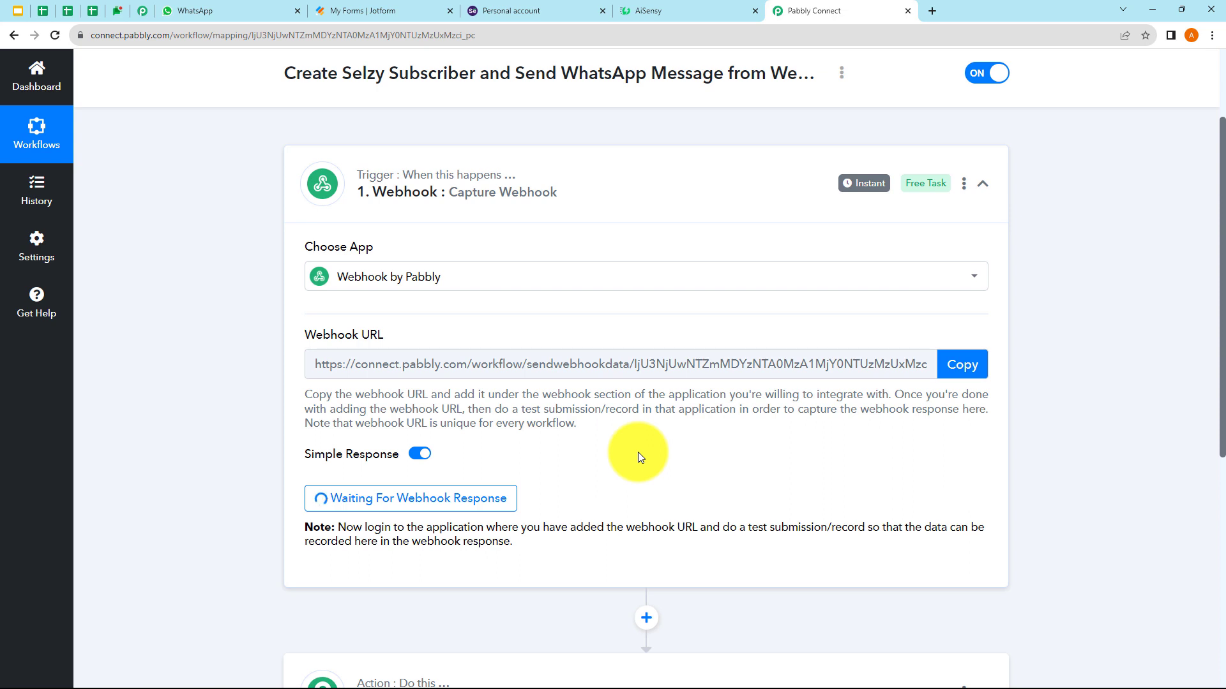
pyautogui.scroll(-2, 524, 434)
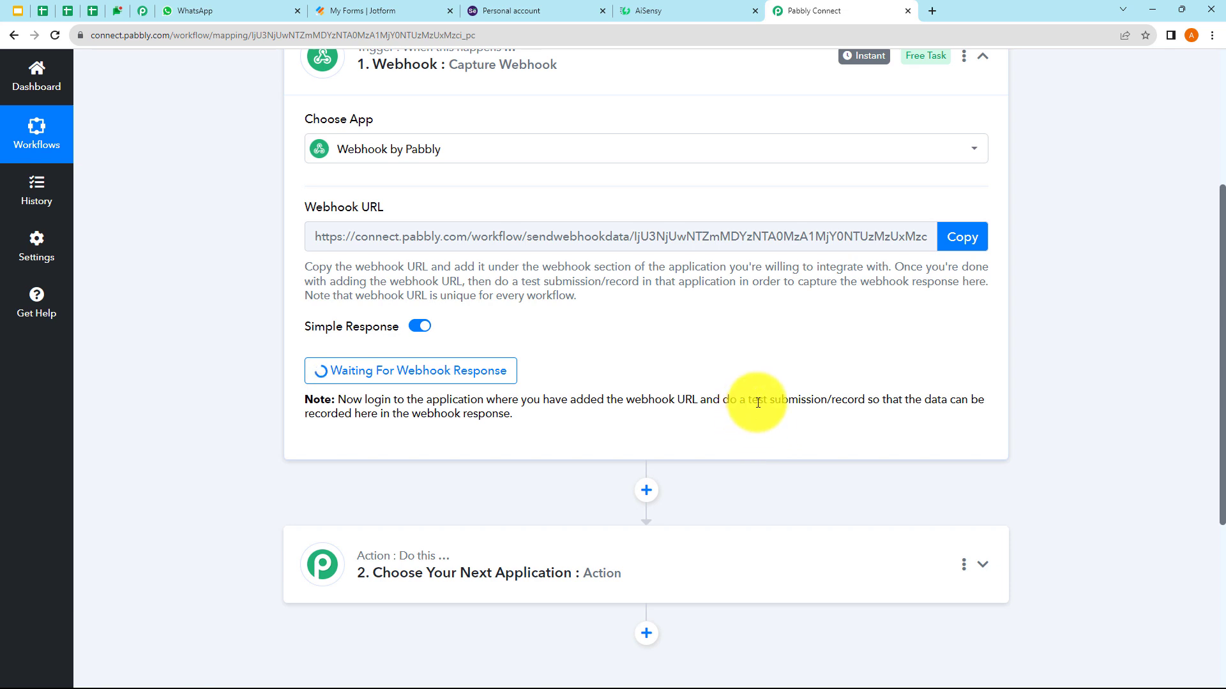
pyautogui.moveTo(749, 401); pyautogui.dragTo(820, 412)
pyautogui.click(808, 430)
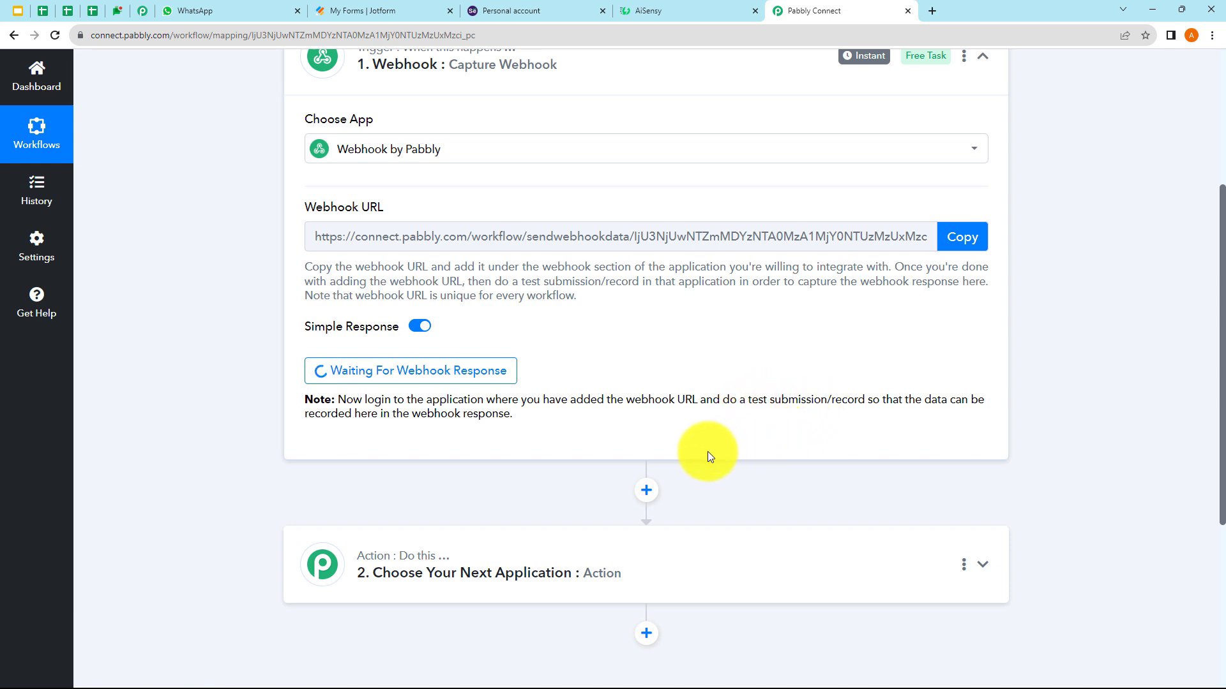
pyautogui.click(378, 11)
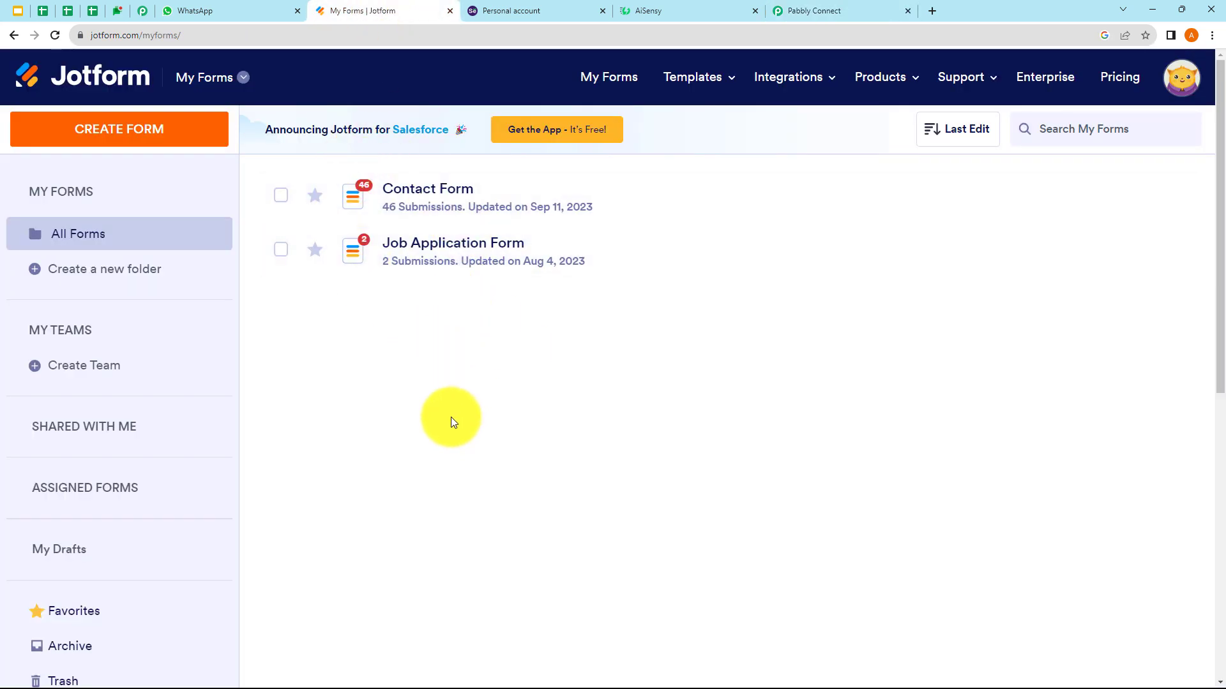
# - Open Contact Form for editing in Jotform's Form Builder from All Forms
pyautogui.click(72, 231)
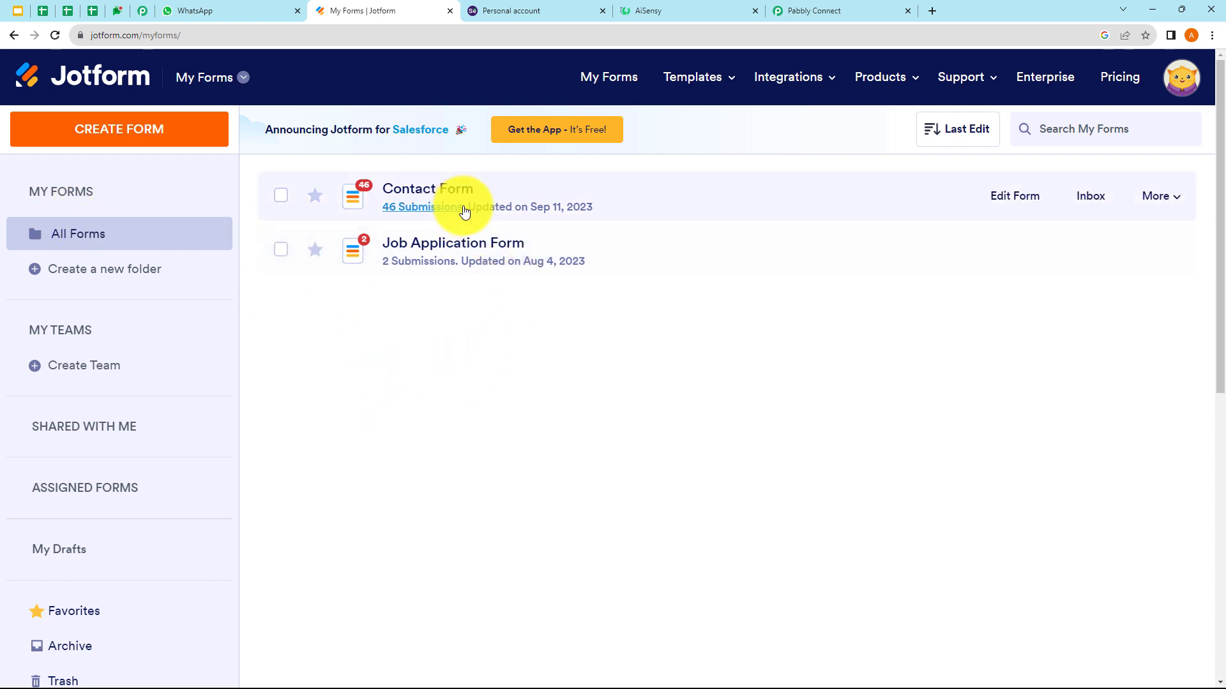
pyautogui.click(1000, 198)
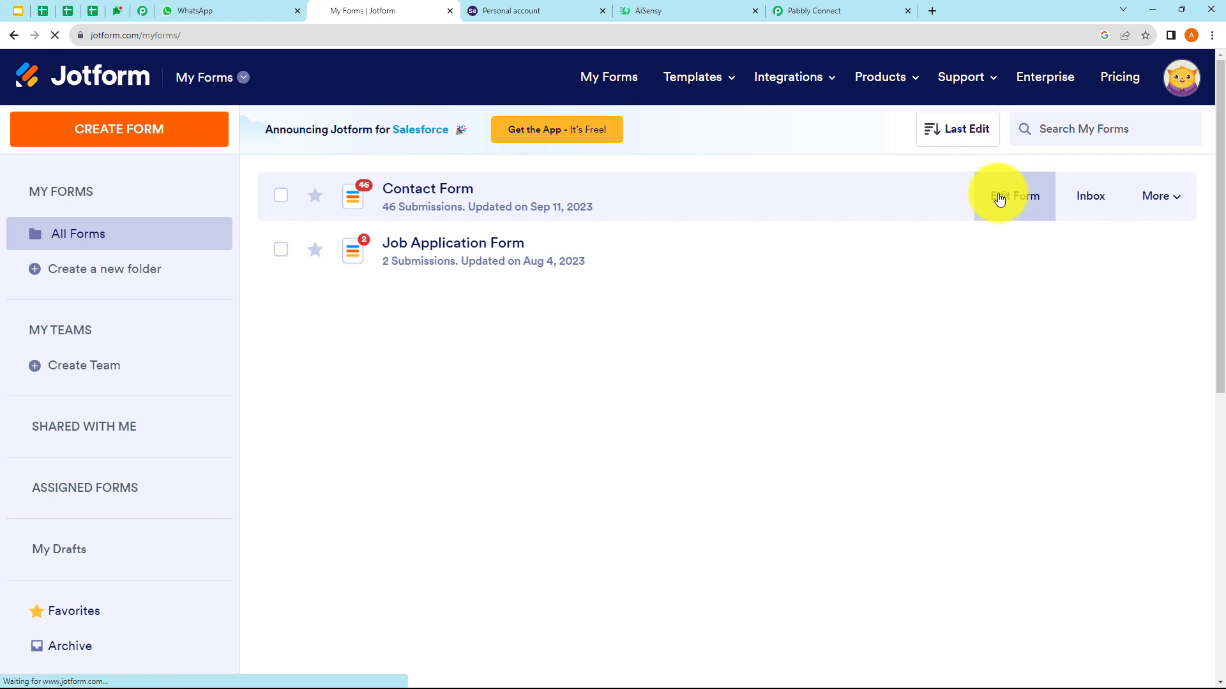
pyautogui.scroll(-3, 586, 250)
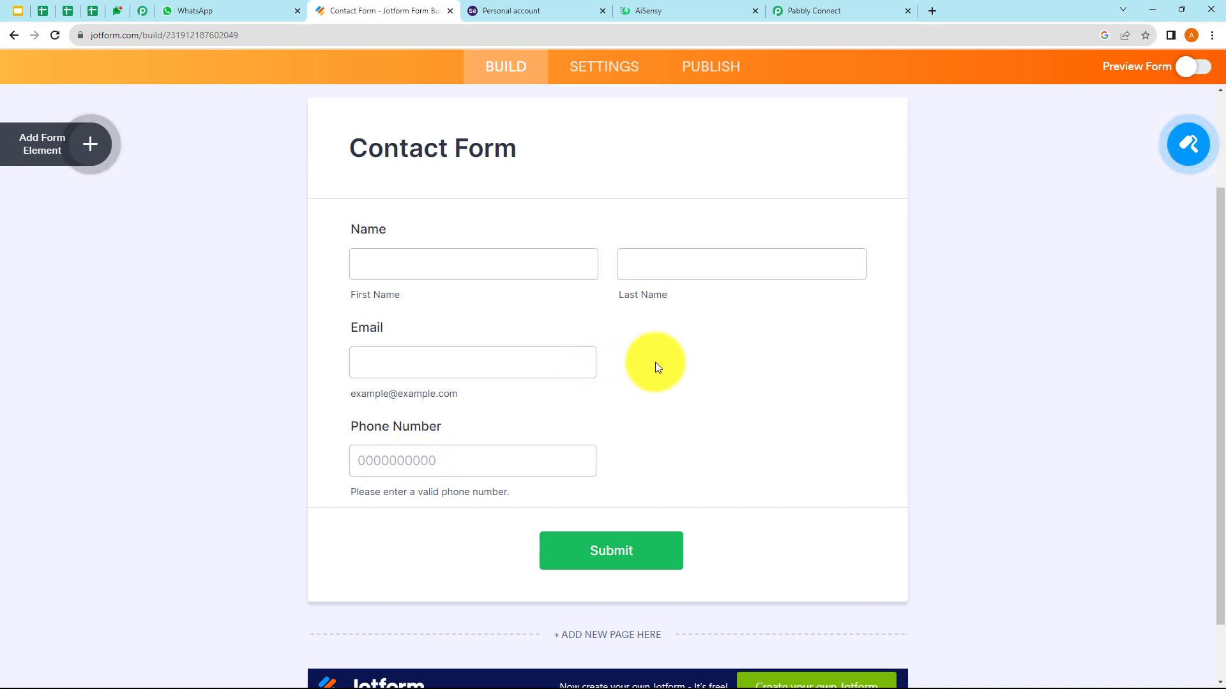
pyautogui.scroll(1, 656, 366)
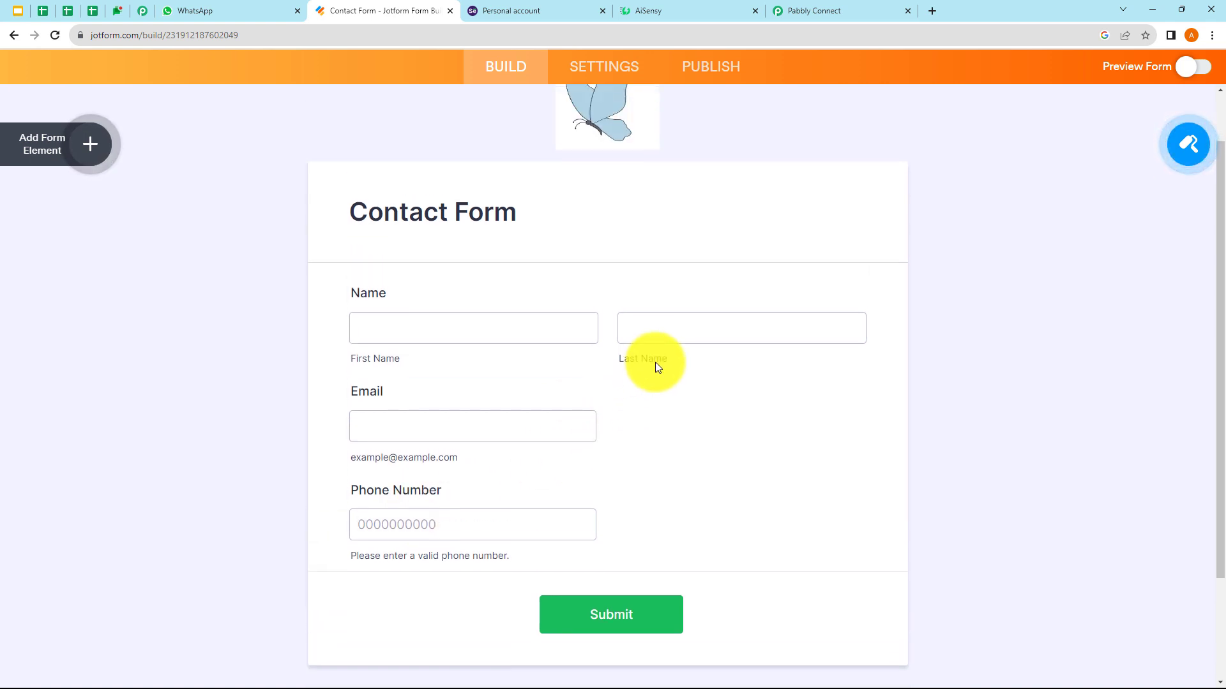
# - Remove the Contact Form's existing WebHooks integration from its settings
pyautogui.click(591, 82)
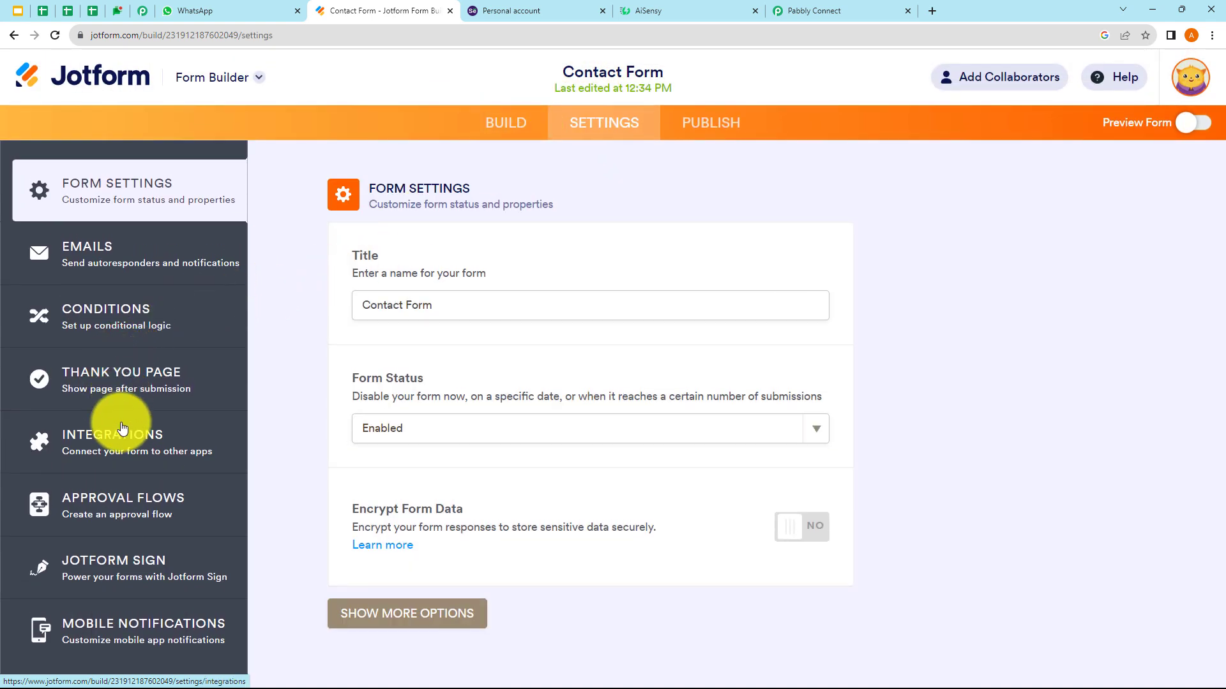
pyautogui.click(121, 447)
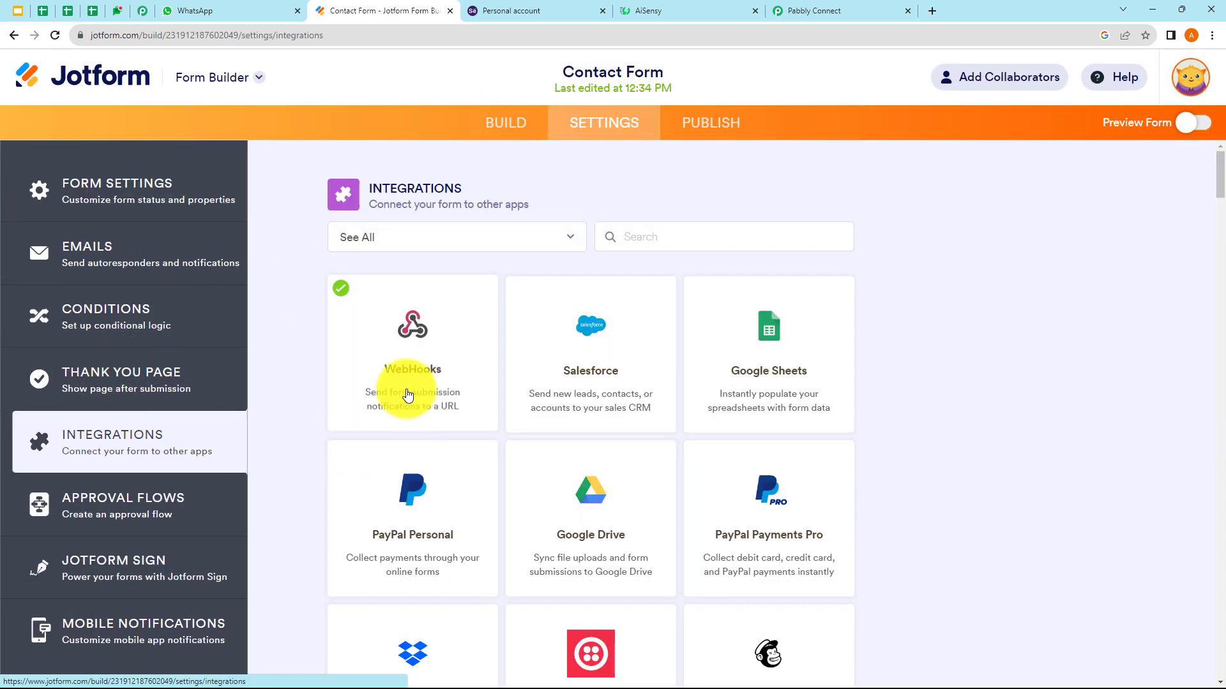
pyautogui.click(438, 356)
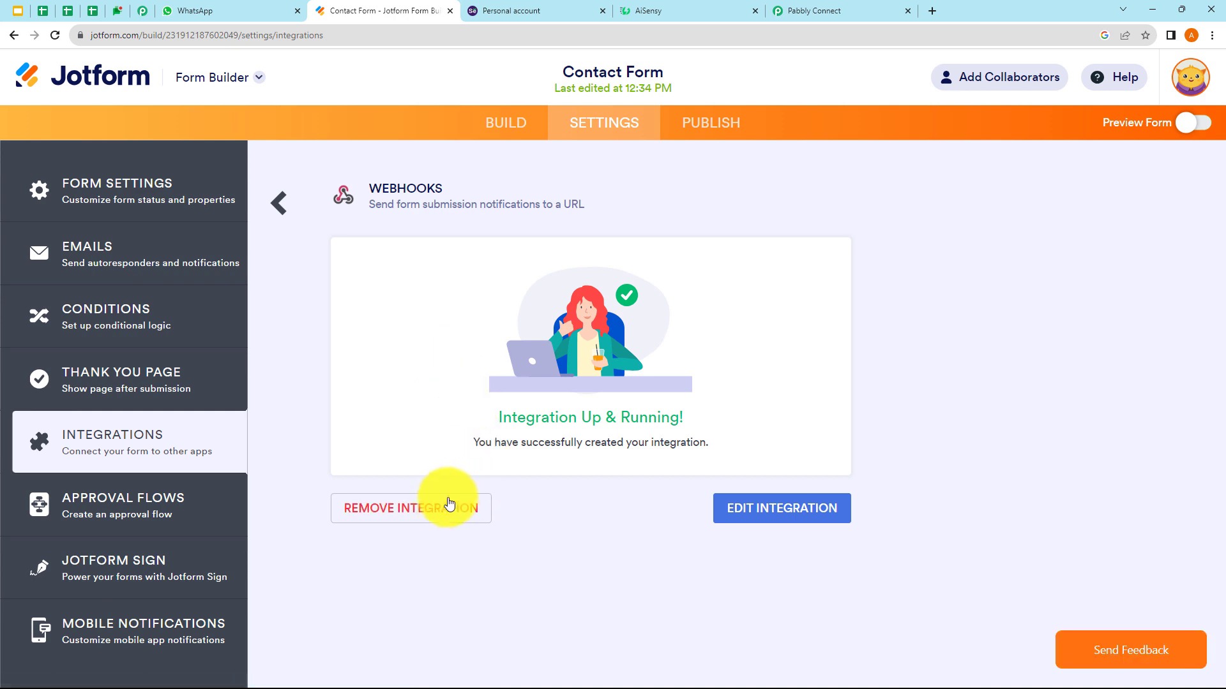
pyautogui.click(442, 508)
pyautogui.click(623, 391)
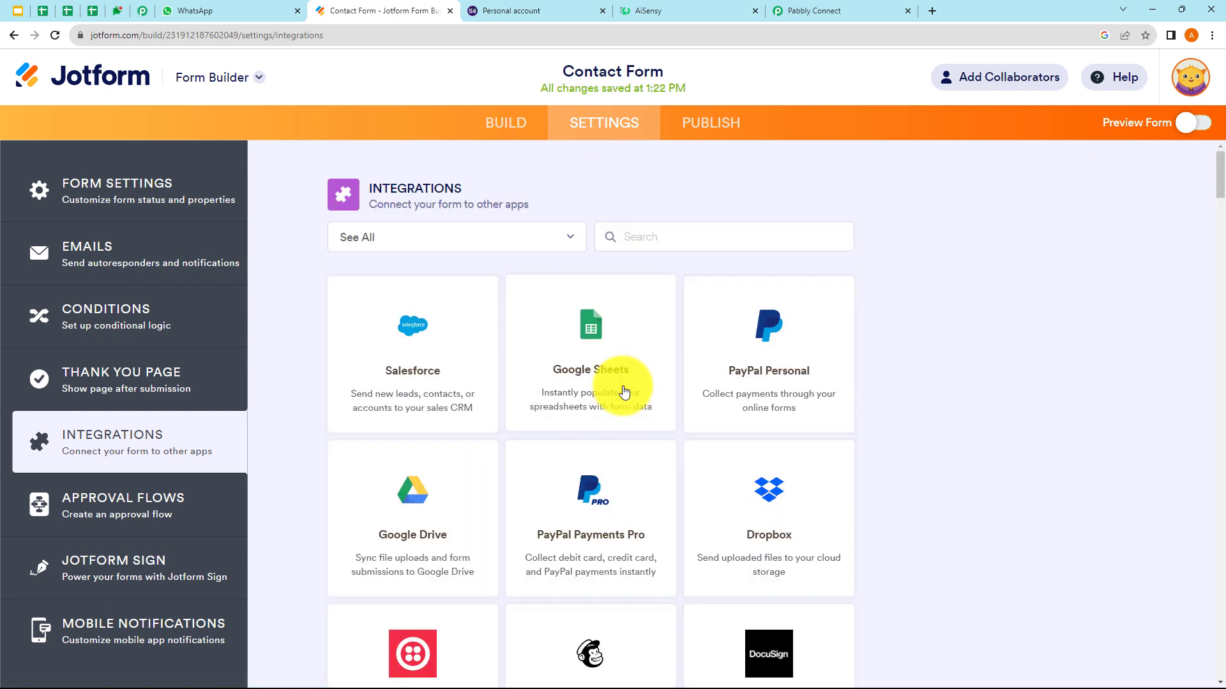
# - Add a new WebHooks integration using the pasted Pabbly webhook URL, then return to Pabbly
pyautogui.click(677, 238)
pyautogui.write('webhooks')
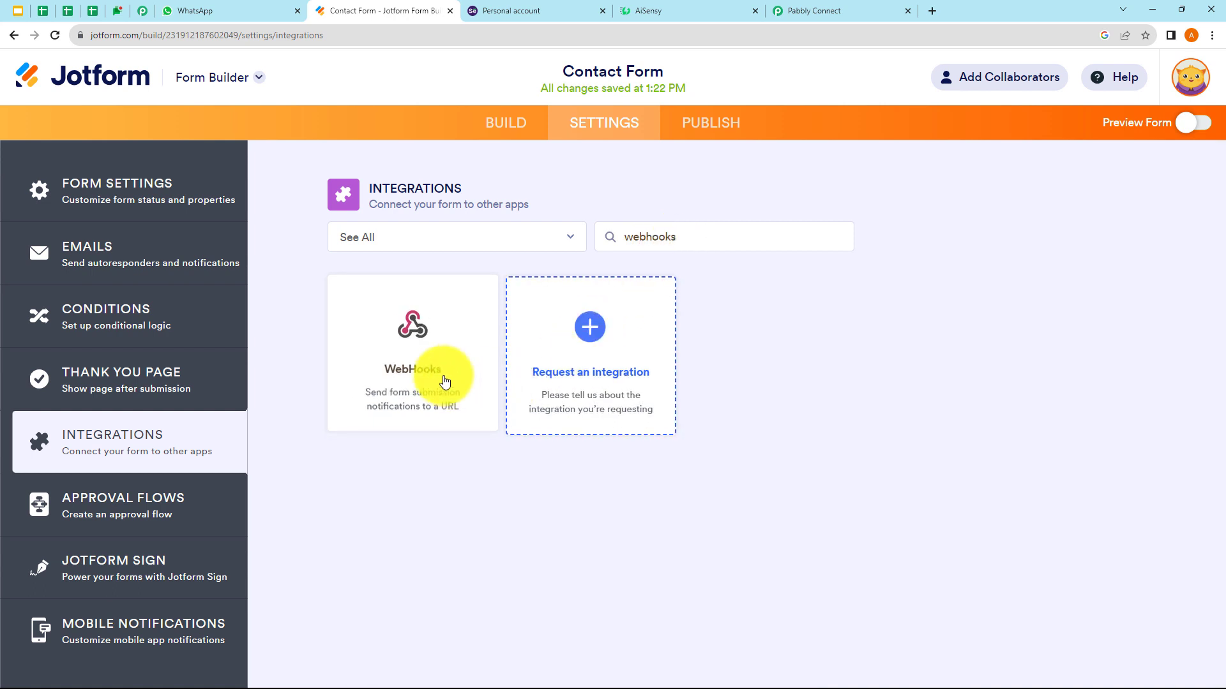
pyautogui.click(444, 381)
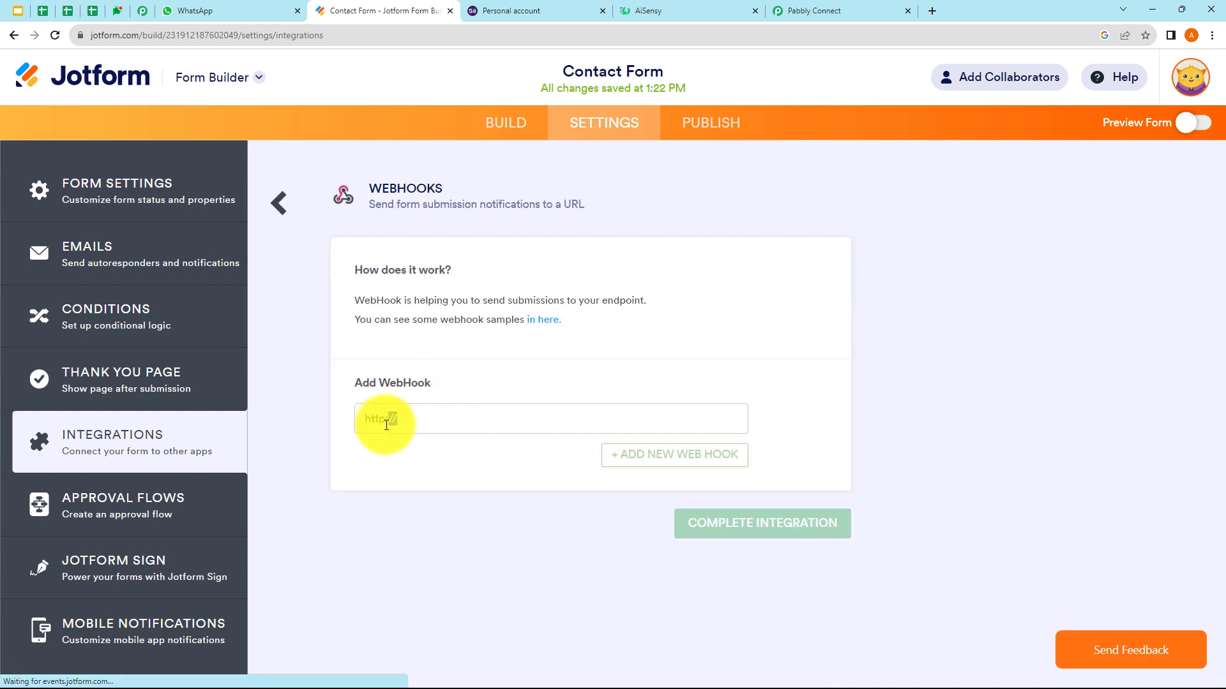
pyautogui.click(362, 432)
pyautogui.press('BackSpace')
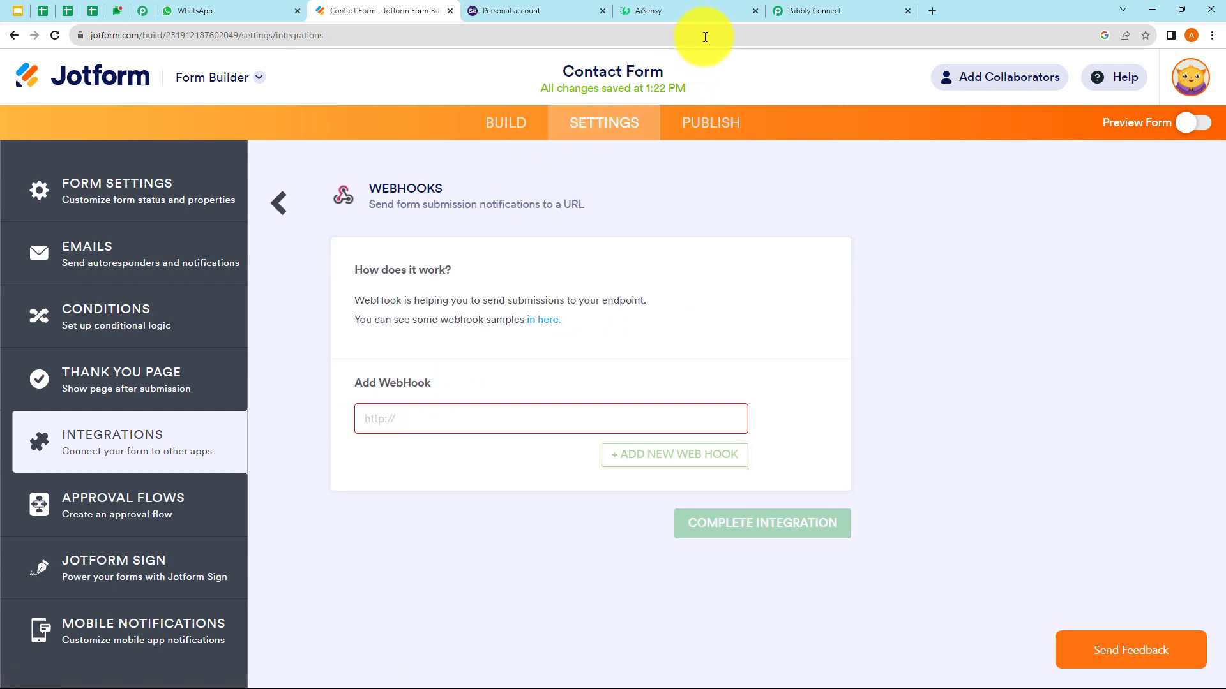
pyautogui.click(809, 12)
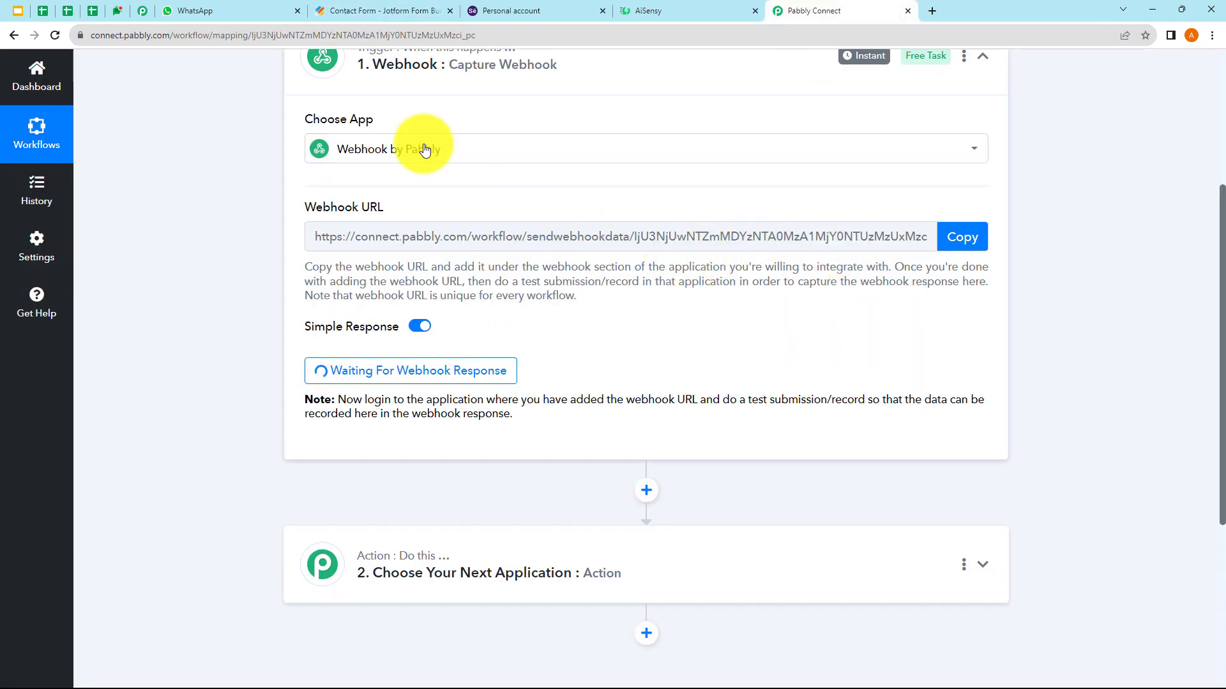
pyautogui.click(386, 19)
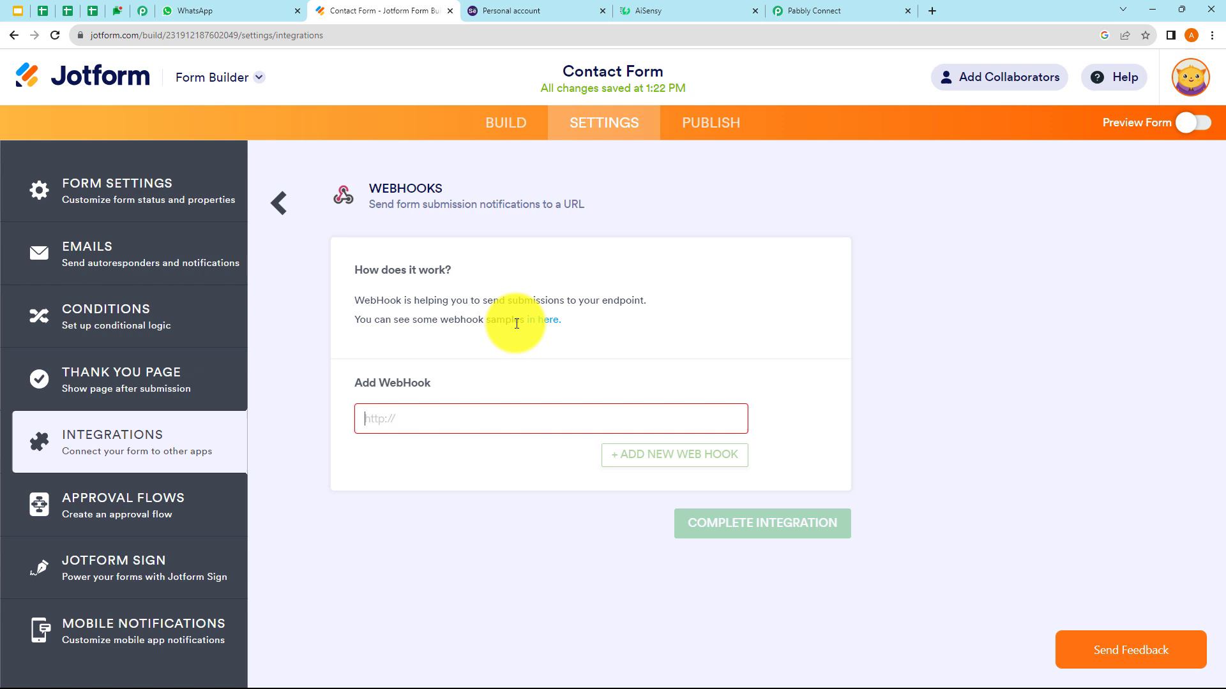
pyautogui.rightClick(416, 415)
pyautogui.click(461, 514)
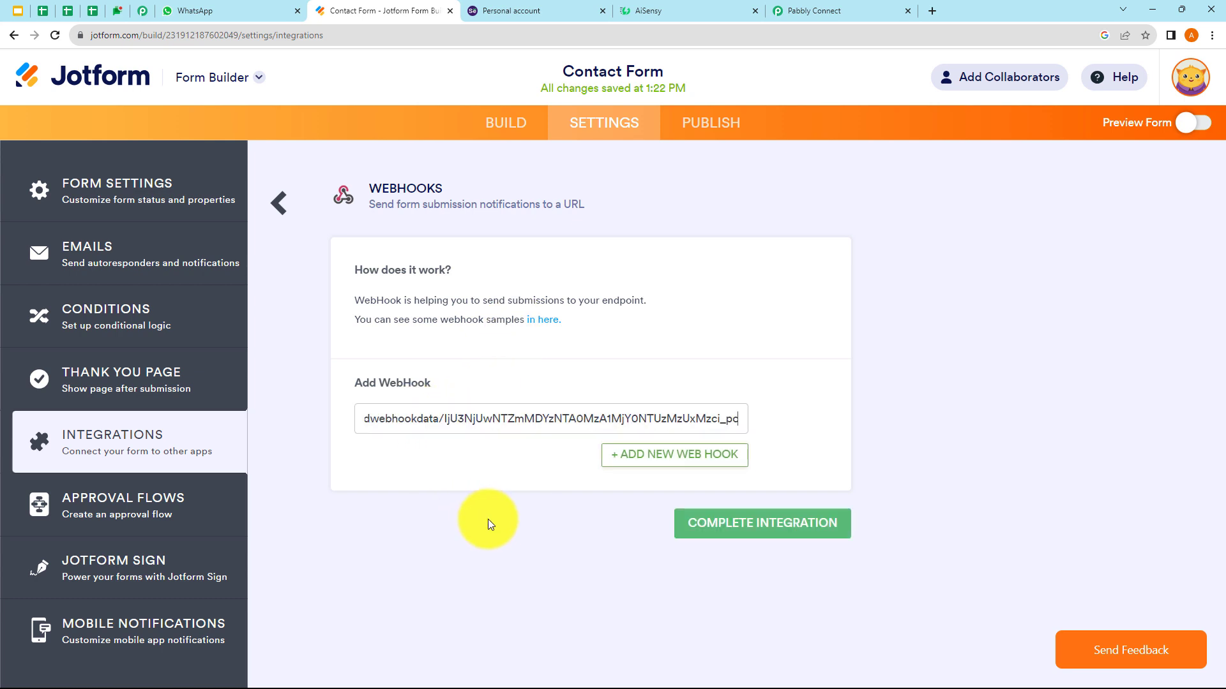
pyautogui.click(772, 534)
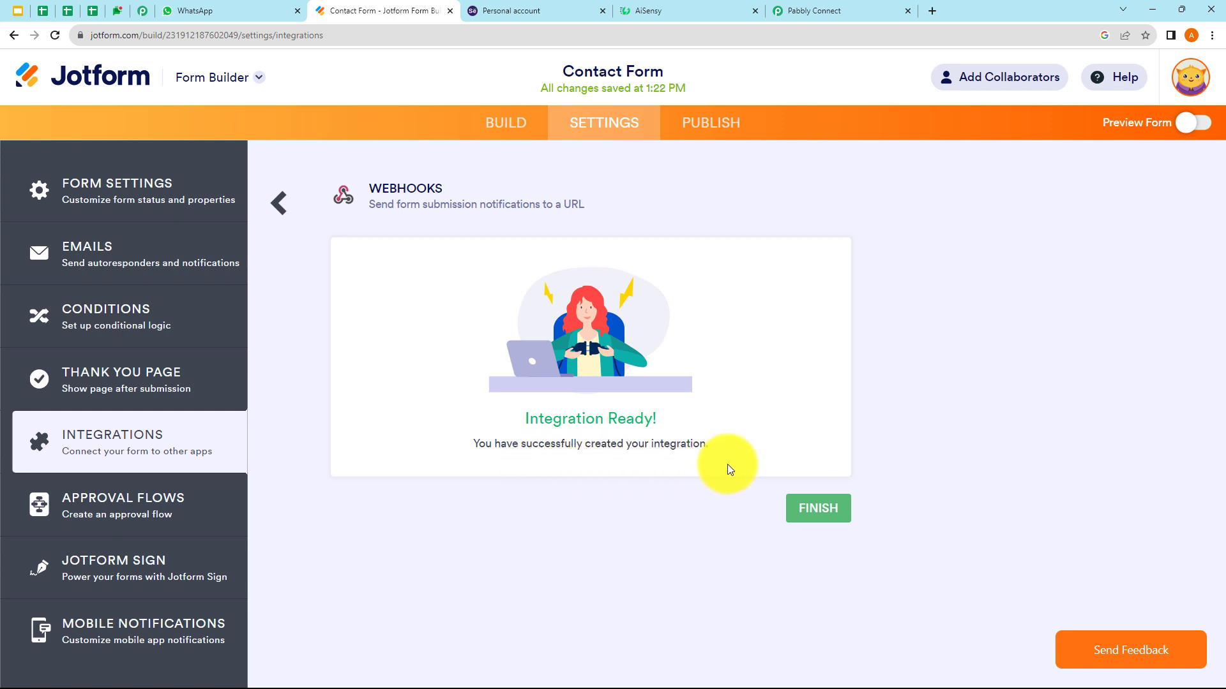
pyautogui.click(800, 510)
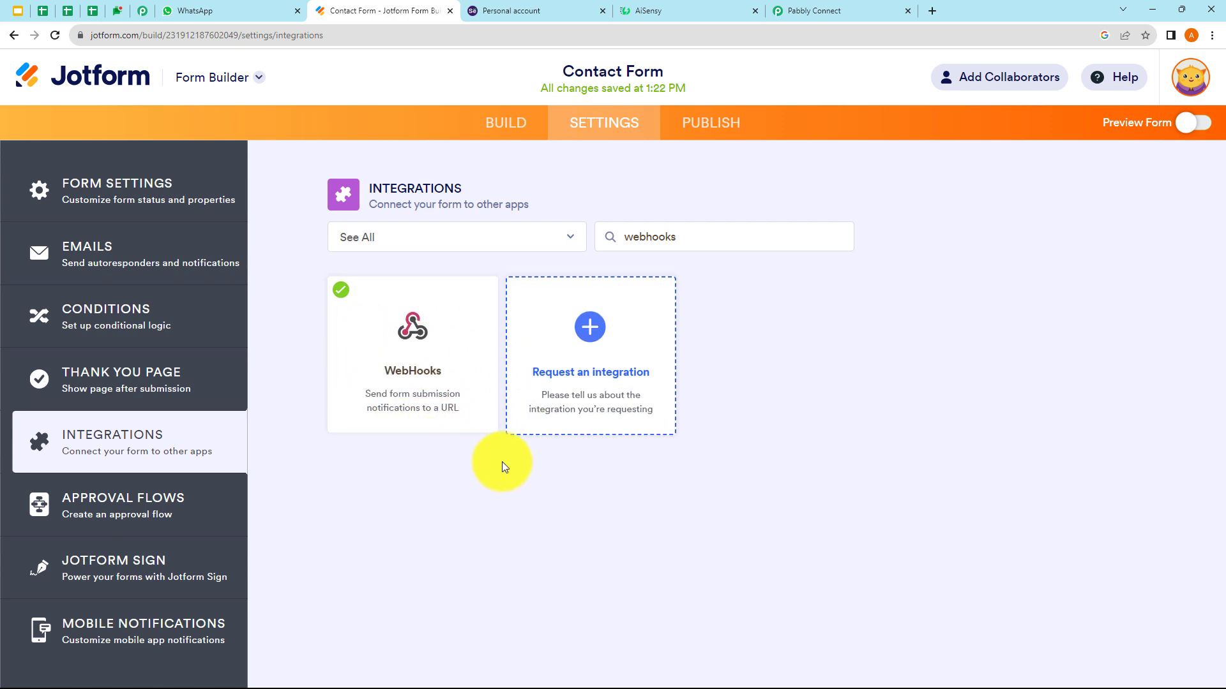
pyautogui.click(809, 11)
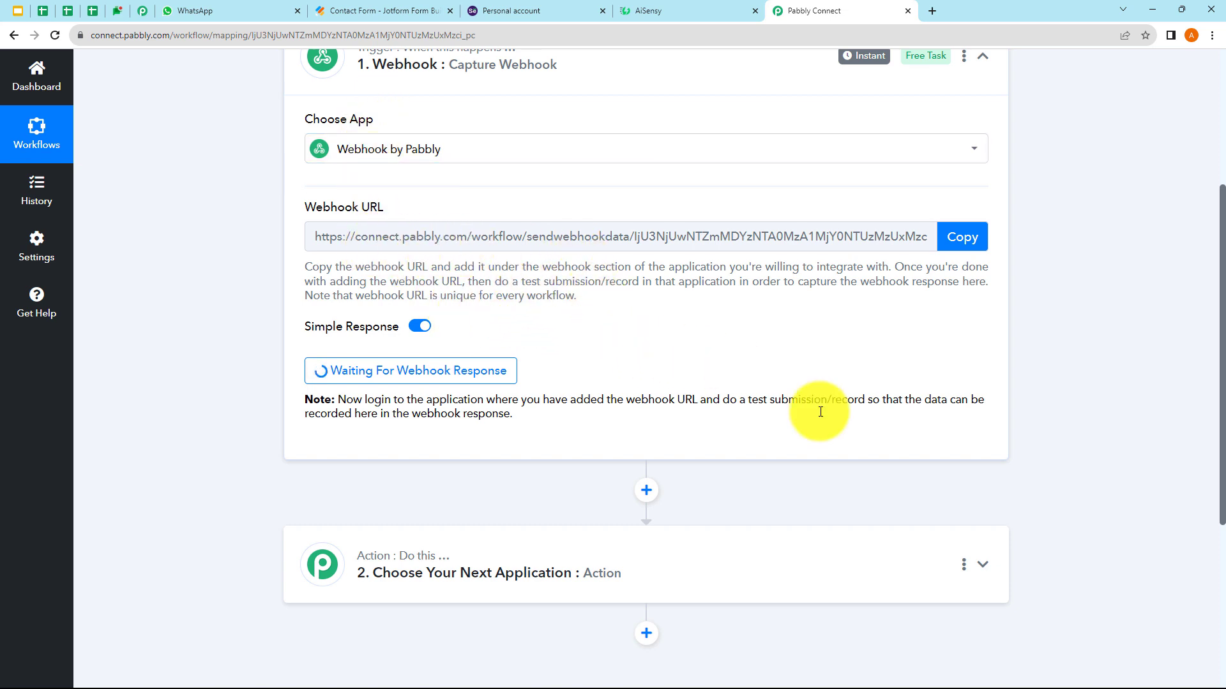
# - Publish the Contact Form and open the live form in a new tab
pyautogui.moveTo(751, 403); pyautogui.dragTo(807, 404)
pyautogui.click(796, 441)
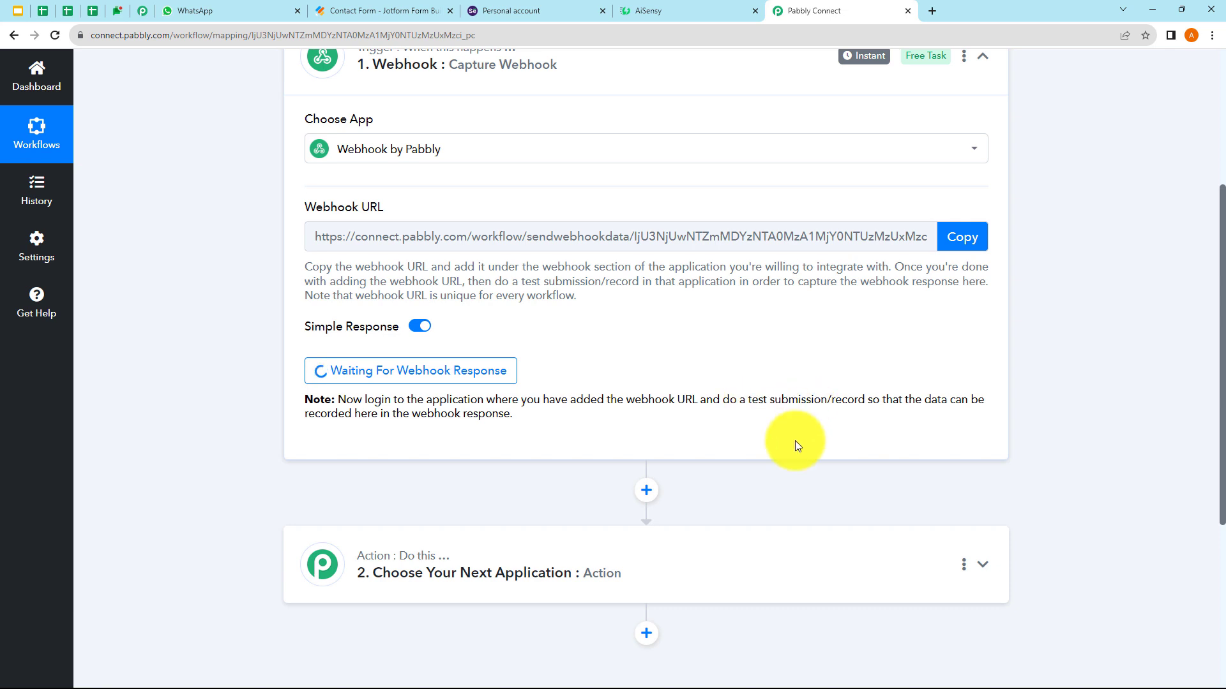
pyautogui.click(383, 9)
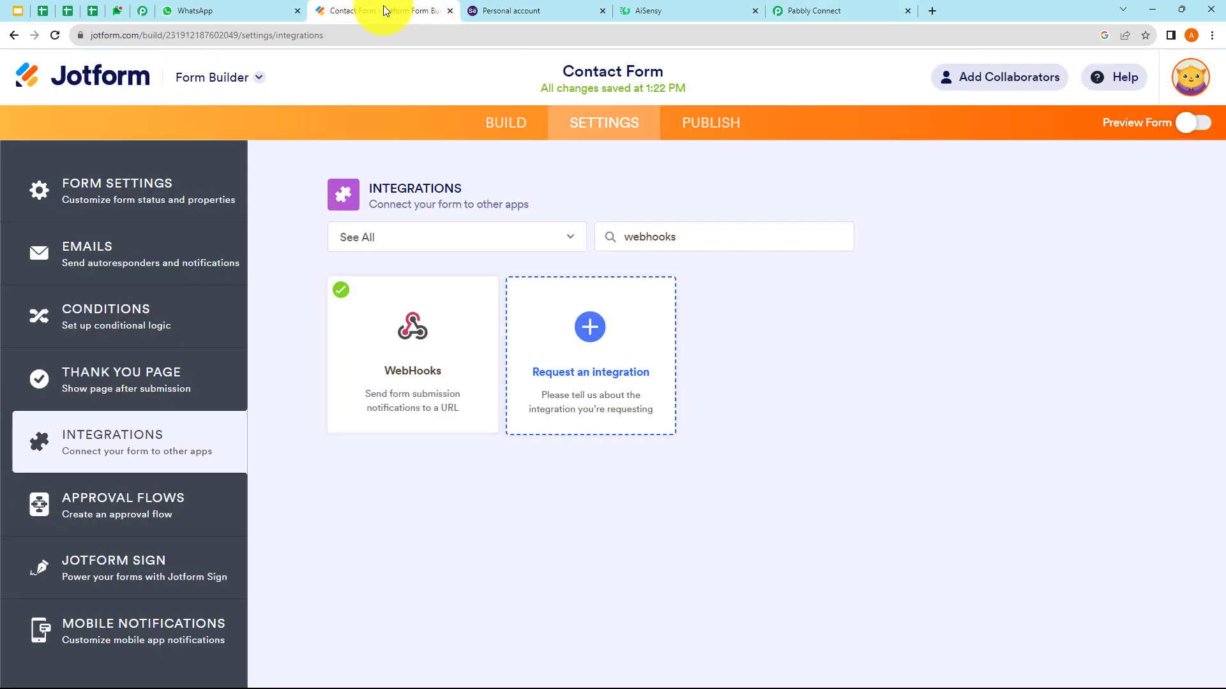
pyautogui.click(709, 140)
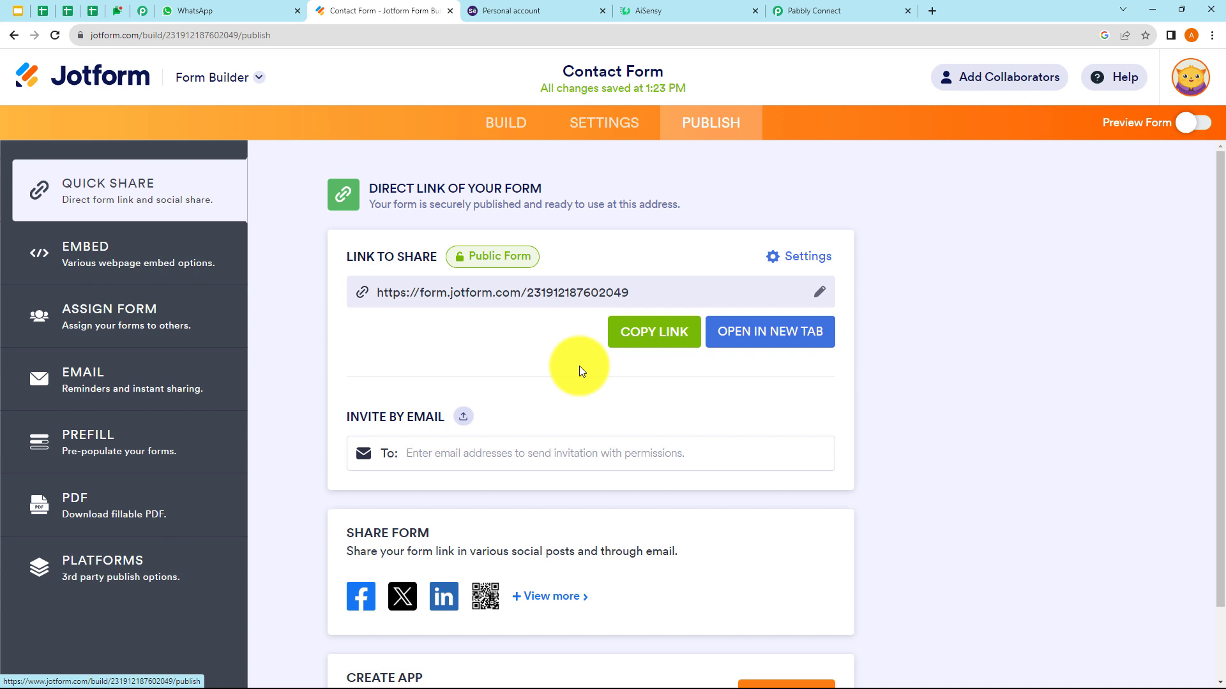
pyautogui.click(759, 343)
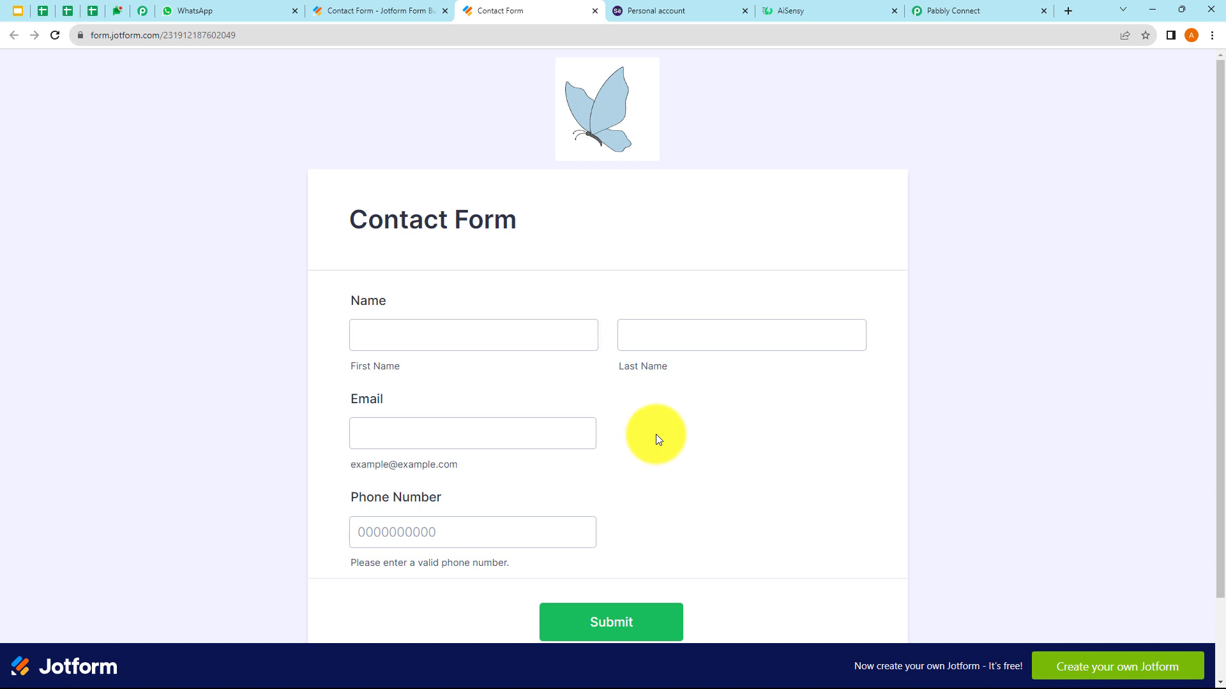
# - Fill first name, last name, e-mail and phone from saved suggestions, submit, and check Pabbly
pyautogui.click(685, 469)
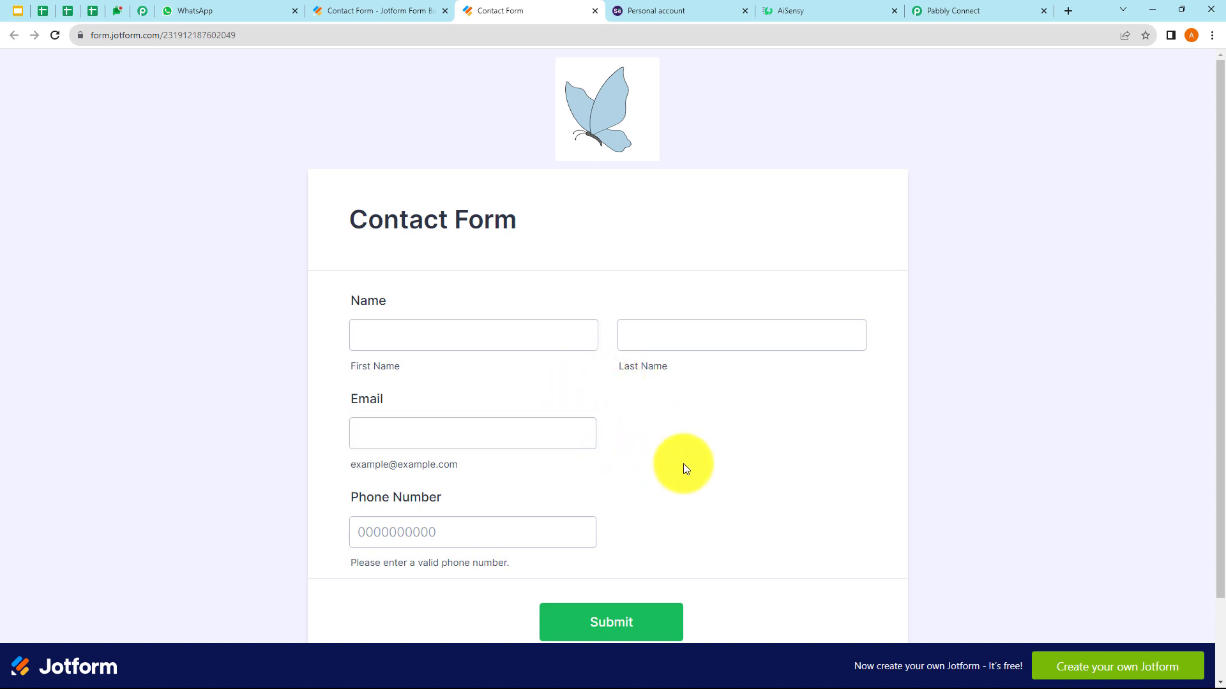
pyautogui.click(394, 333)
pyautogui.click(447, 439)
pyautogui.click(670, 333)
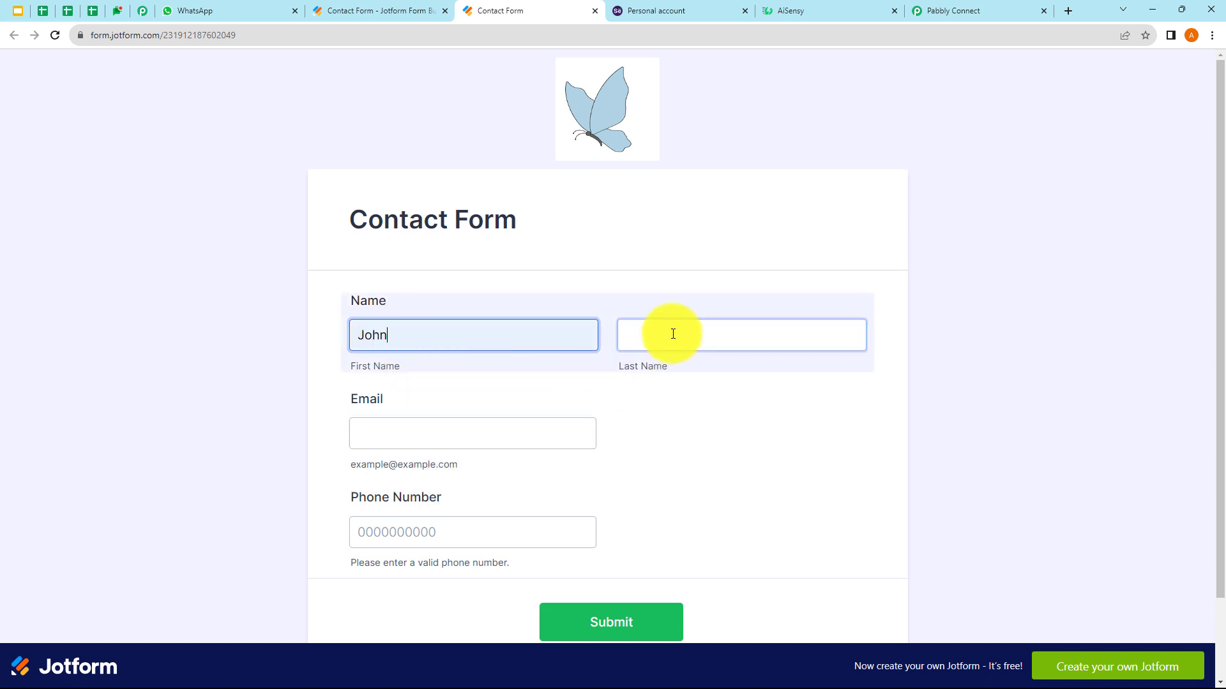
pyautogui.click(706, 415)
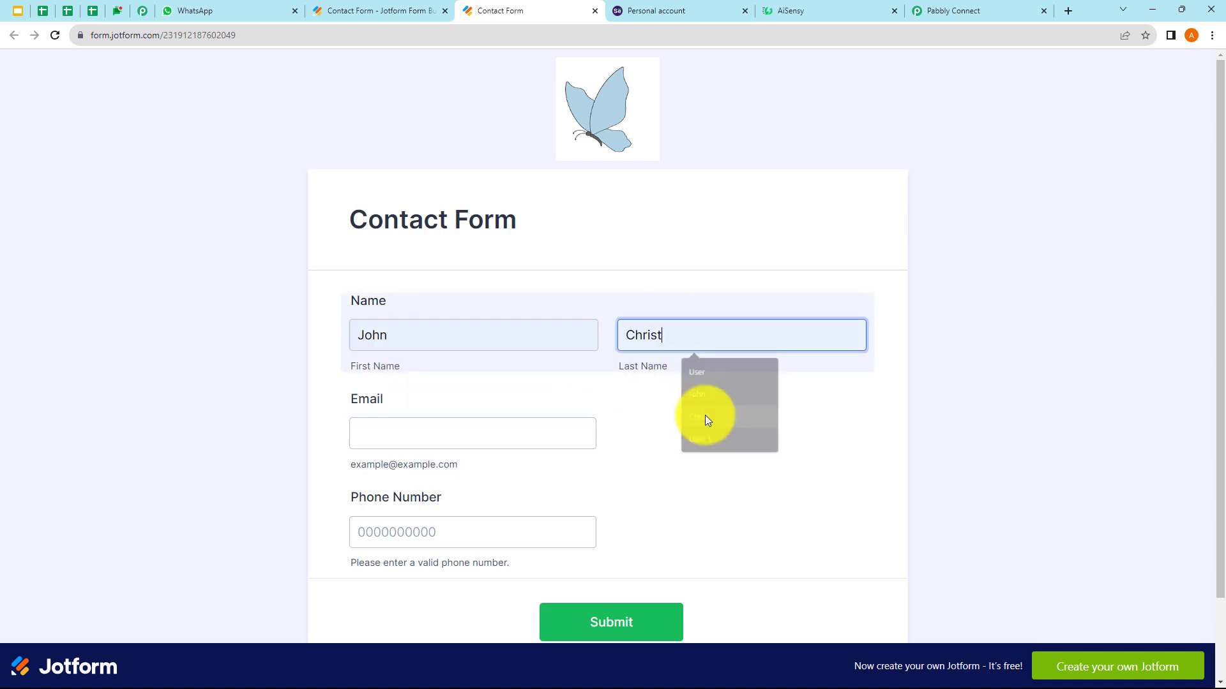
pyautogui.click(411, 437)
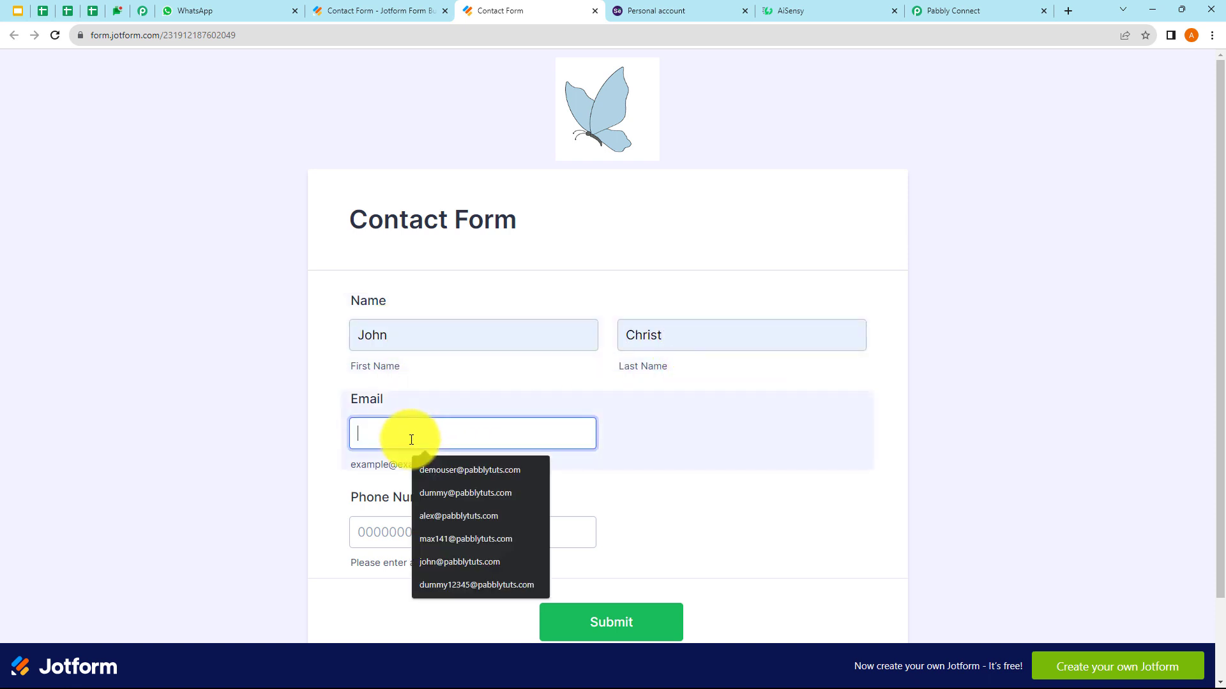
pyautogui.click(472, 562)
pyautogui.click(429, 534)
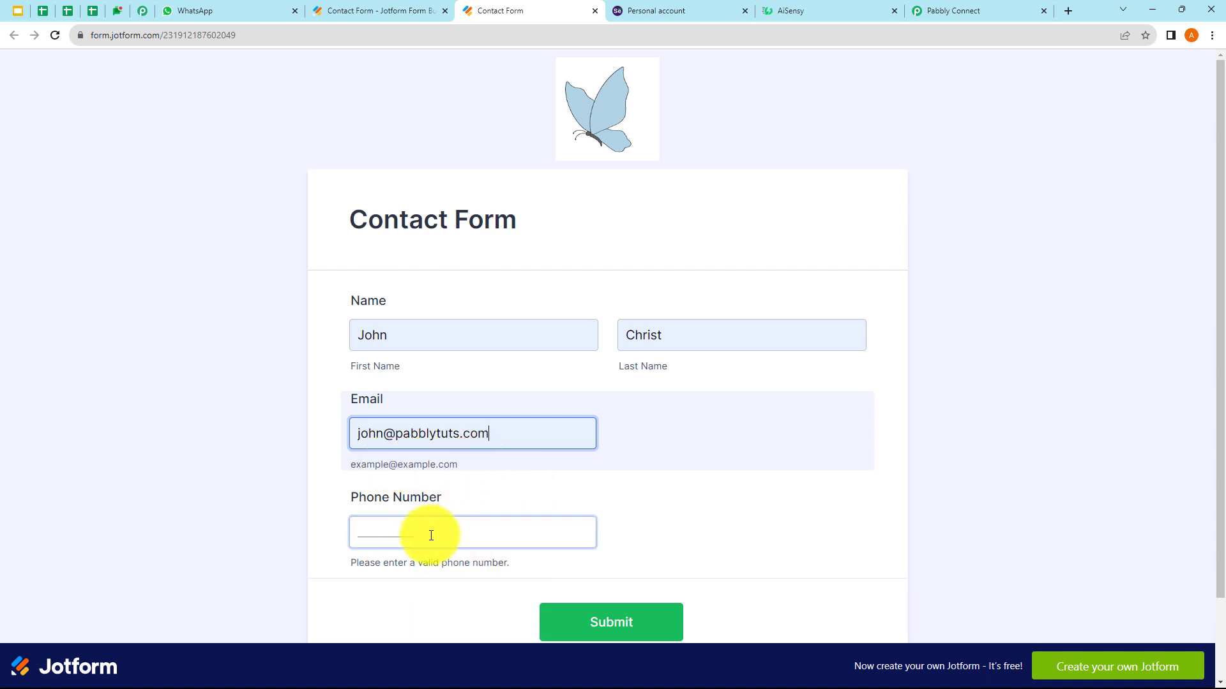
pyautogui.click(442, 570)
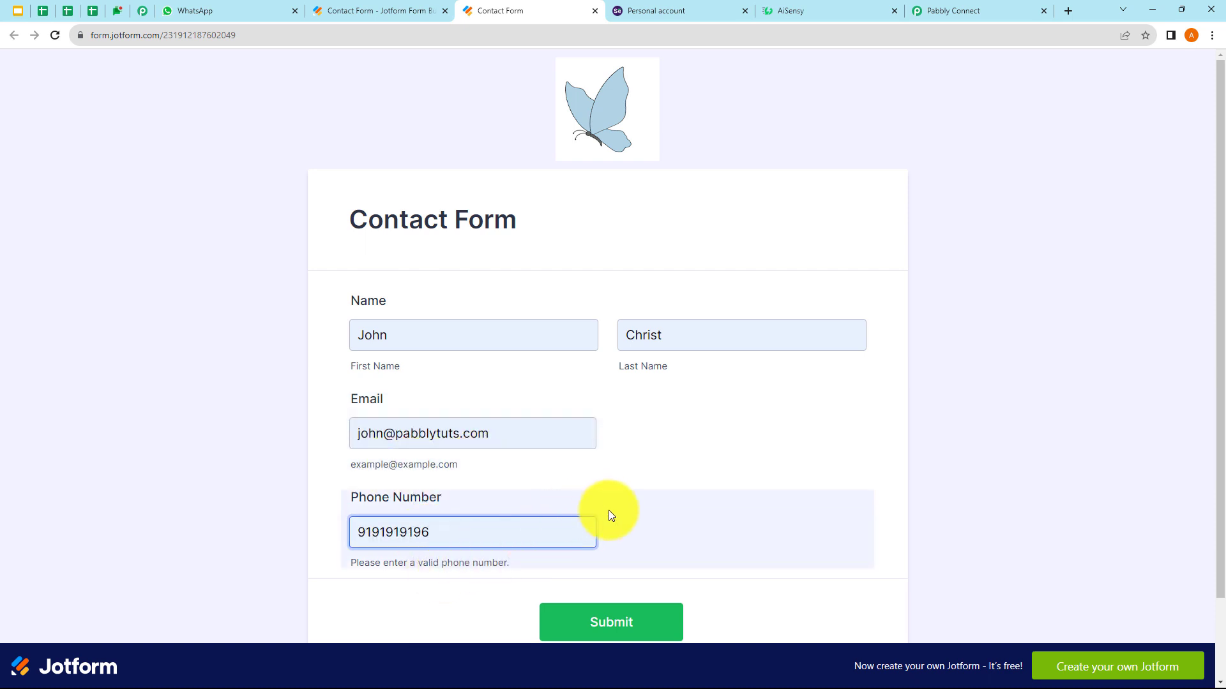
pyautogui.click(647, 617)
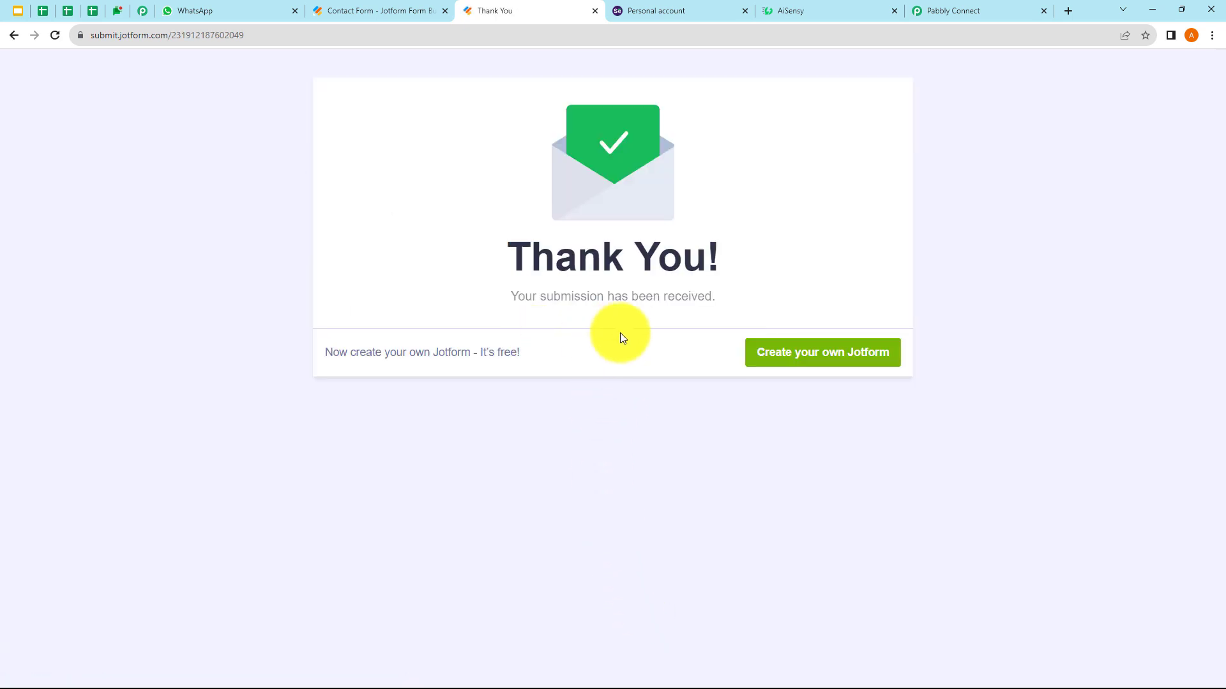
pyautogui.click(940, 13)
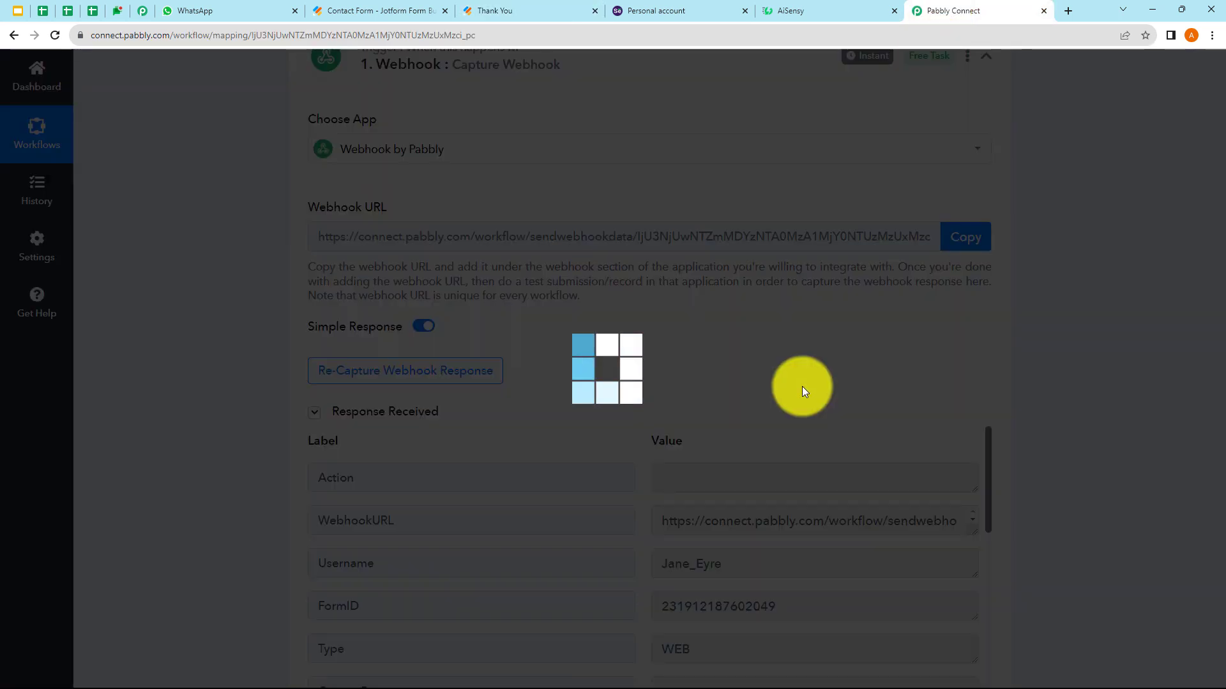
# - Scroll through the captured webhook response, checking the form title and submission ID
pyautogui.scroll(-3, 802, 386)
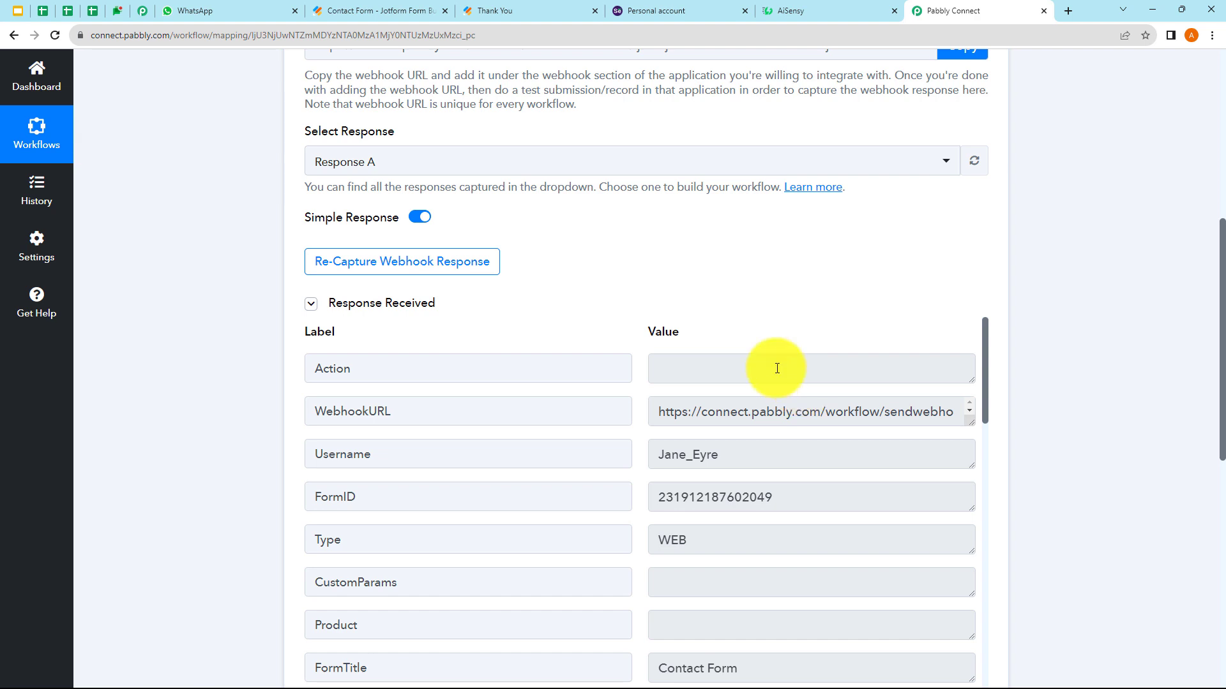
pyautogui.scroll(-2, 730, 331)
pyautogui.scroll(-3, 747, 410)
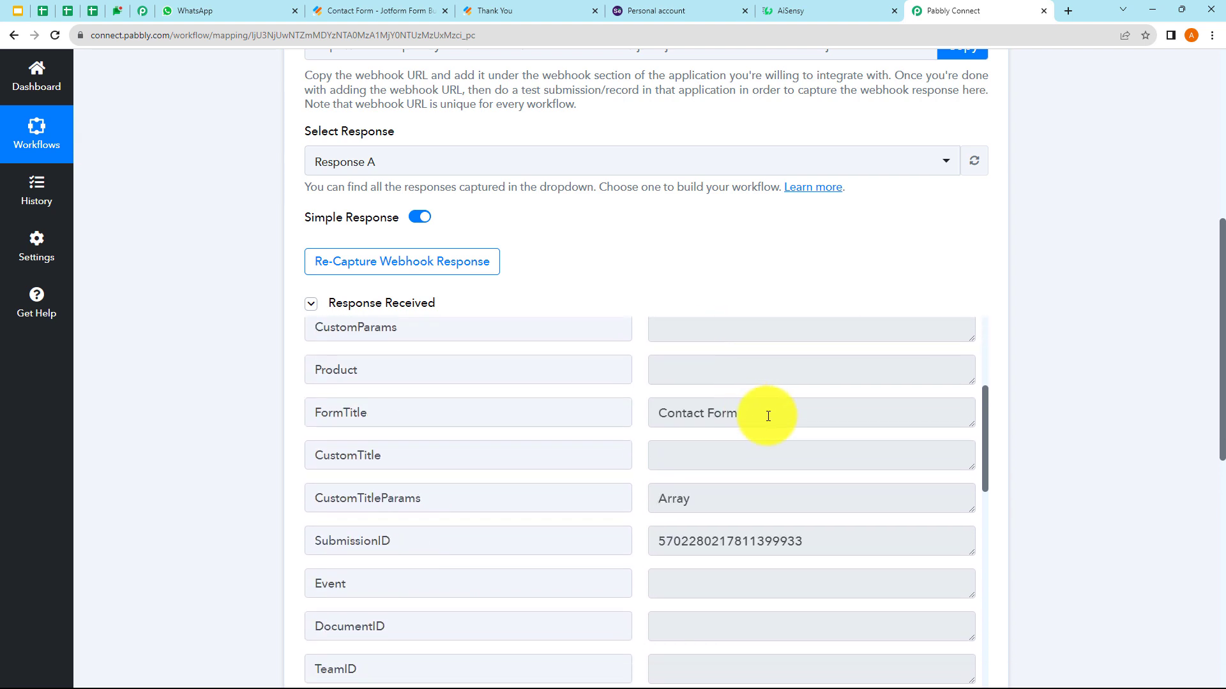
pyautogui.moveTo(769, 413); pyautogui.dragTo(660, 419)
pyautogui.click(766, 417)
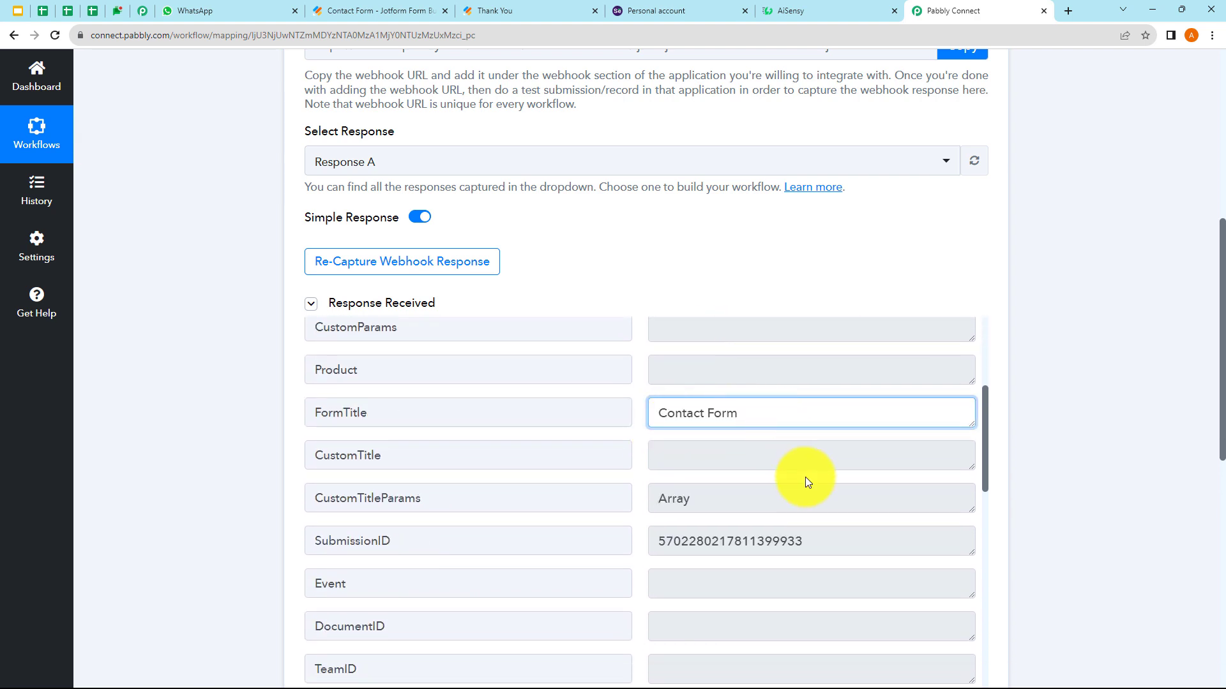
pyautogui.scroll(-3, 806, 477)
pyautogui.doubleClick(818, 348)
# - Verify the captured first name, last name, e-mail and phone number values
pyautogui.scroll(-8, 803, 454)
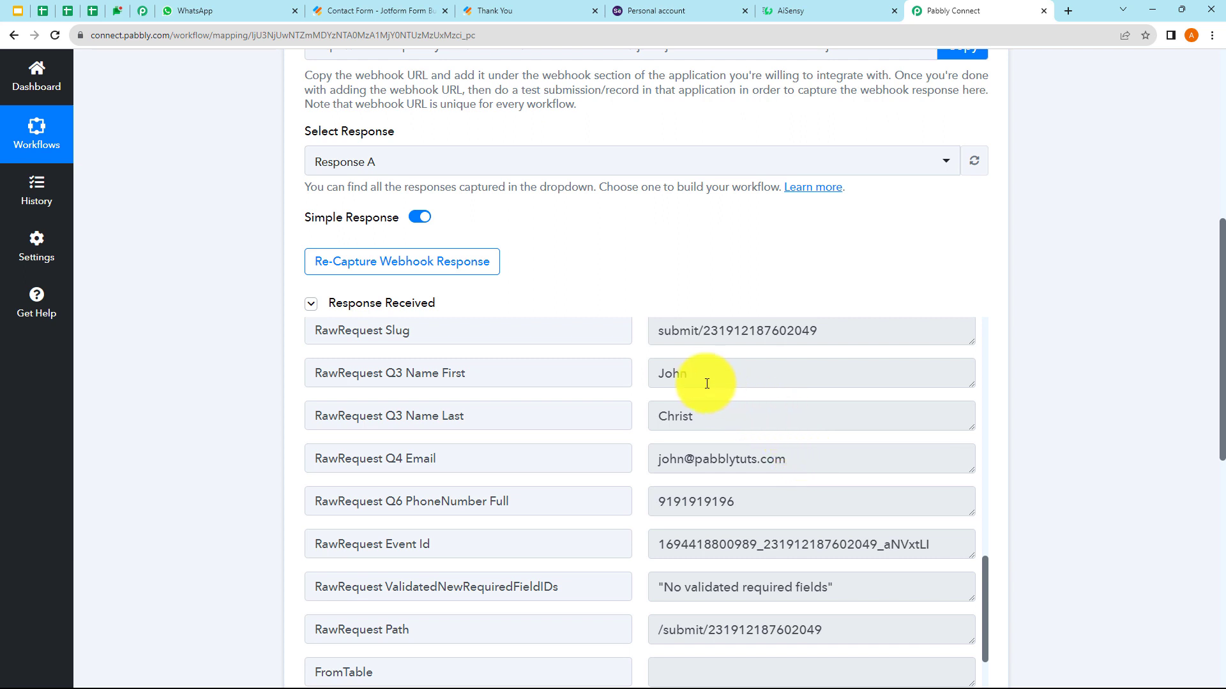
pyautogui.doubleClick(667, 376)
pyautogui.doubleClick(670, 416)
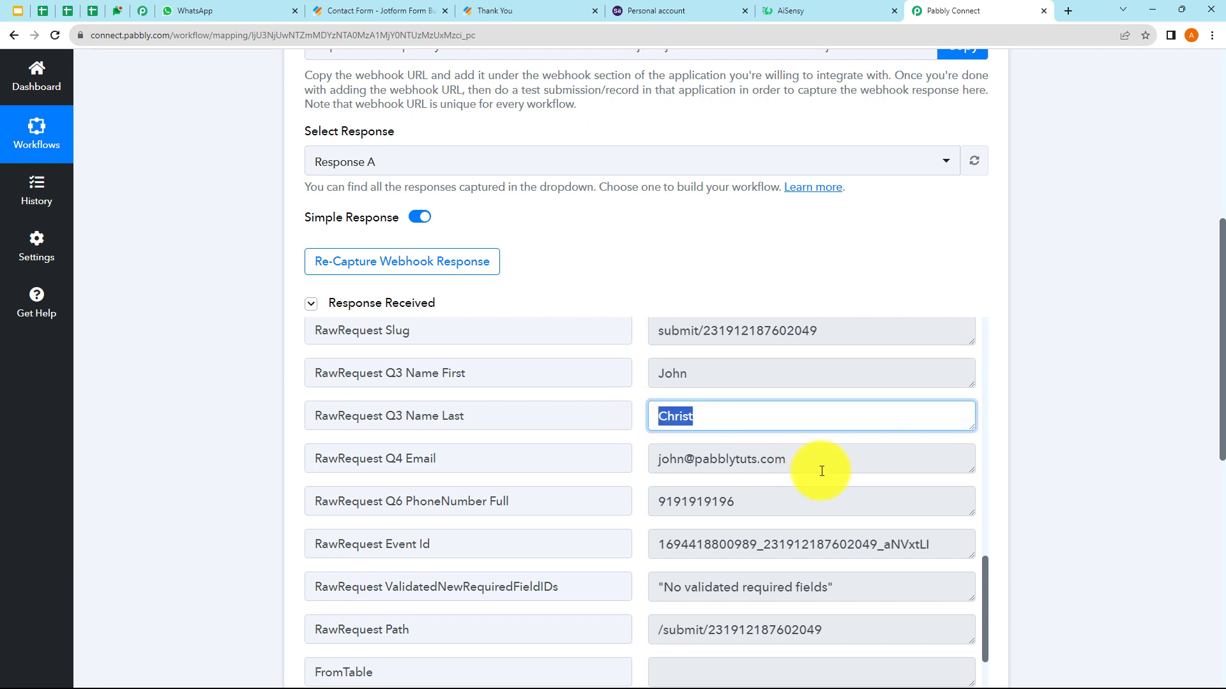
pyautogui.moveTo(794, 465); pyautogui.dragTo(653, 471)
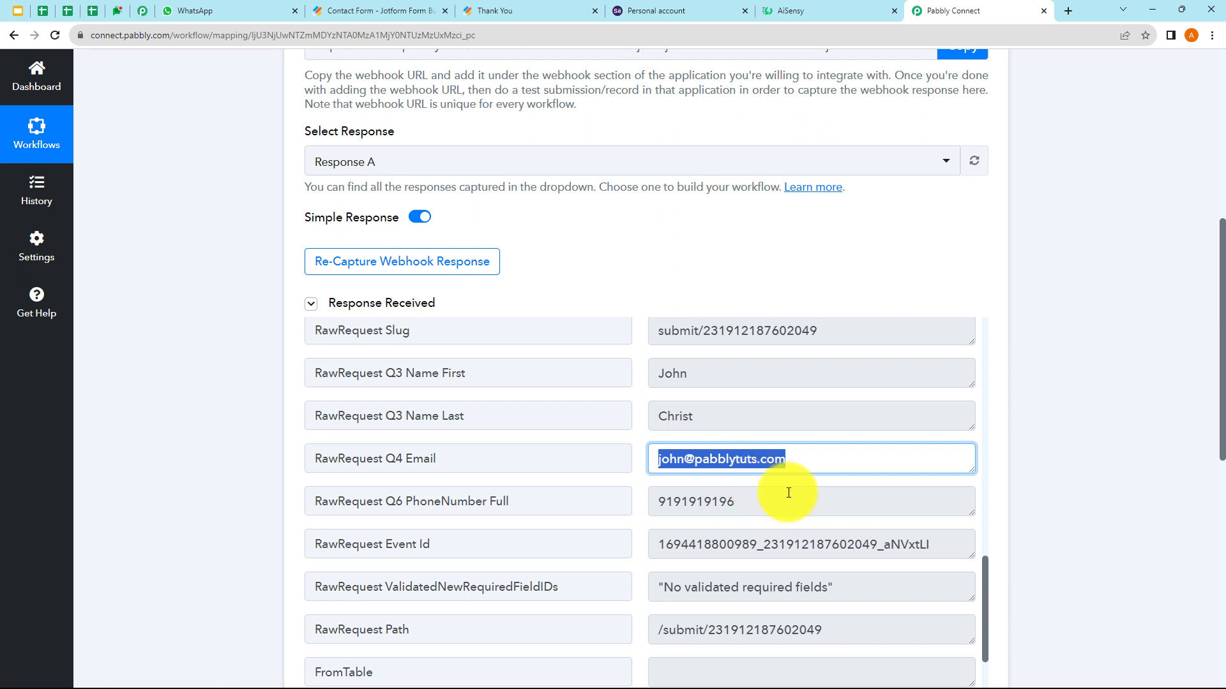
pyautogui.moveTo(768, 506); pyautogui.dragTo(651, 509)
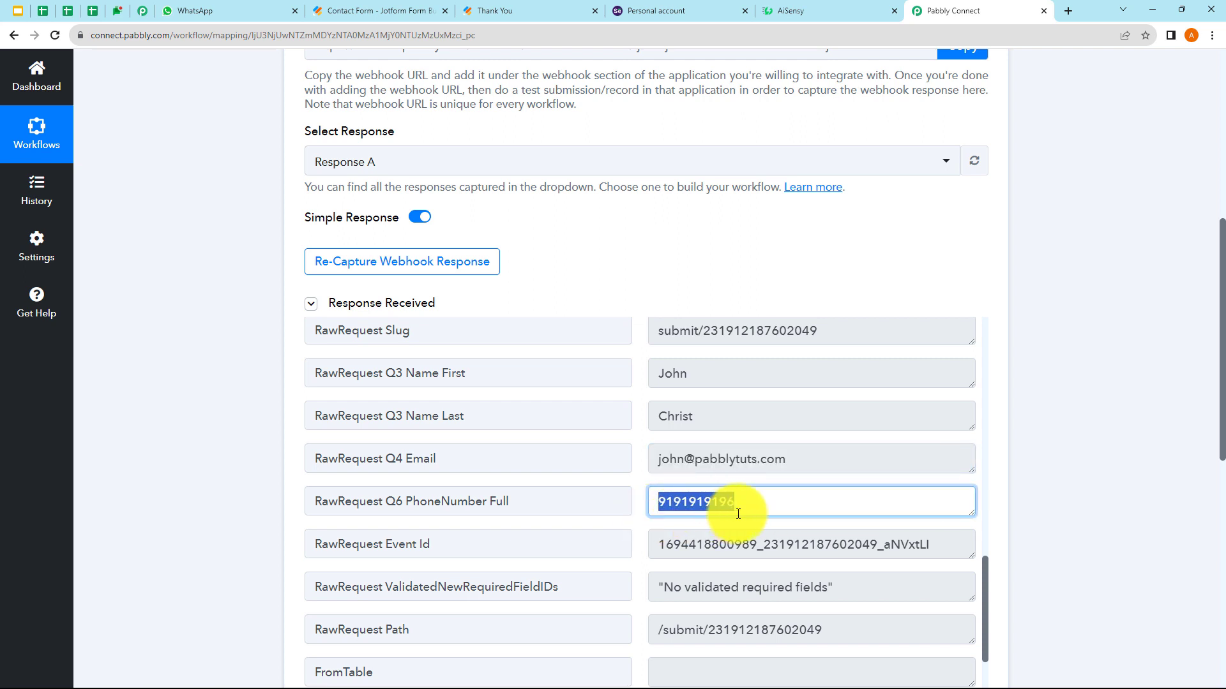
pyautogui.click(1032, 455)
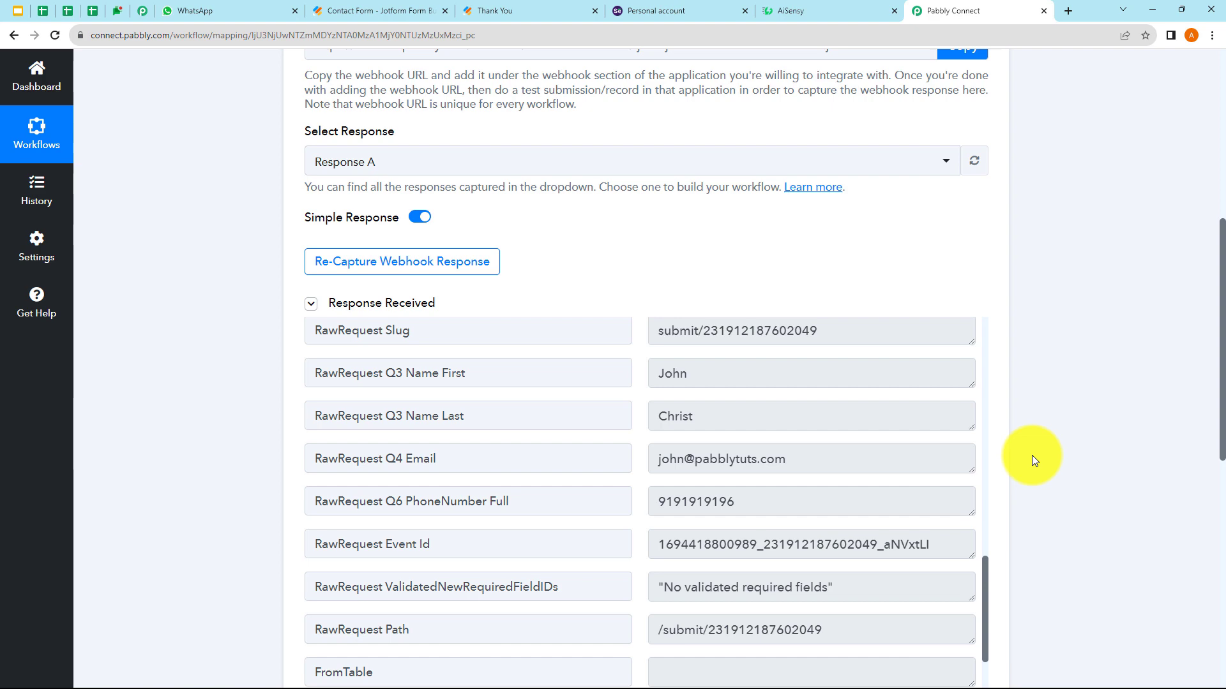
pyautogui.scroll(5, 1032, 454)
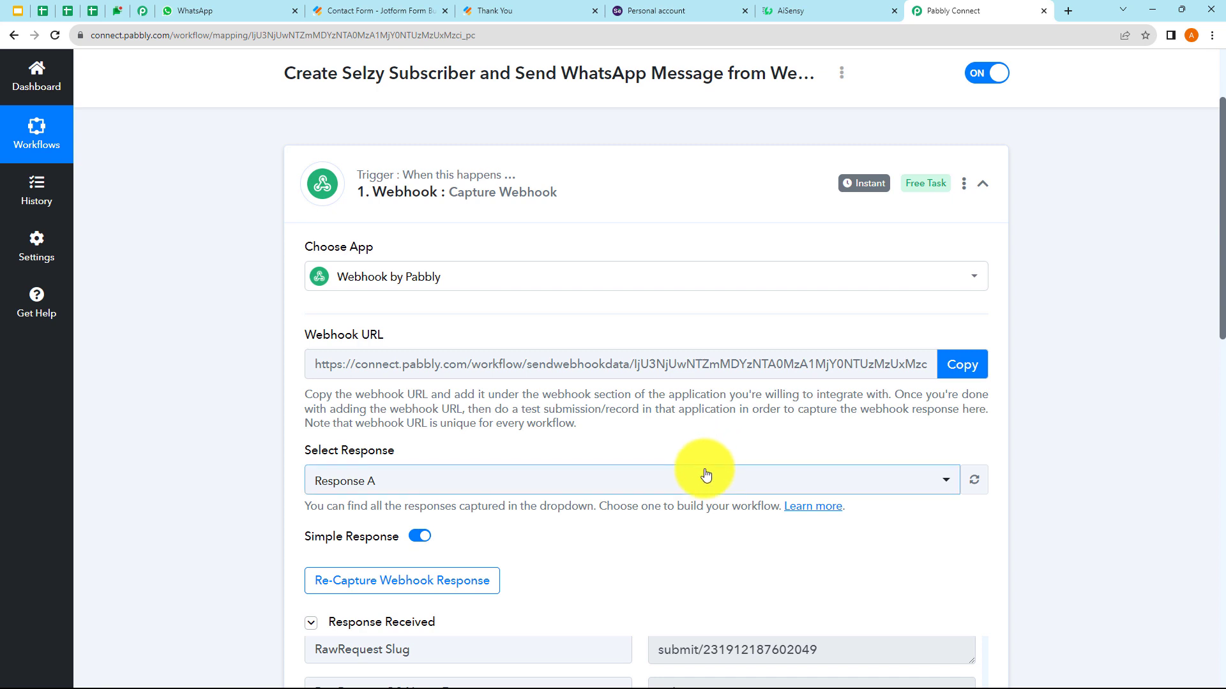
# - Collapse the webhook trigger step and review the workflow name
pyautogui.click(622, 195)
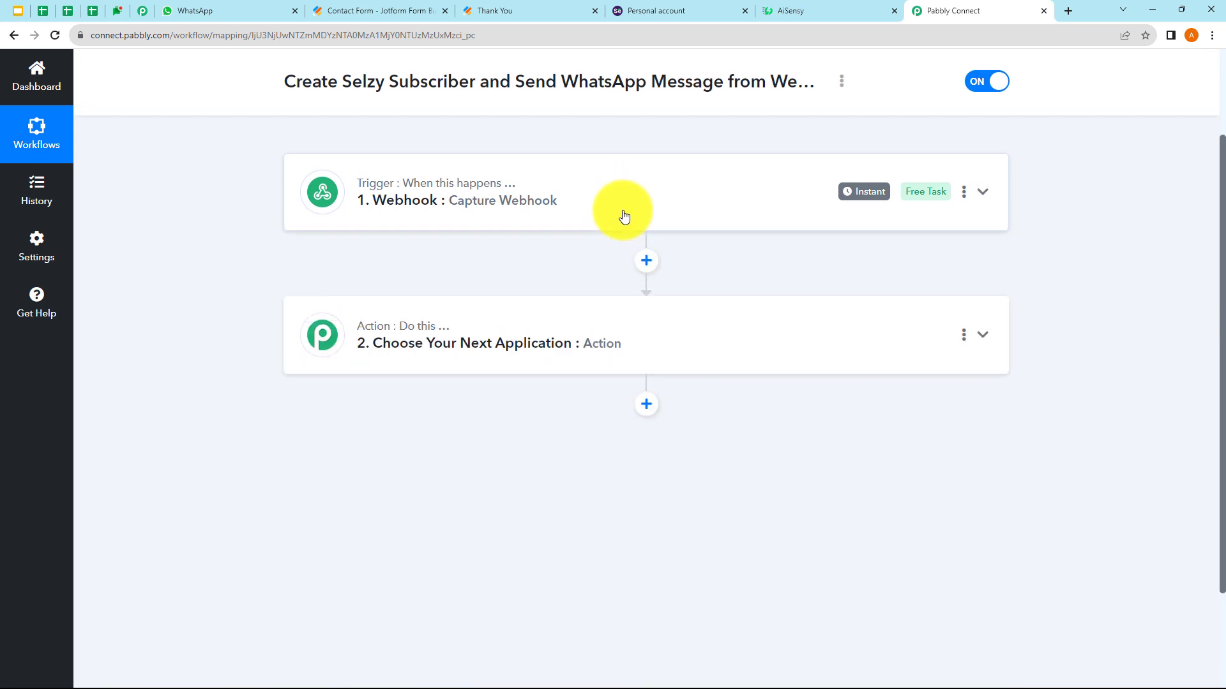
pyautogui.scroll(2, 622, 216)
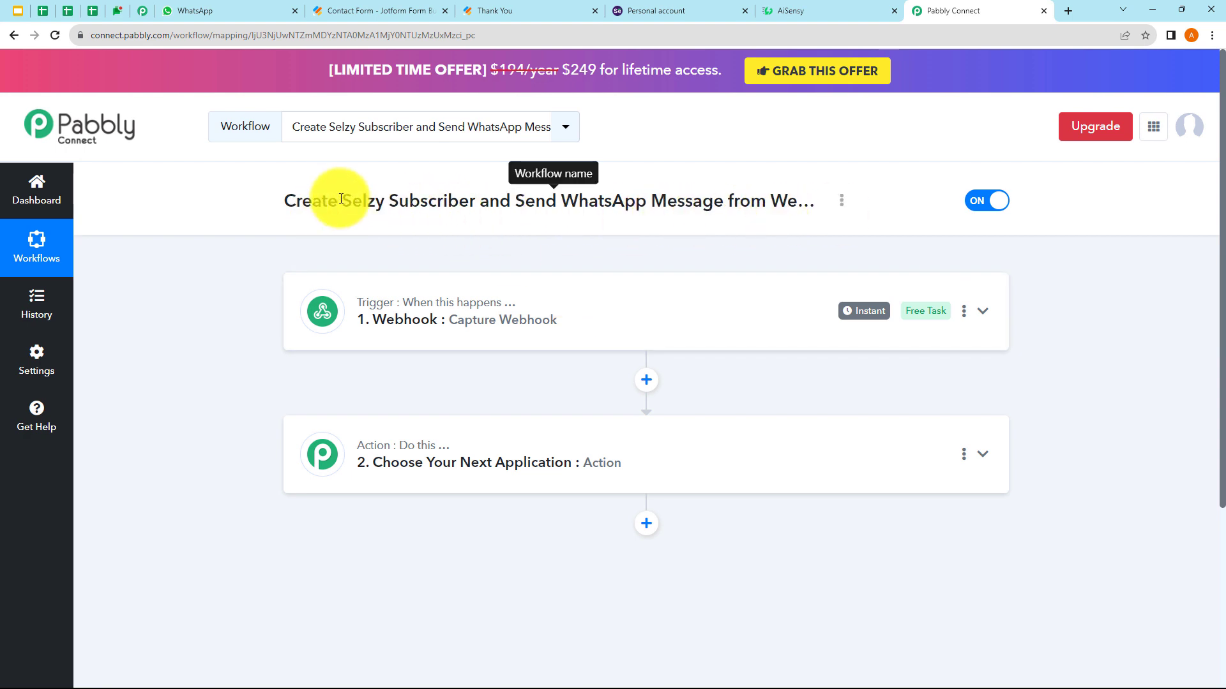
pyautogui.moveTo(337, 200); pyautogui.dragTo(488, 202)
pyautogui.click(513, 248)
pyautogui.scroll(-2, 514, 248)
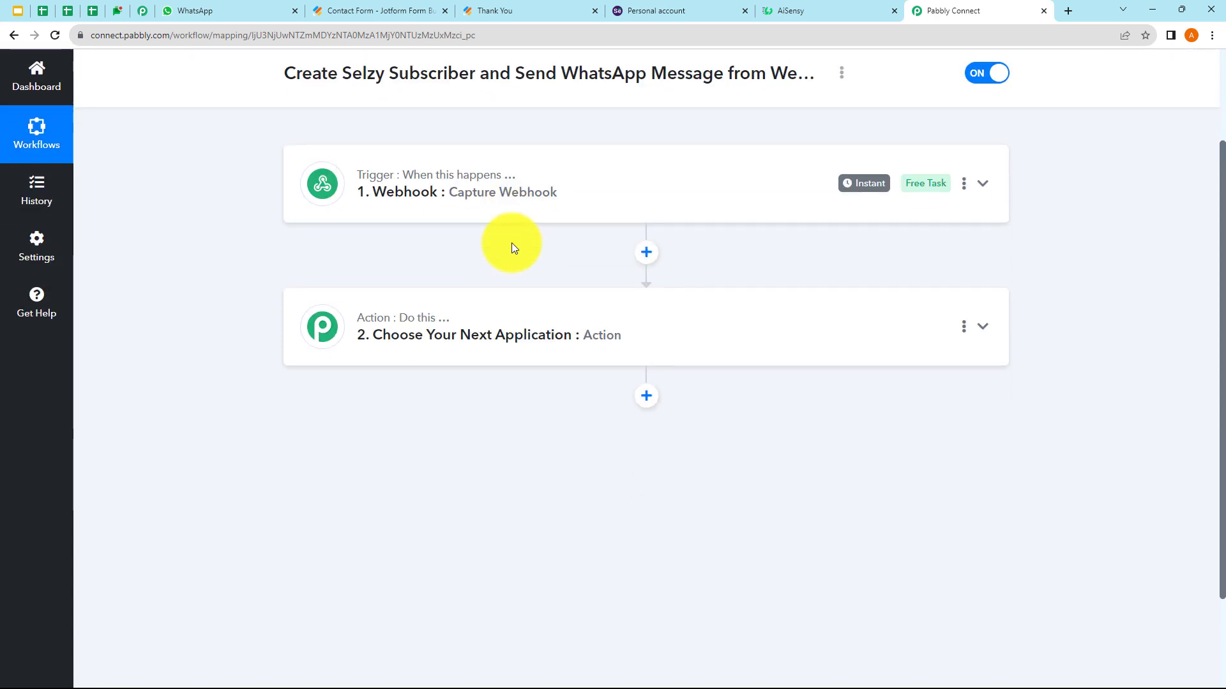
# - Set the action app to Selzy with the Subscribe to Contact list event, then connect
pyautogui.click(477, 328)
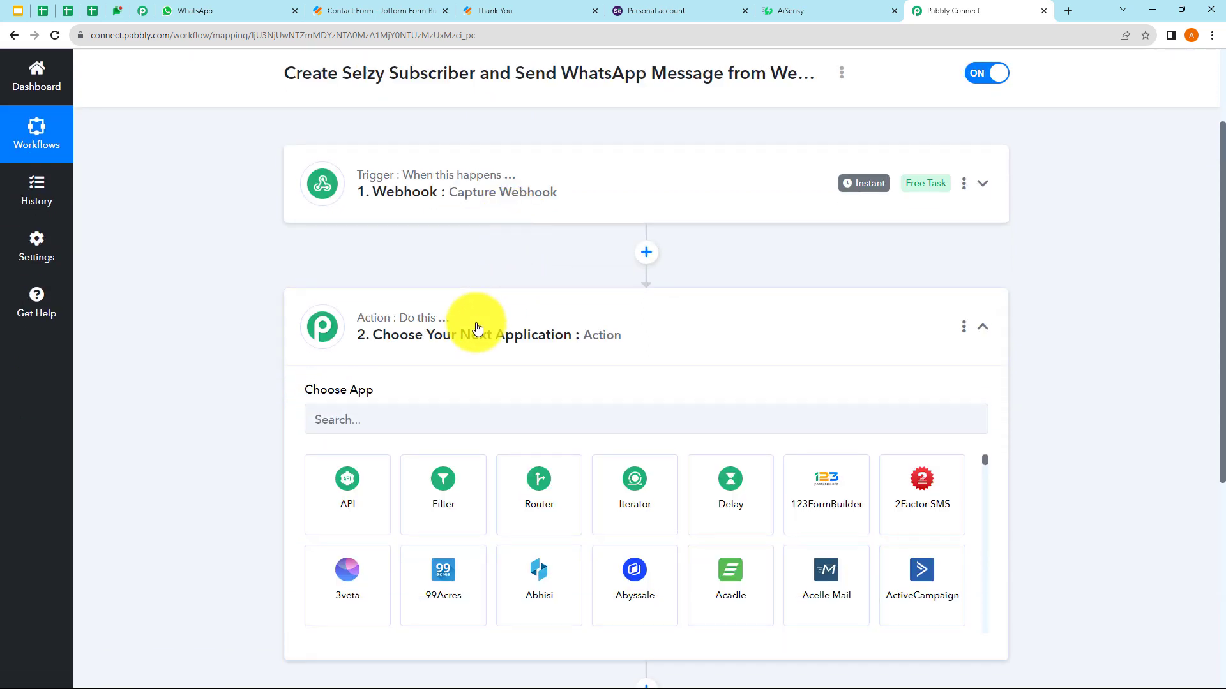
pyautogui.click(368, 418)
pyautogui.write('S')
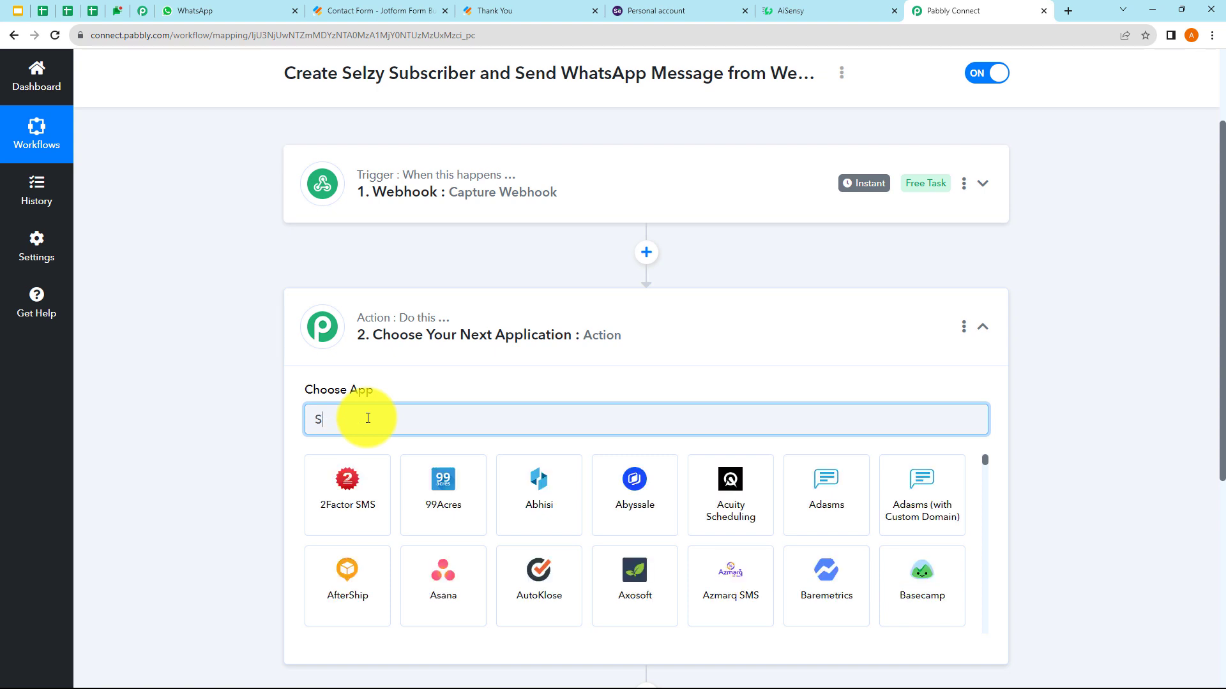
pyautogui.write('elzy')
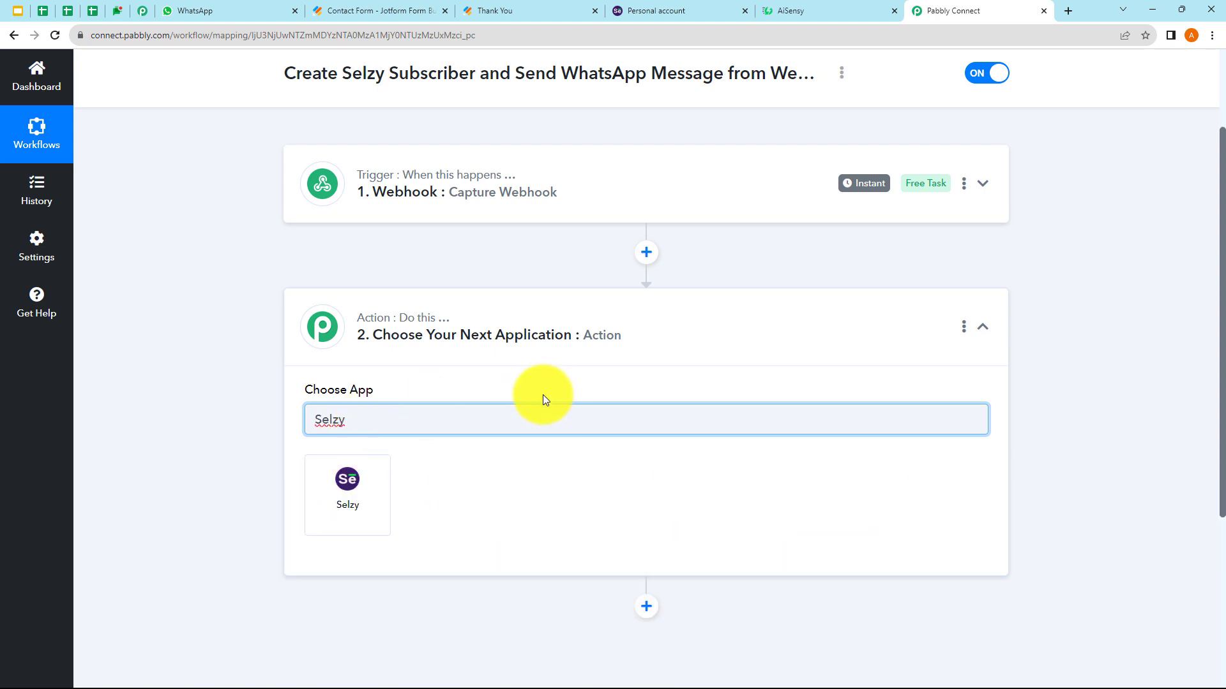
pyautogui.click(347, 497)
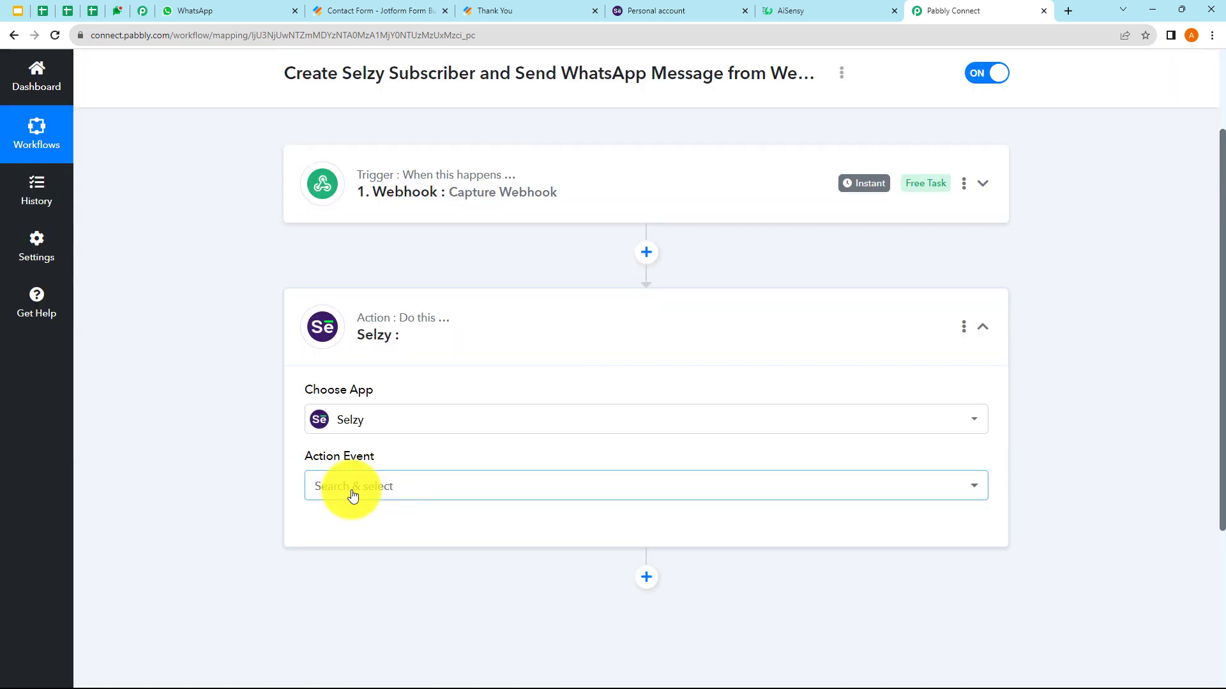
pyautogui.click(347, 492)
pyautogui.scroll(-3, 411, 396)
pyautogui.click(406, 345)
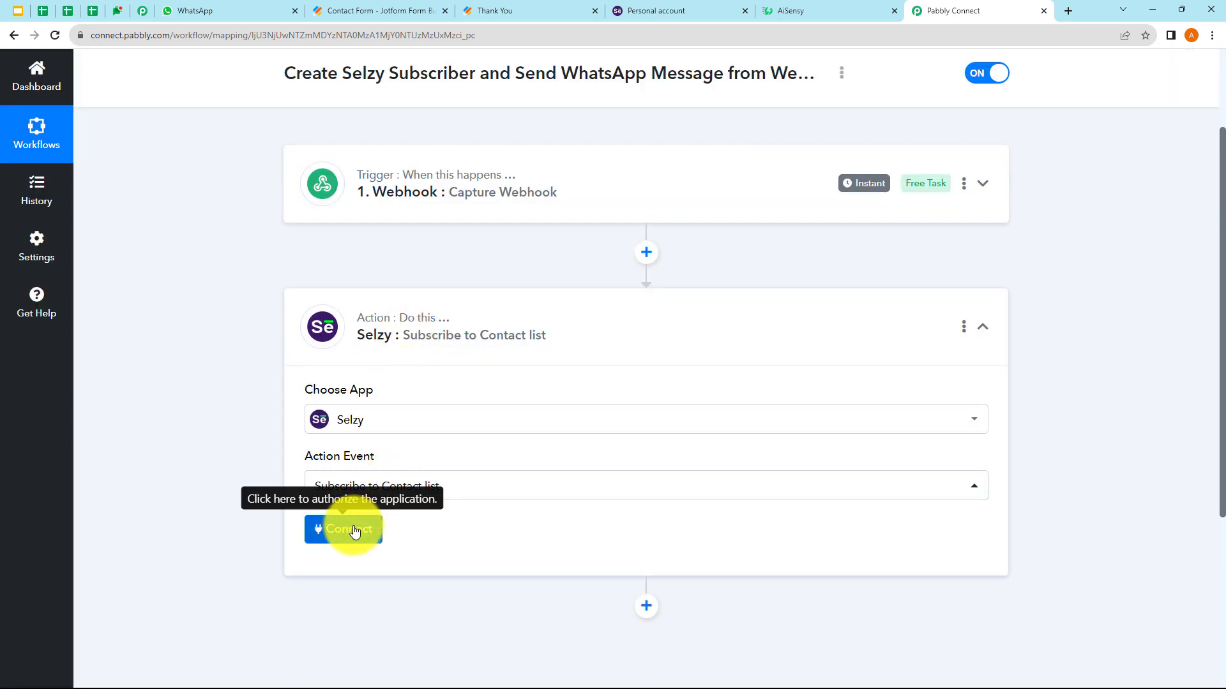
pyautogui.click(355, 531)
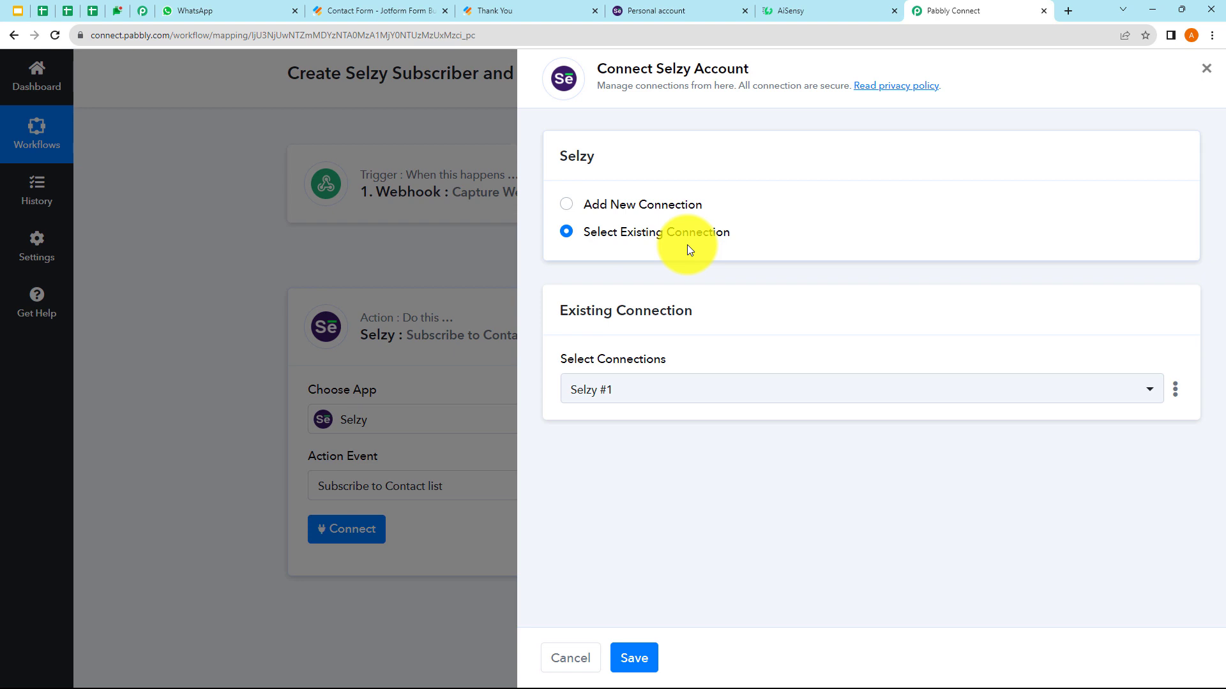
# - Check the existing Selzy #1 connection, then start a new Selzy #2 connection and switch to Selzy
pyautogui.click(648, 390)
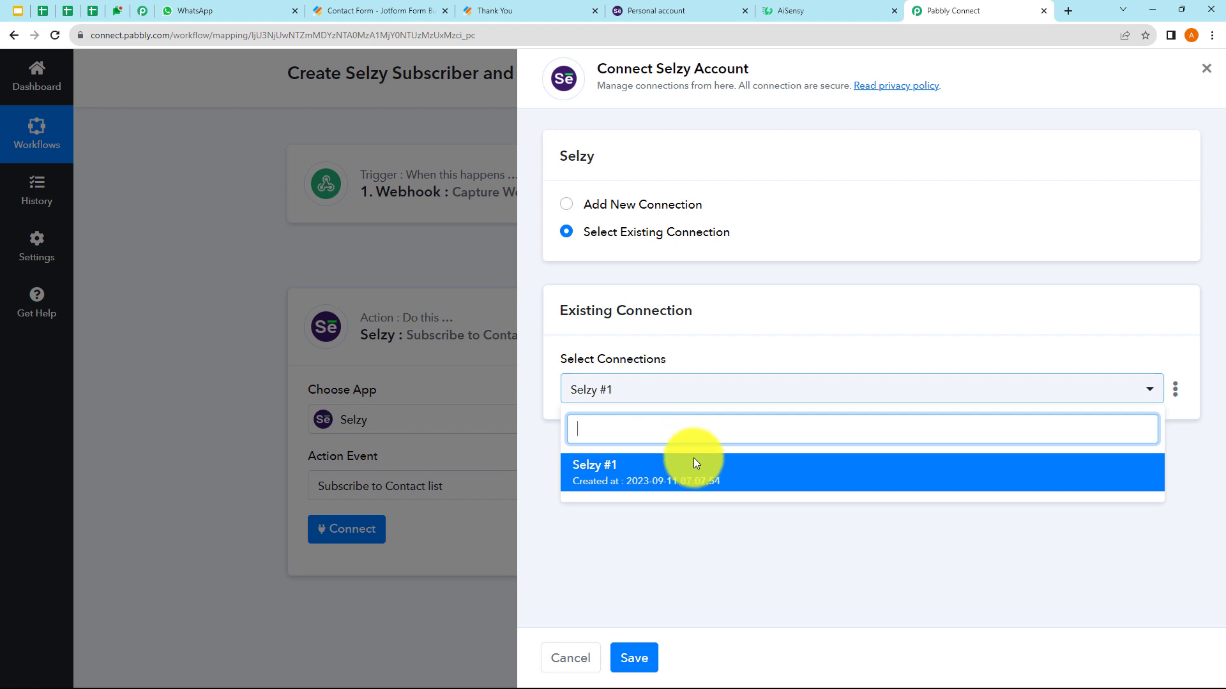
pyautogui.click(733, 529)
pyautogui.click(566, 204)
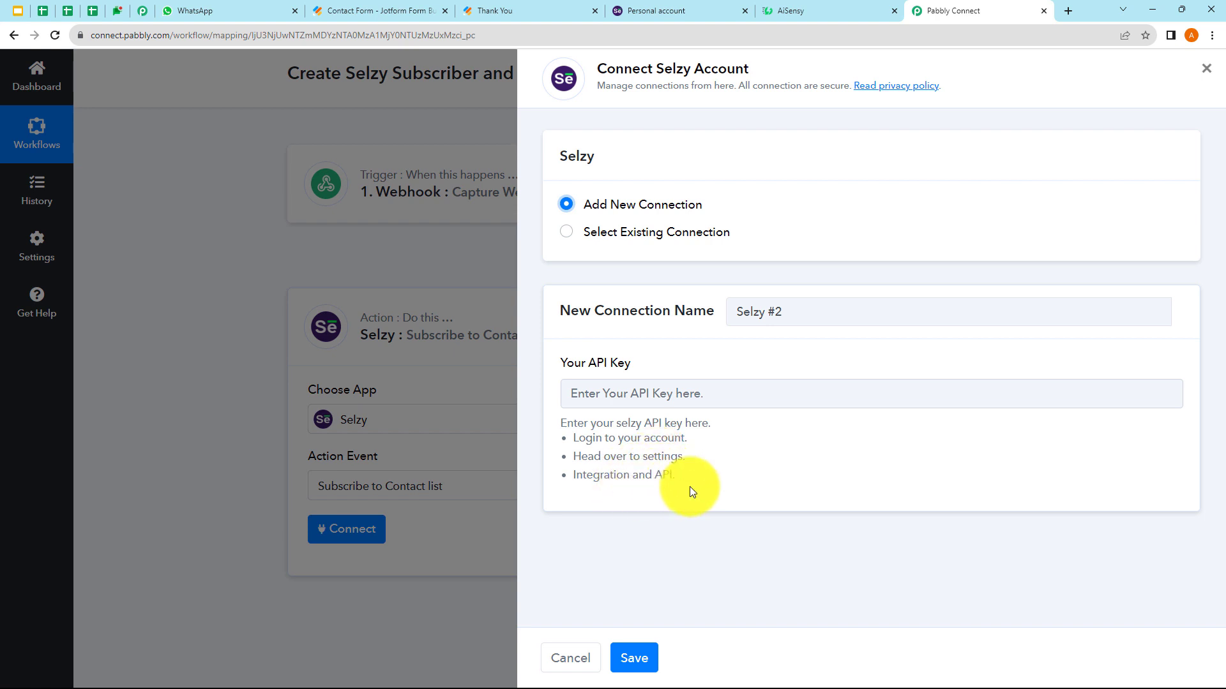
pyautogui.click(669, 8)
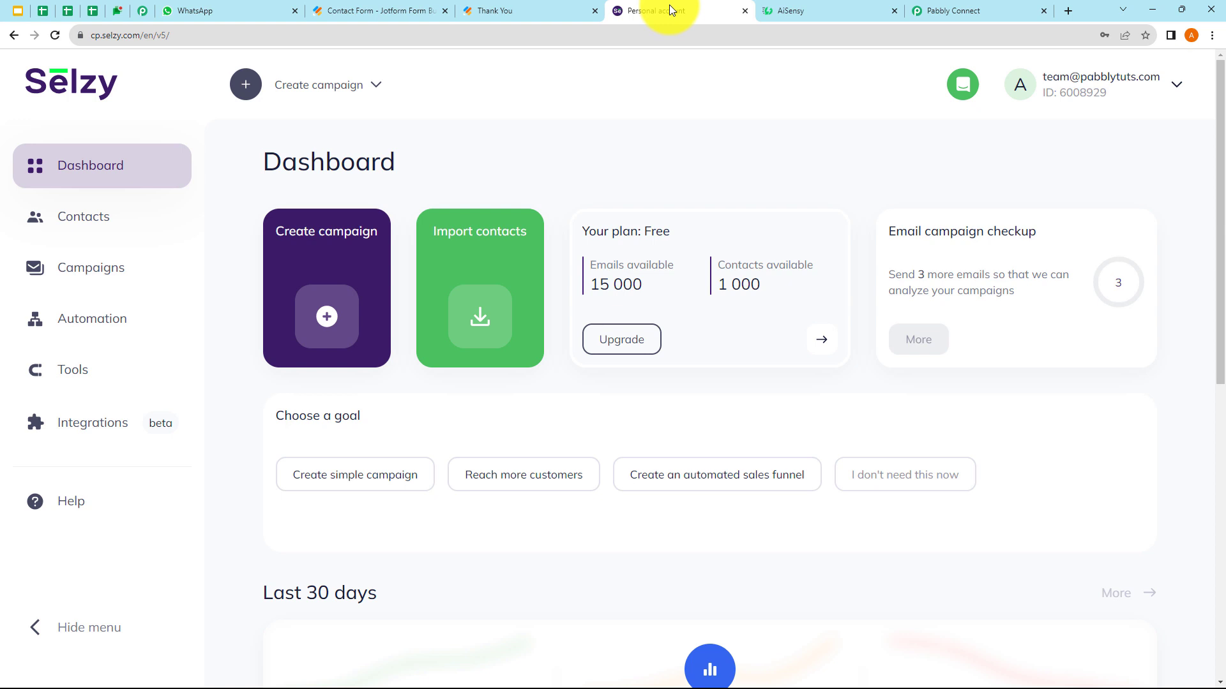
# - Go to Selzy's Settings > Integration and API page
pyautogui.click(1108, 102)
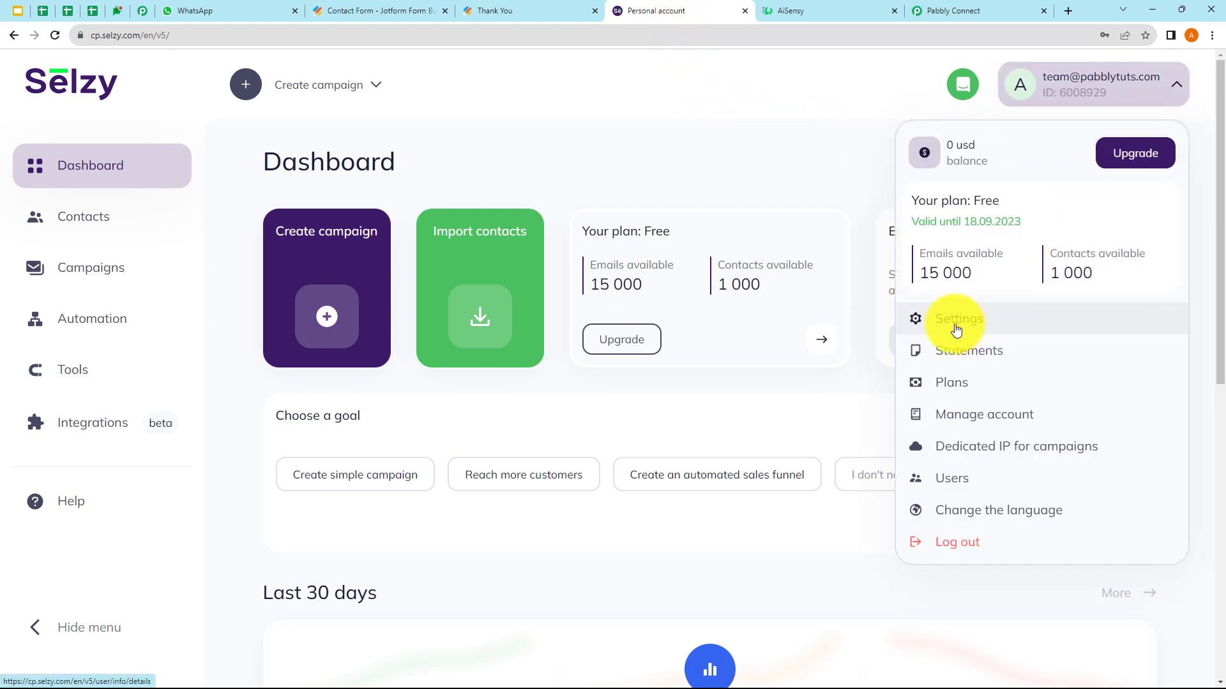
pyautogui.click(955, 330)
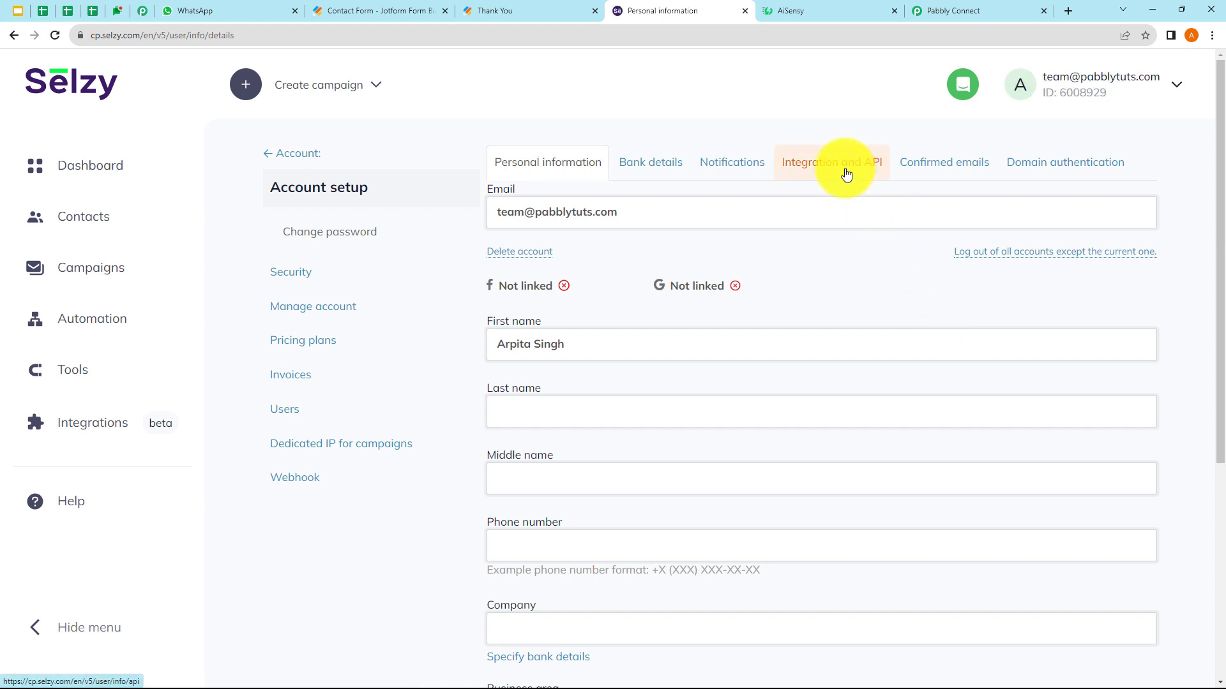
pyautogui.click(846, 174)
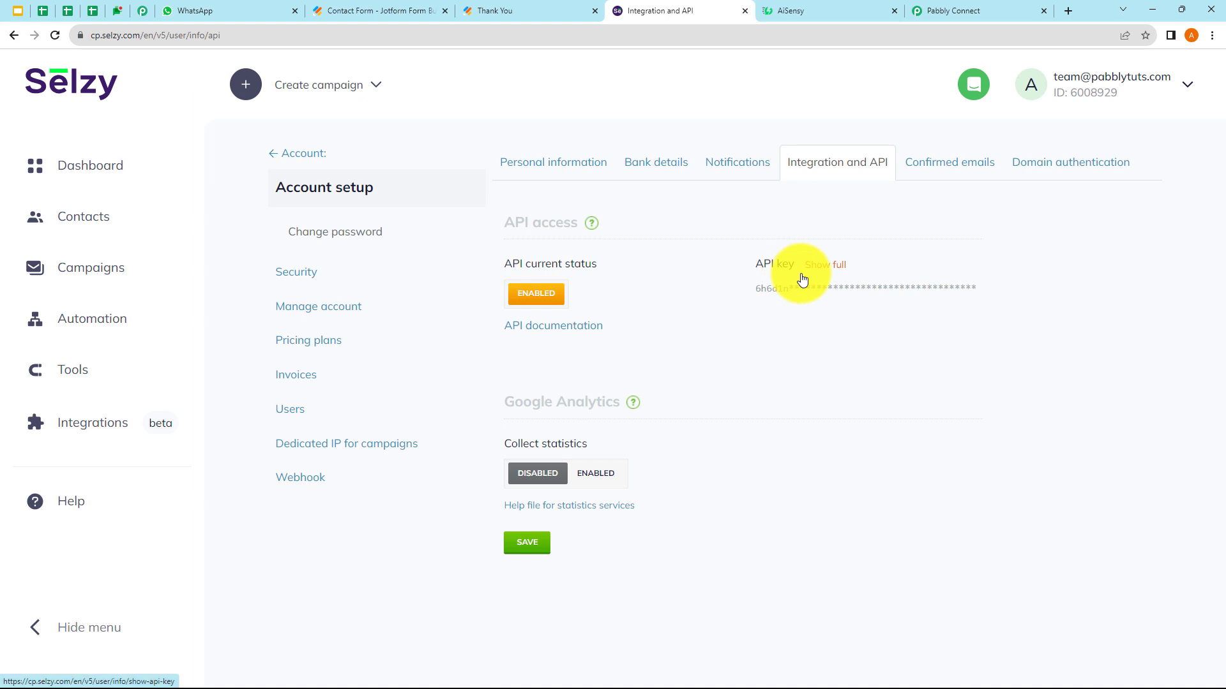
# - Reveal the full API key with the account password, copy it, and focus Pabbly's API Key field
pyautogui.click(833, 273)
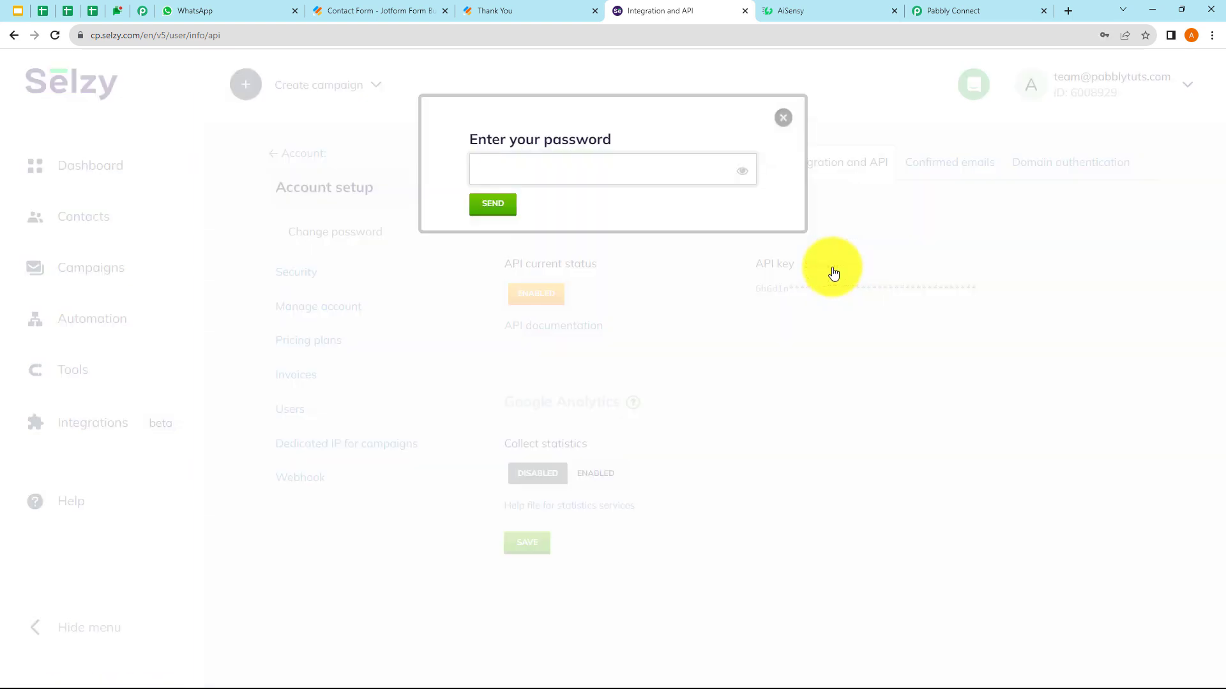
pyautogui.click(551, 174)
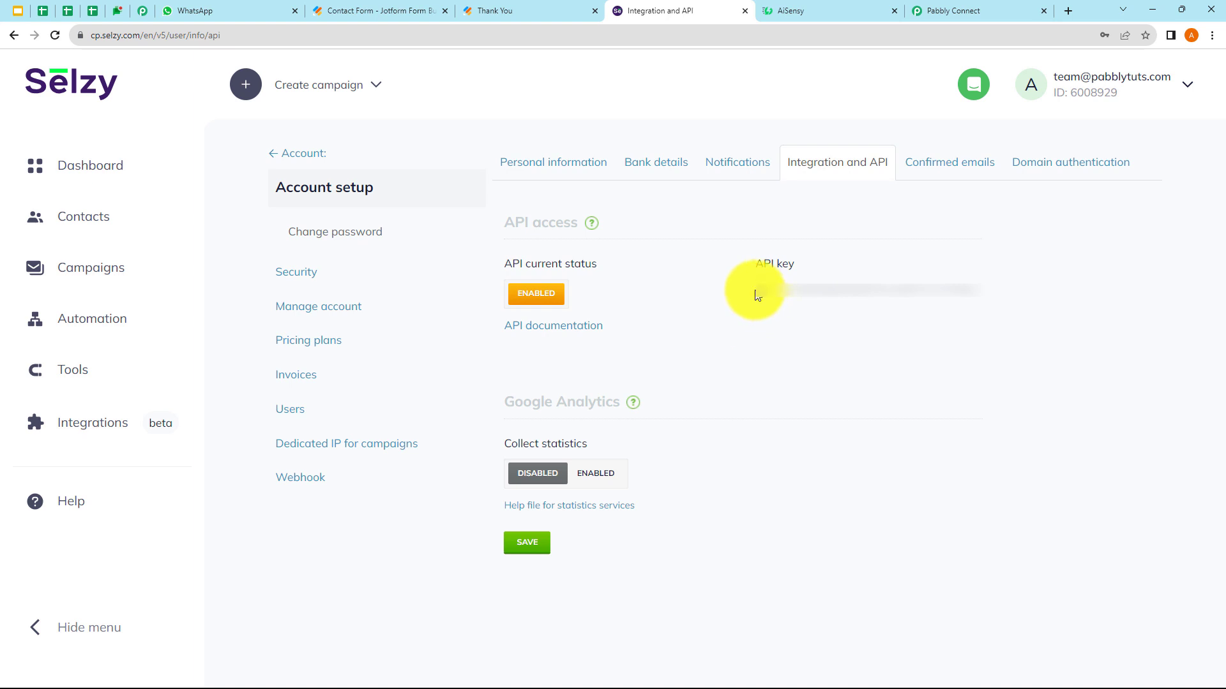
pyautogui.moveTo(755, 290); pyautogui.dragTo(976, 303)
pyautogui.rightClick(958, 289)
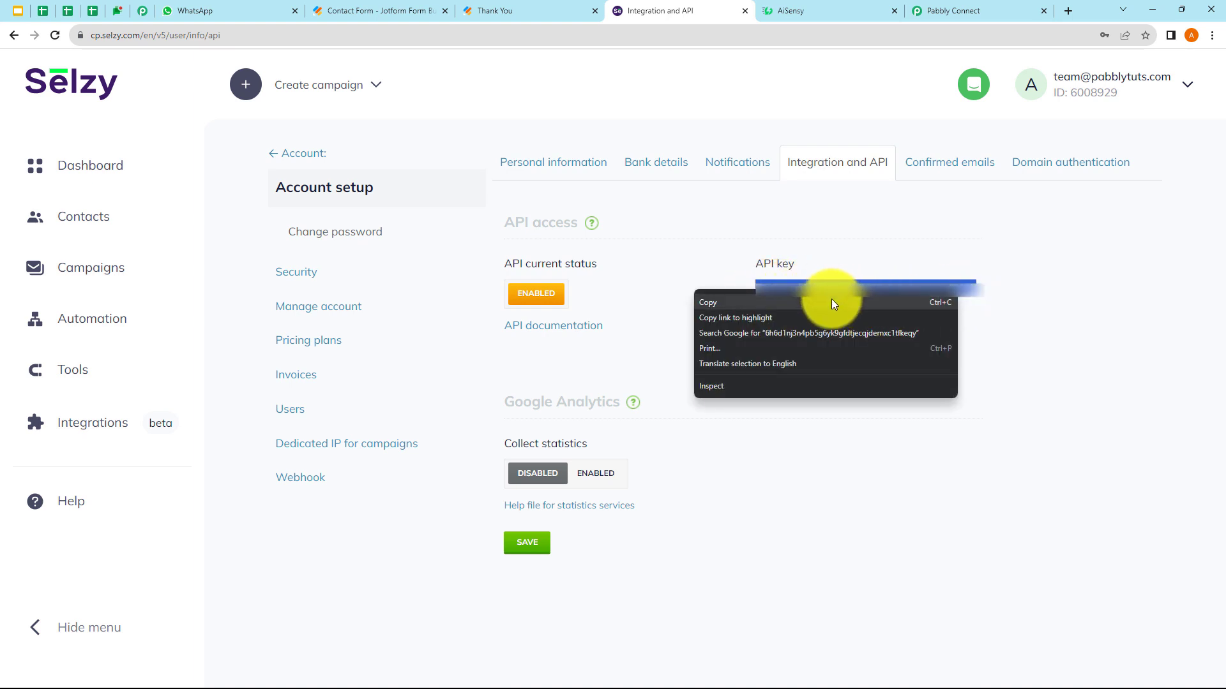
pyautogui.click(830, 303)
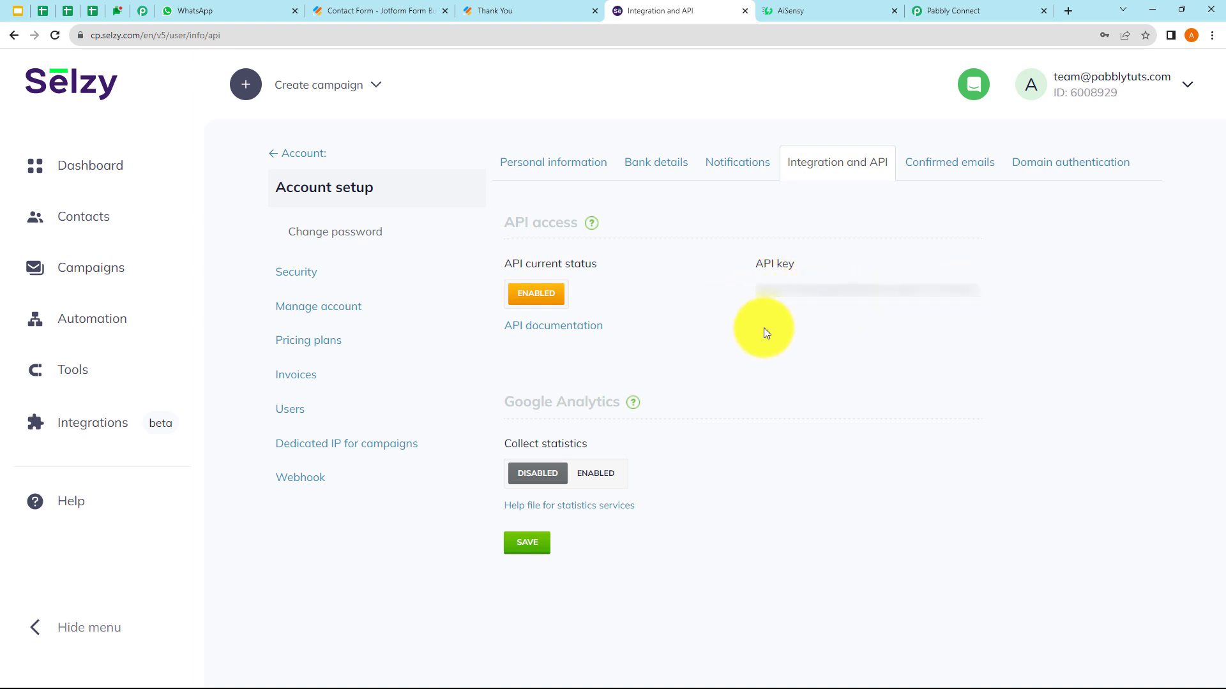
pyautogui.rightClick(607, 395)
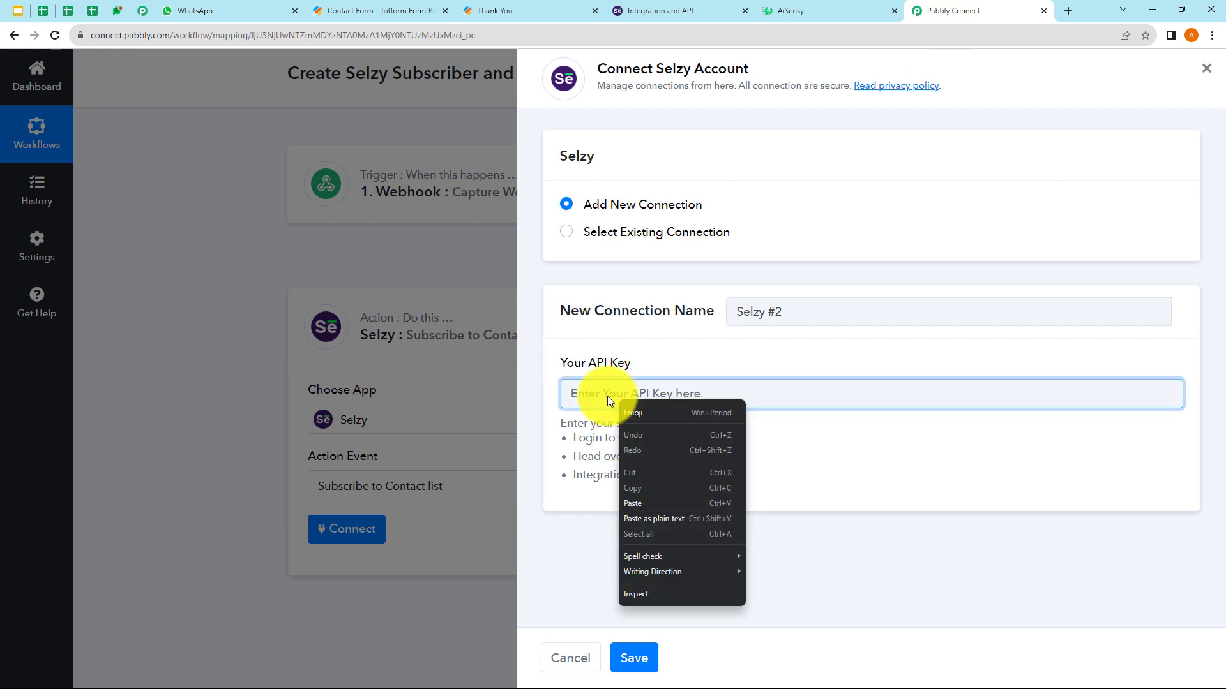
pyautogui.click(607, 396)
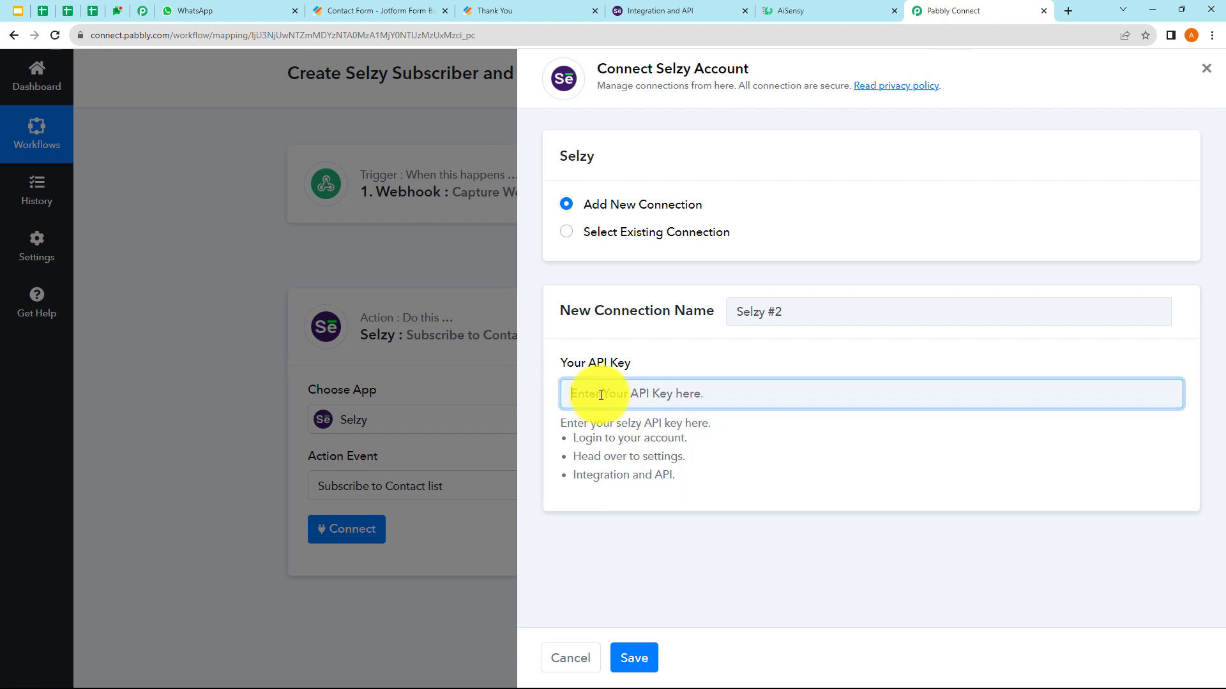
# - Paste the copied API key into Selzy #2, save the connection, and review the subscriber fields
pyautogui.rightClick(590, 395)
pyautogui.click(632, 498)
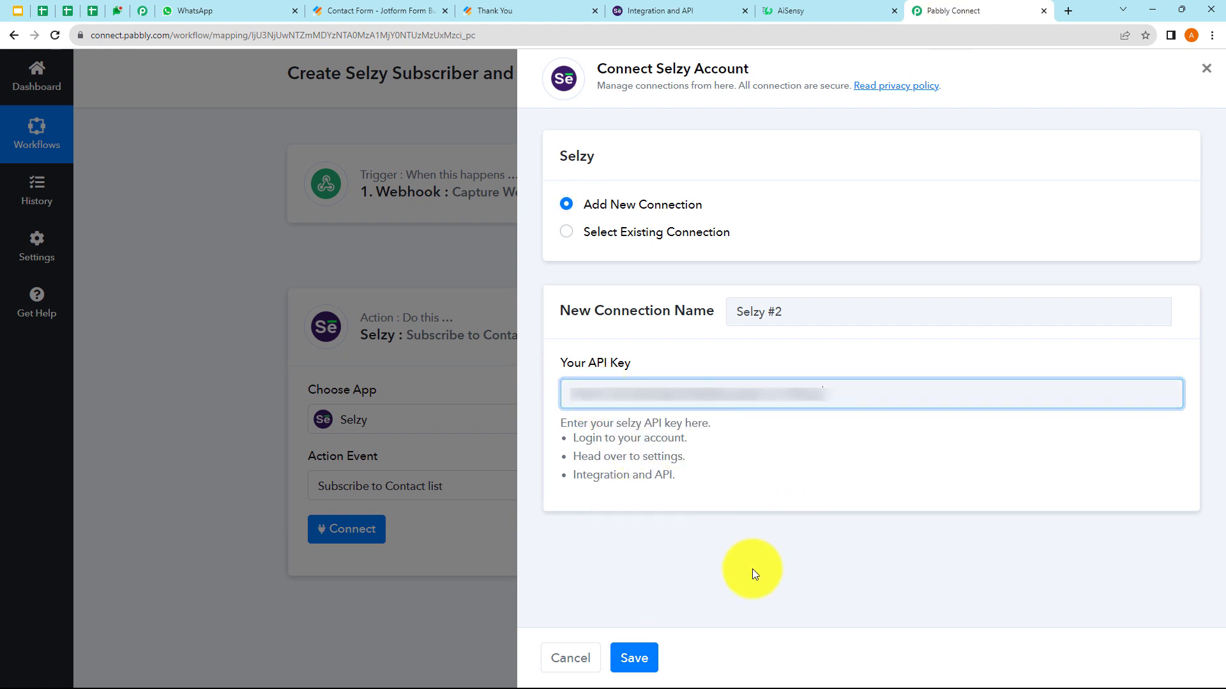
pyautogui.click(641, 657)
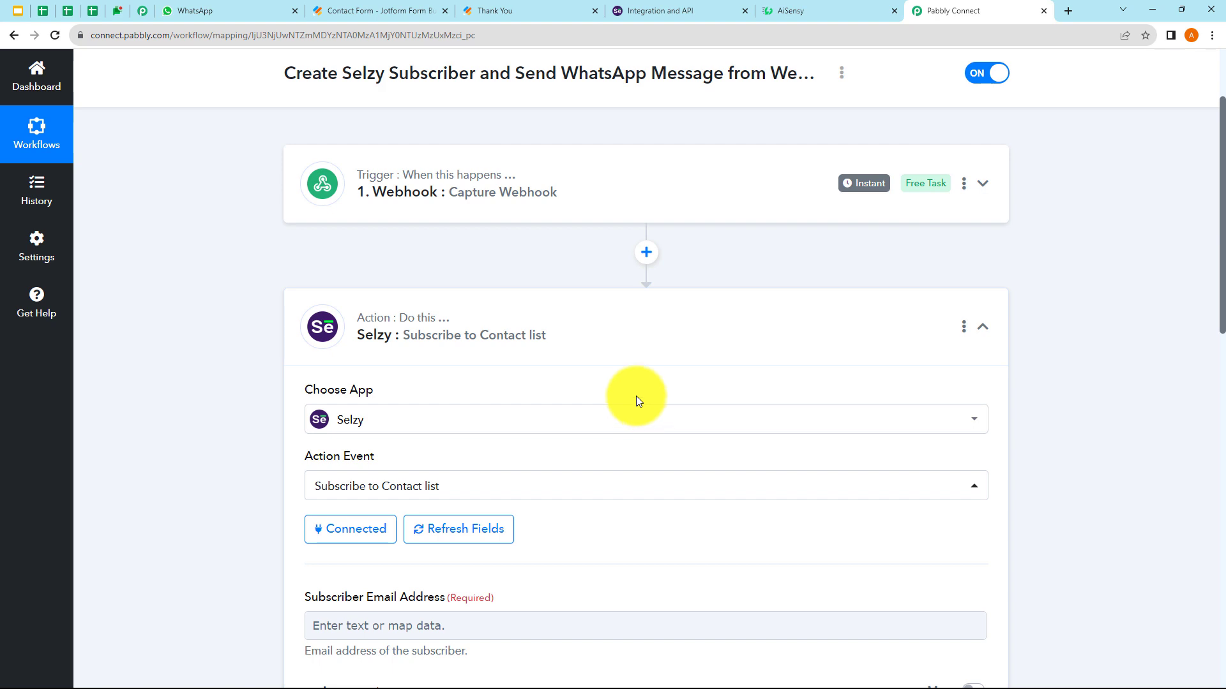
pyautogui.scroll(-3, 572, 366)
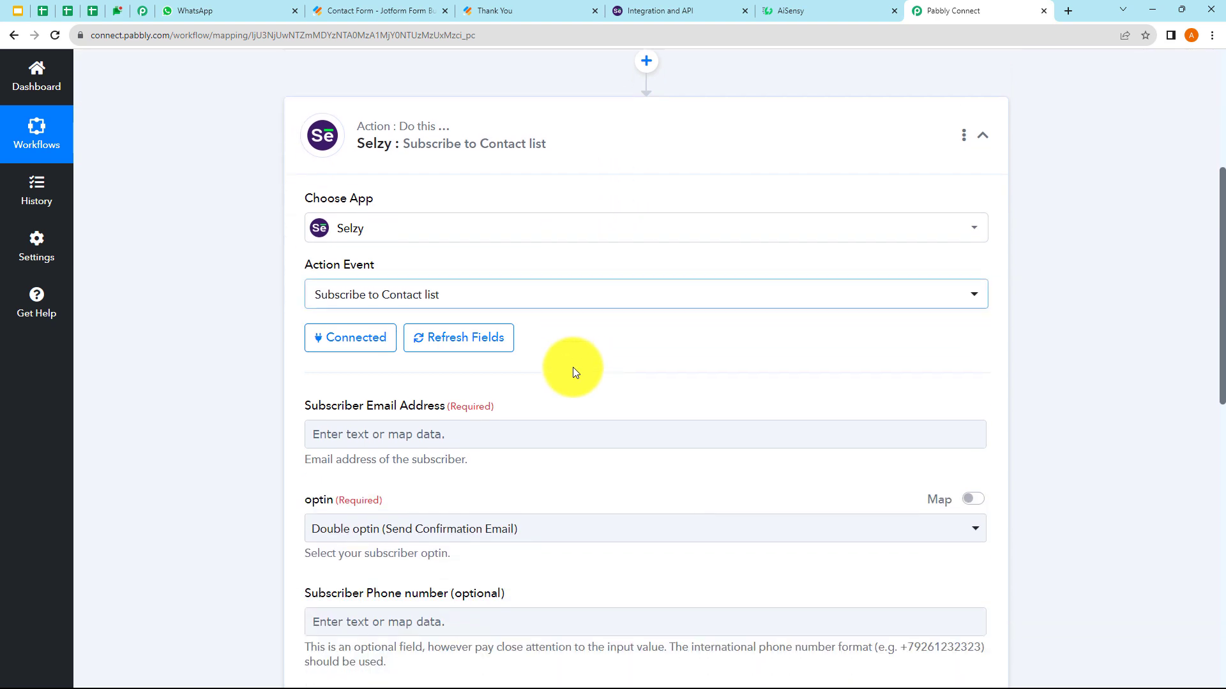
pyautogui.scroll(-1, 540, 374)
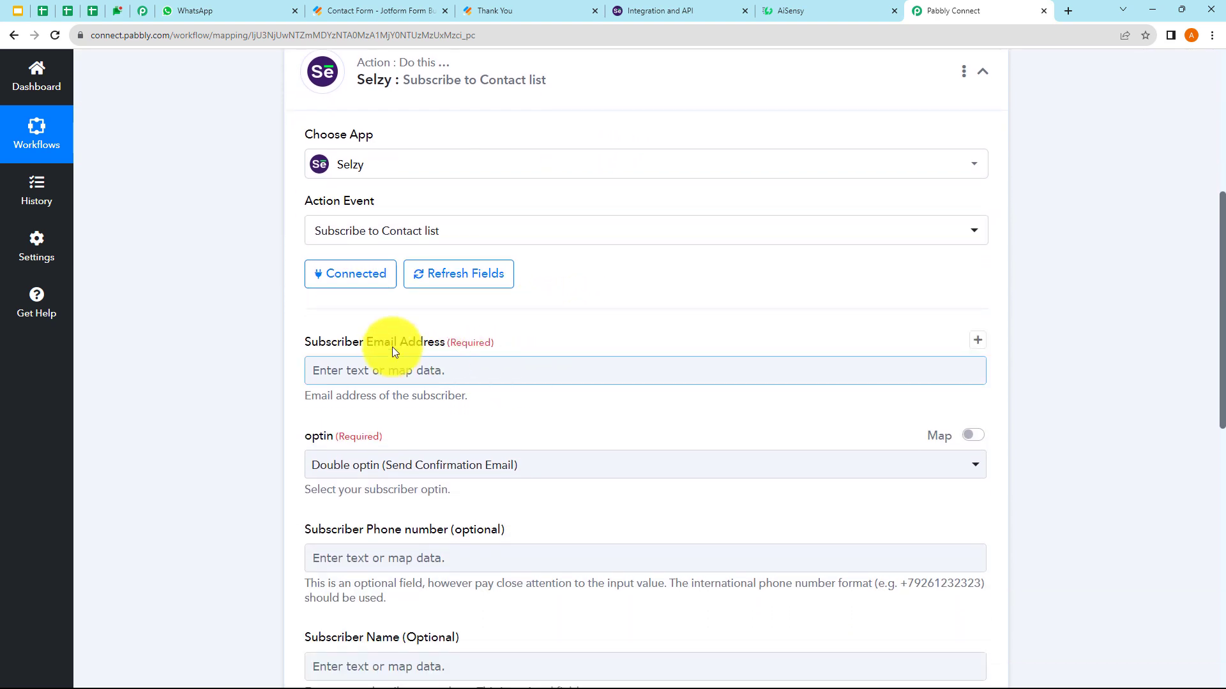
pyautogui.scroll(-2, 375, 450)
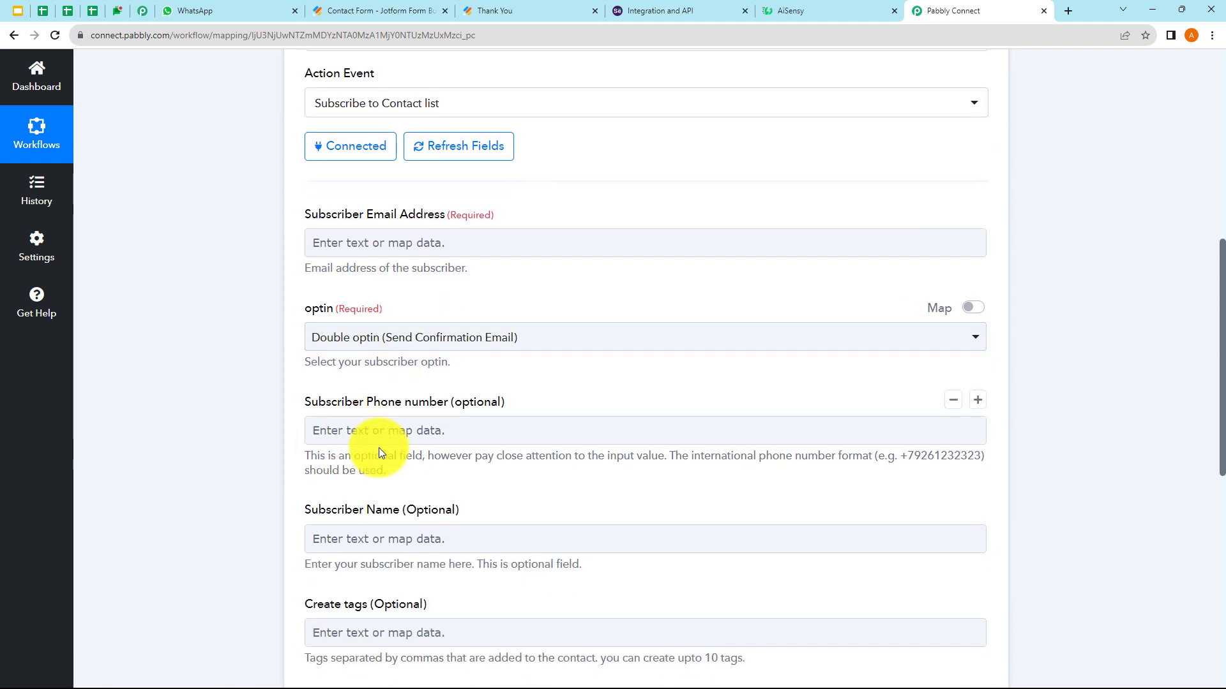
pyautogui.scroll(-1, 446, 450)
pyautogui.scroll(-2, 330, 454)
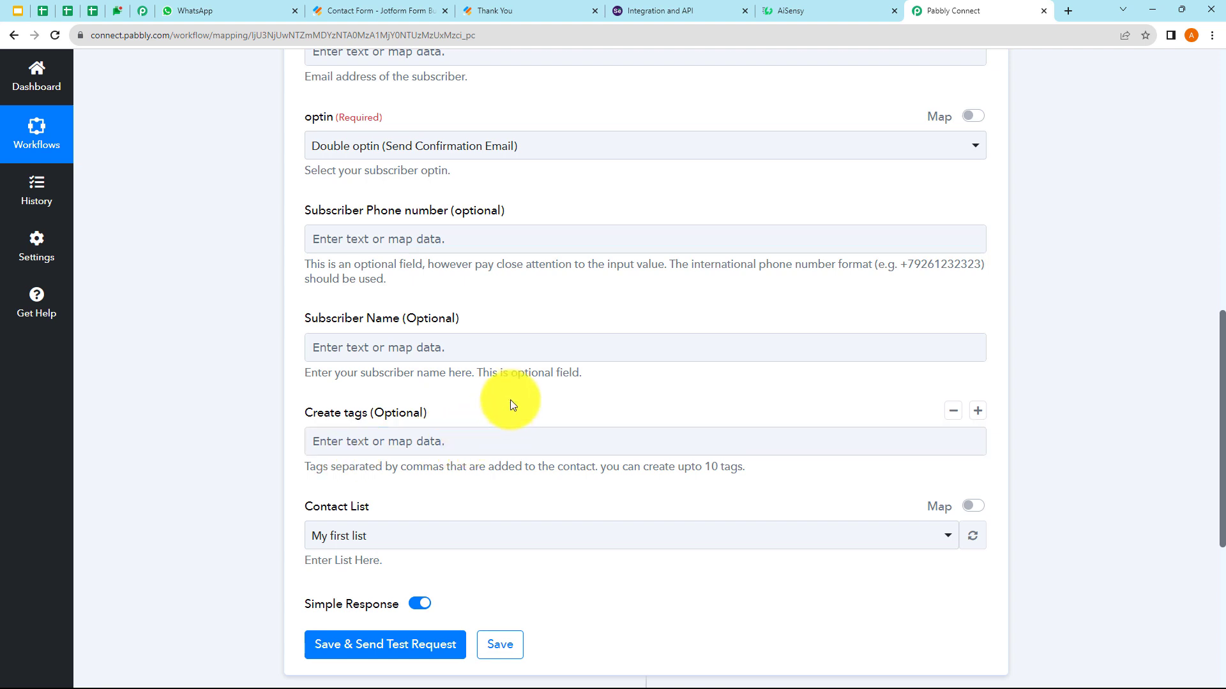
pyautogui.scroll(2, 518, 380)
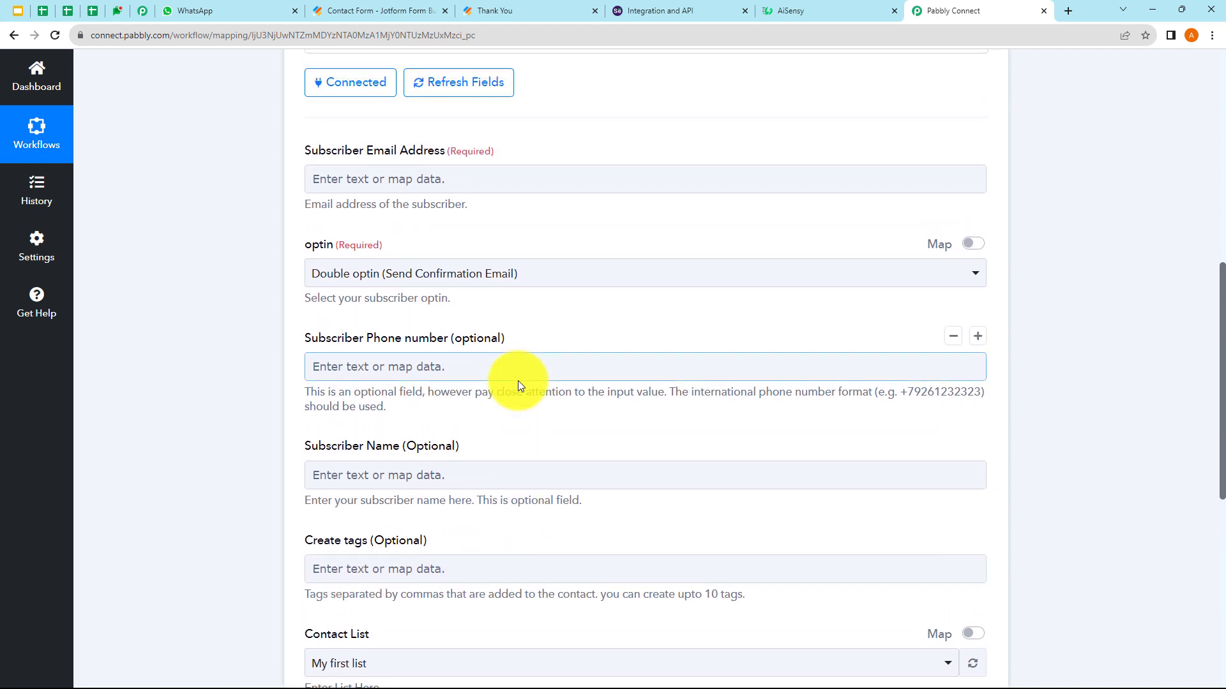
pyautogui.scroll(3, 519, 380)
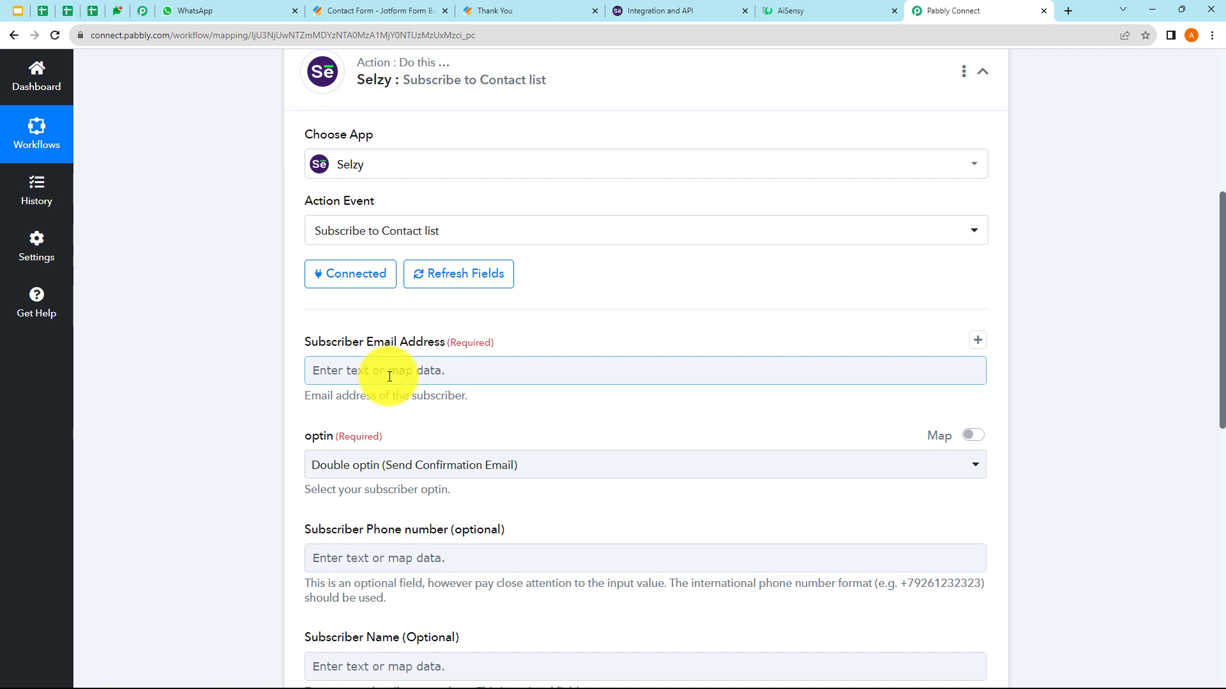
# - Map the form's Q4 Email into the subscriber email and set optin to Single optin
pyautogui.click(431, 378)
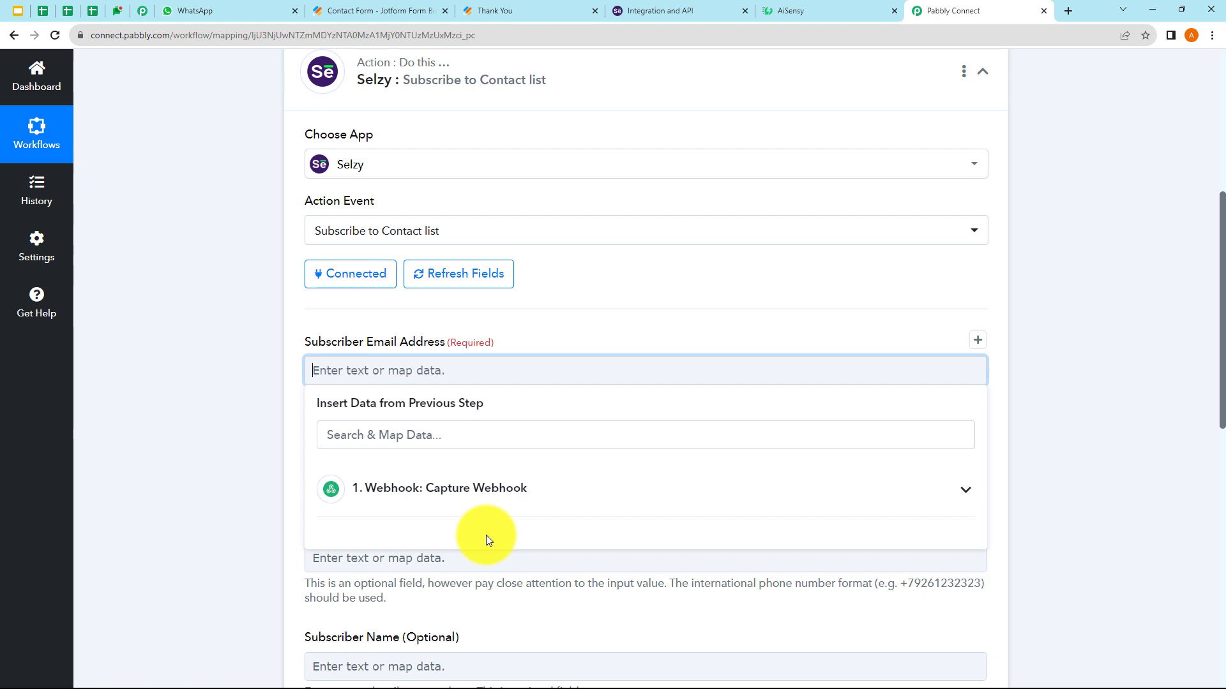
pyautogui.click(432, 508)
pyautogui.scroll(-10, 464, 615)
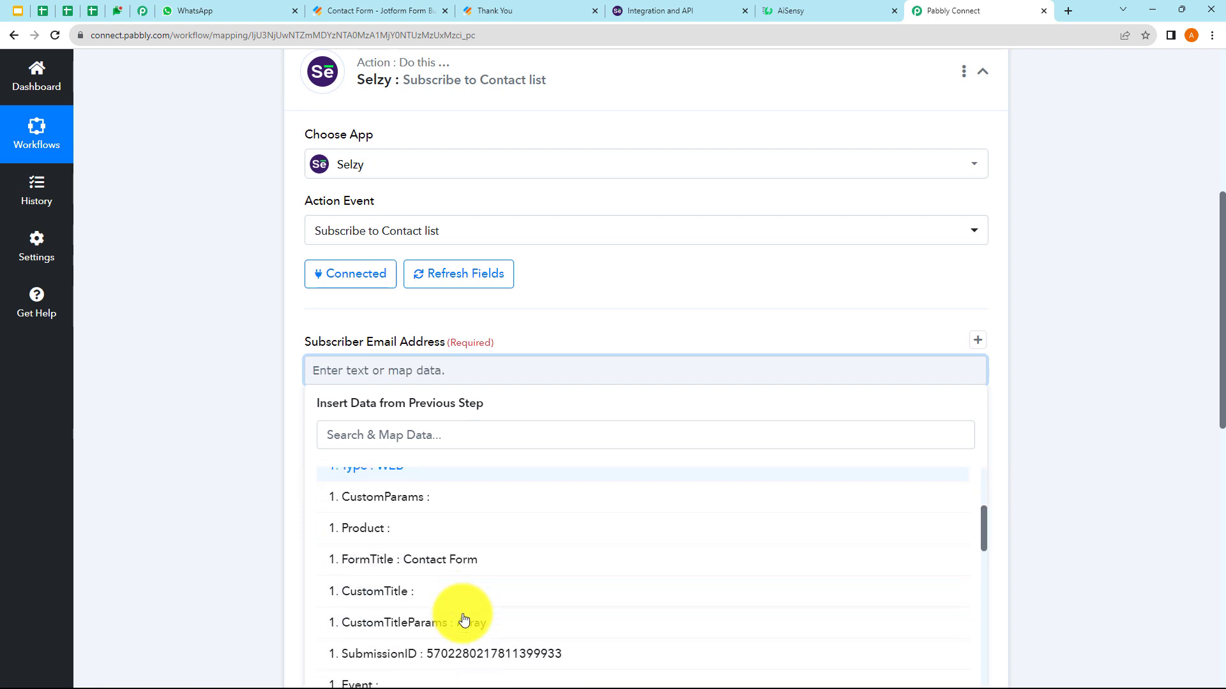
pyautogui.scroll(-3, 464, 616)
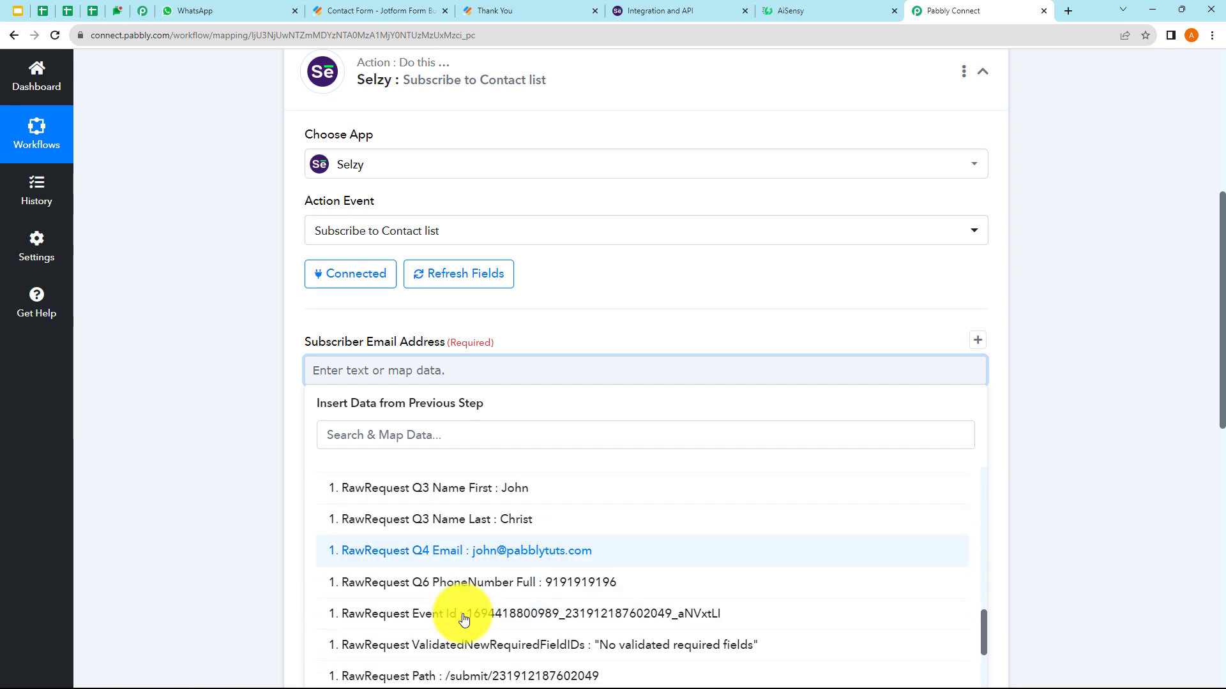
pyautogui.click(525, 560)
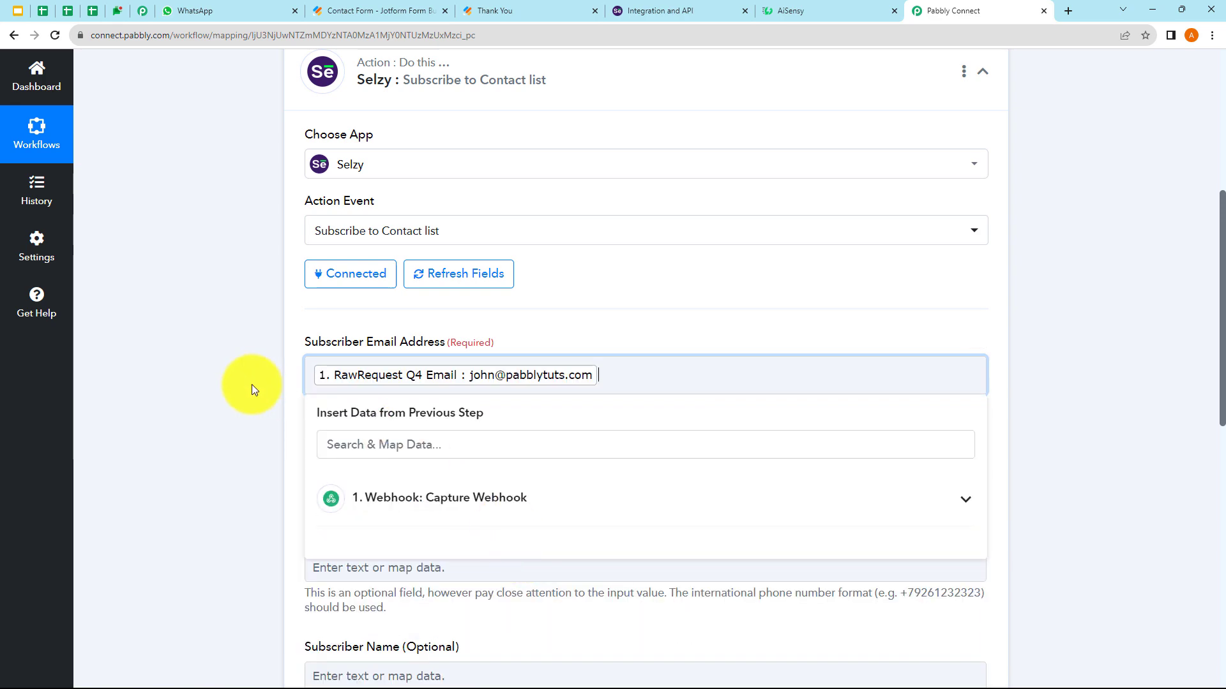
pyautogui.click(231, 378)
pyautogui.scroll(-3, 231, 377)
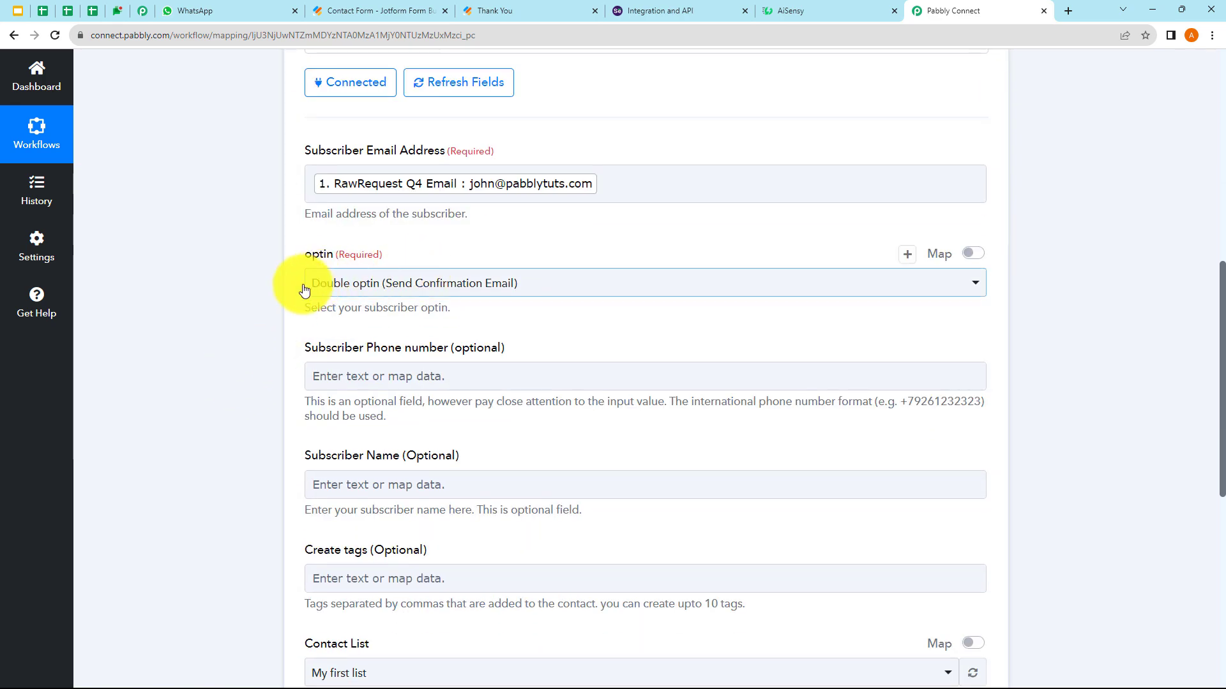
pyautogui.click(349, 288)
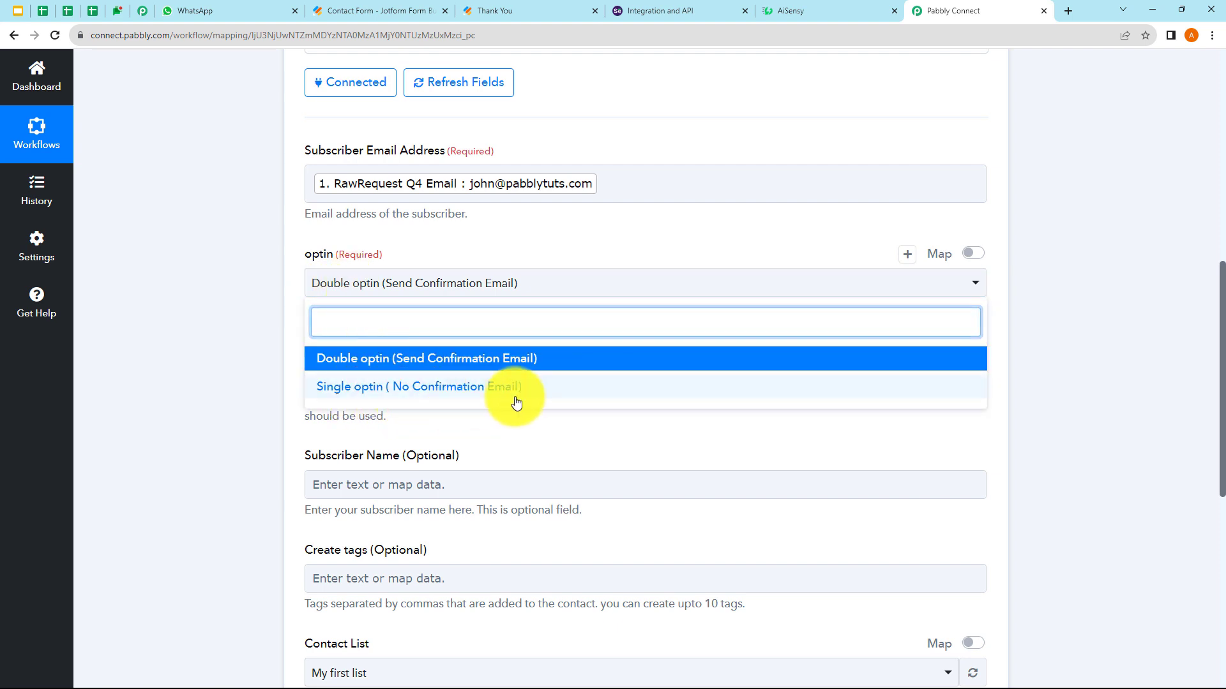
pyautogui.click(450, 392)
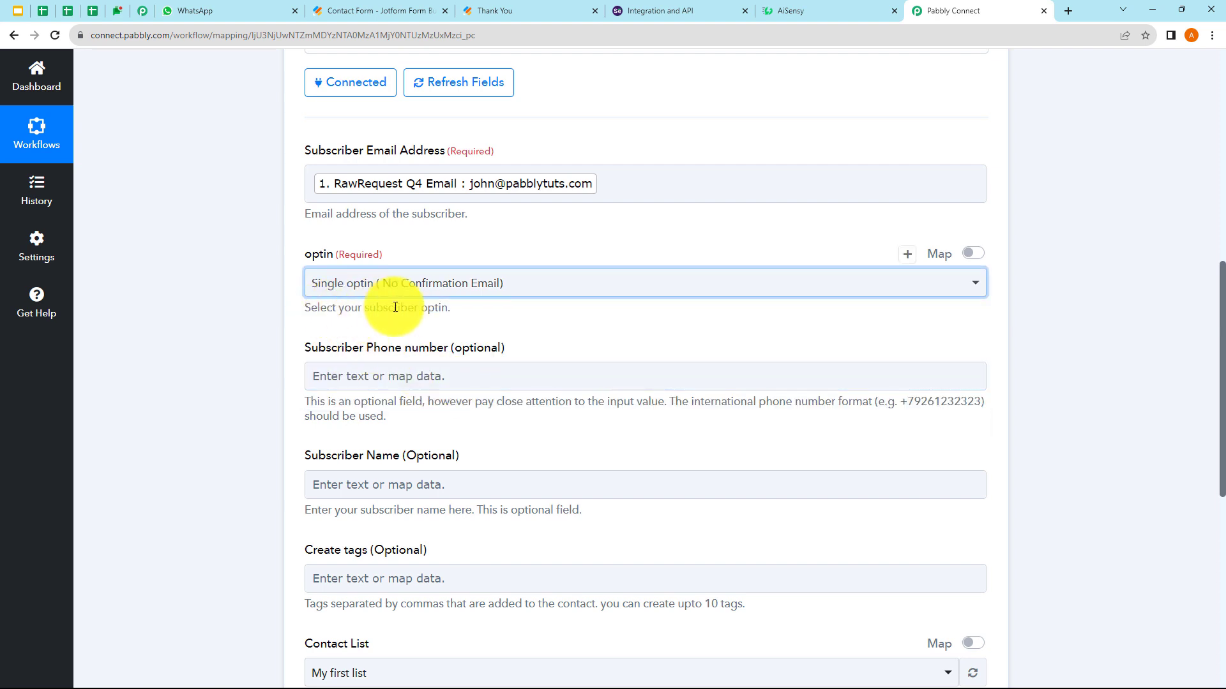
# - Map the form's Q6 PhoneNumber Full into the subscriber phone field
pyautogui.click(409, 377)
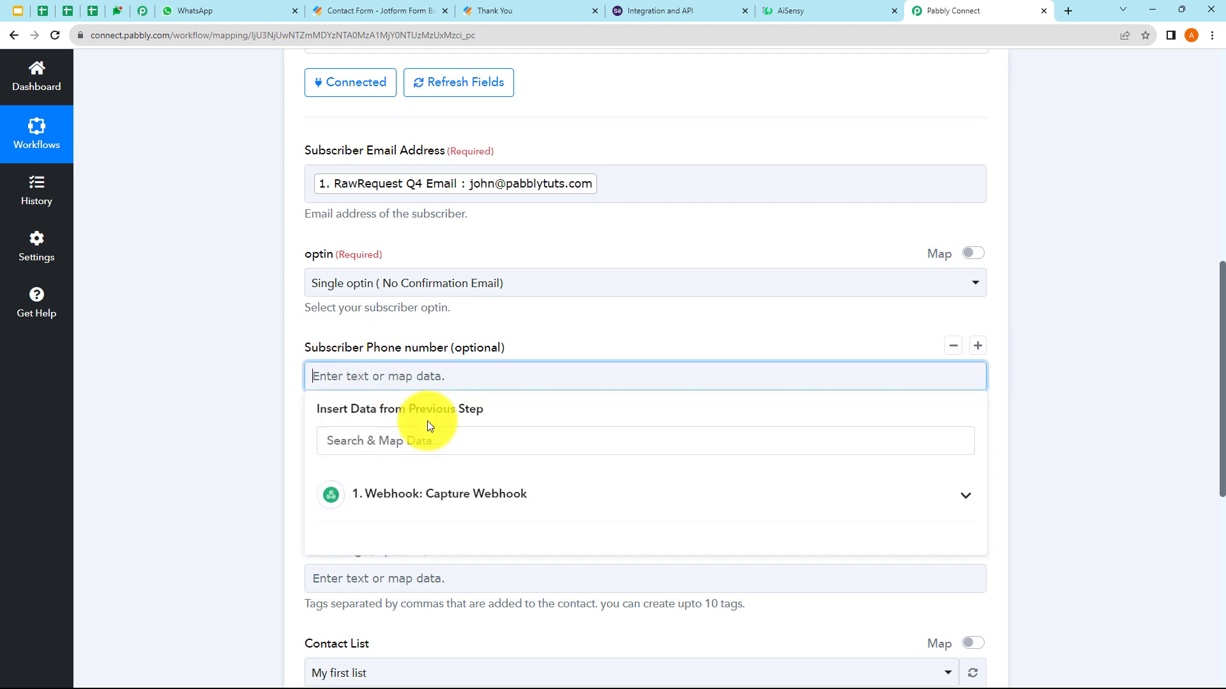
pyautogui.click(408, 504)
pyautogui.scroll(-10, 471, 616)
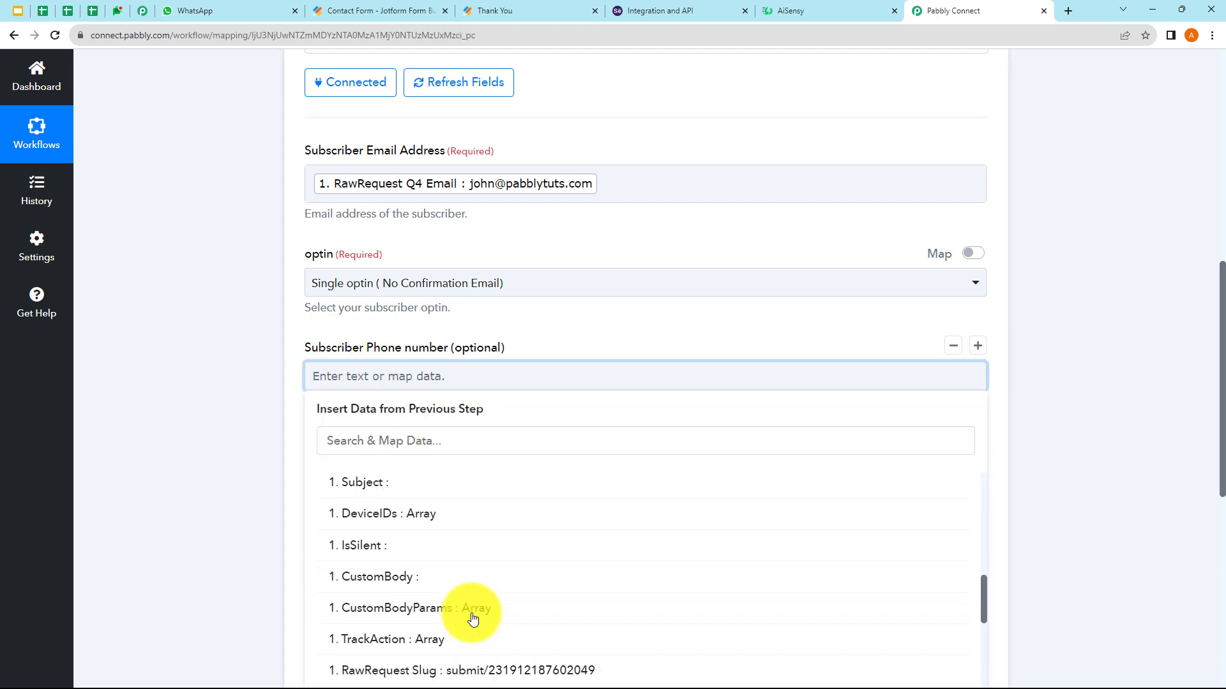
pyautogui.scroll(-2, 472, 619)
pyautogui.click(511, 583)
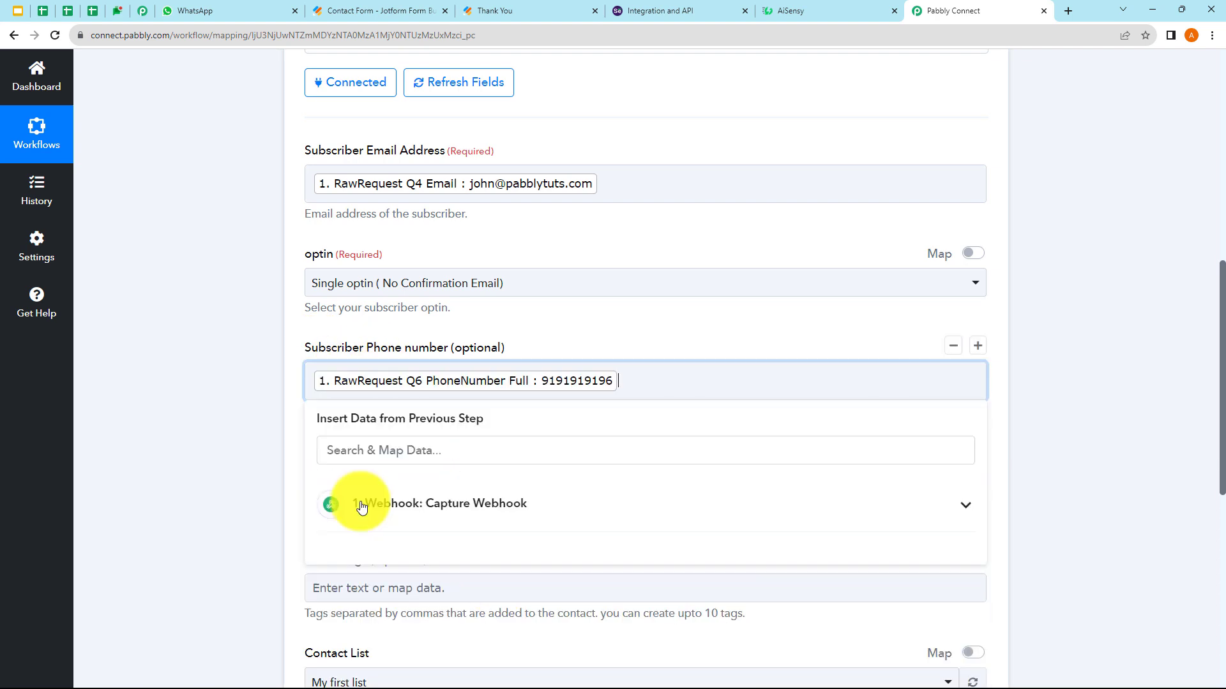
pyautogui.click(278, 440)
# - Fill Subscriber Name with the form's Q3 Name First followed by Name Last
pyautogui.scroll(-2, 278, 440)
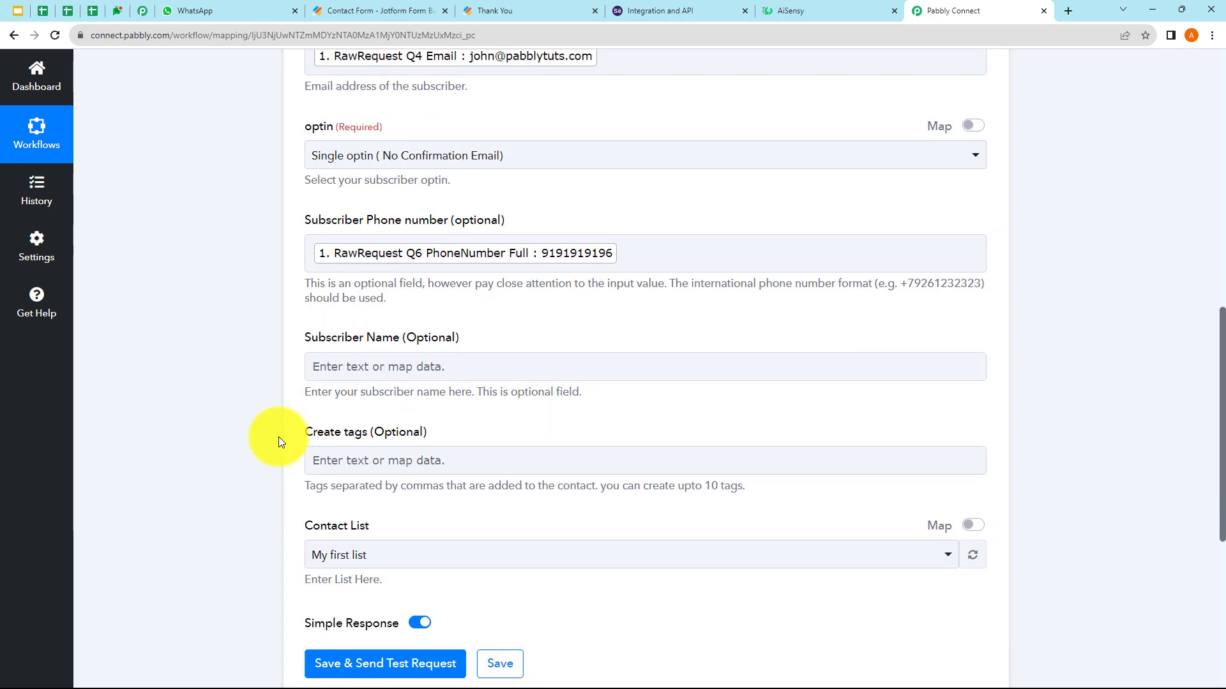
pyautogui.click(406, 366)
pyautogui.click(462, 483)
pyautogui.scroll(-6, 472, 581)
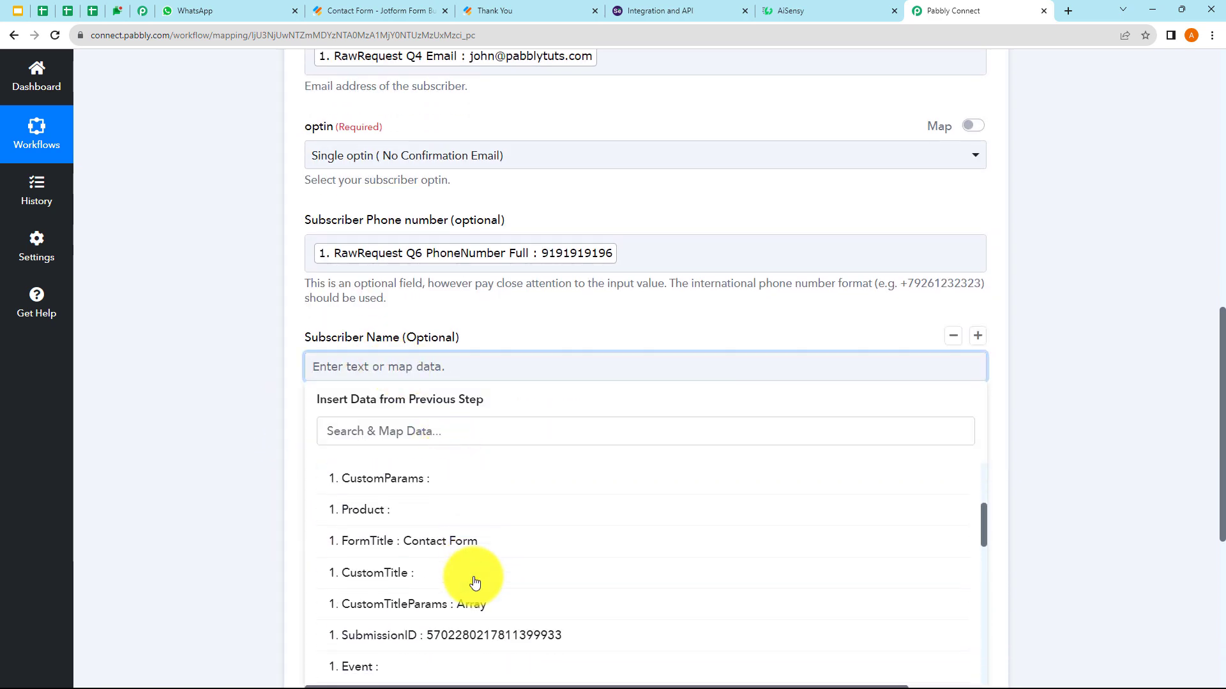
pyautogui.scroll(-5, 475, 582)
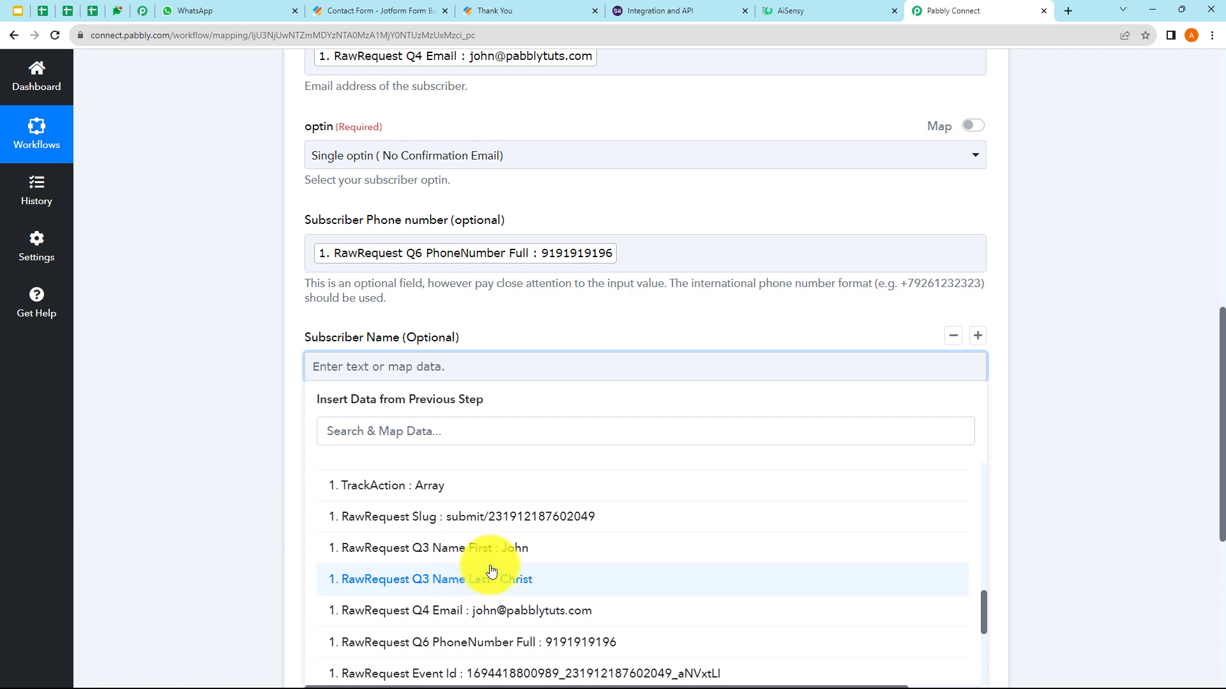
pyautogui.click(489, 570)
pyautogui.click(403, 497)
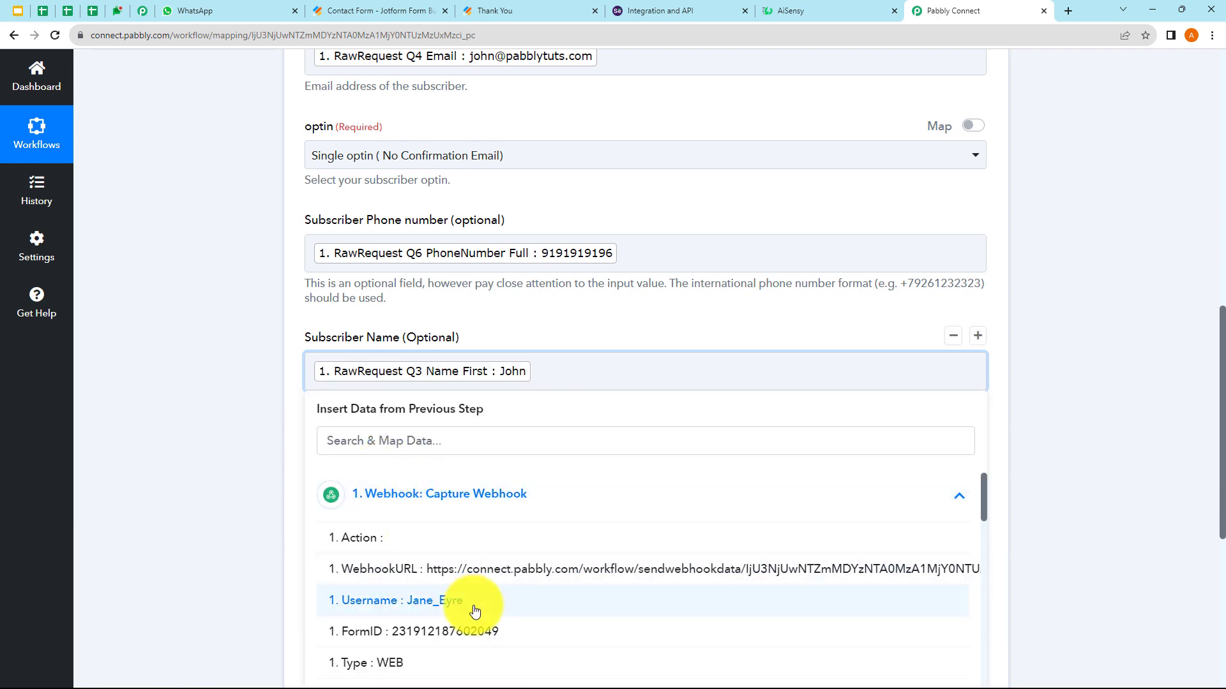
pyautogui.scroll(-3, 474, 612)
pyautogui.scroll(-10, 474, 611)
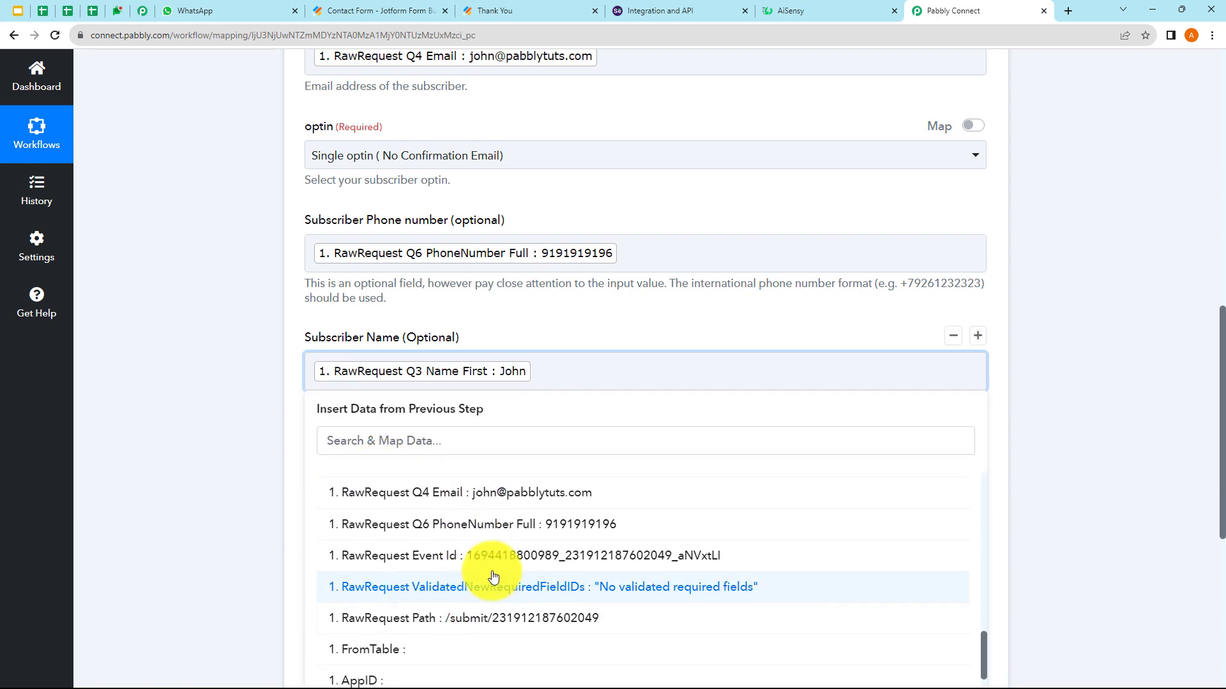
pyautogui.scroll(3, 502, 564)
pyautogui.click(503, 589)
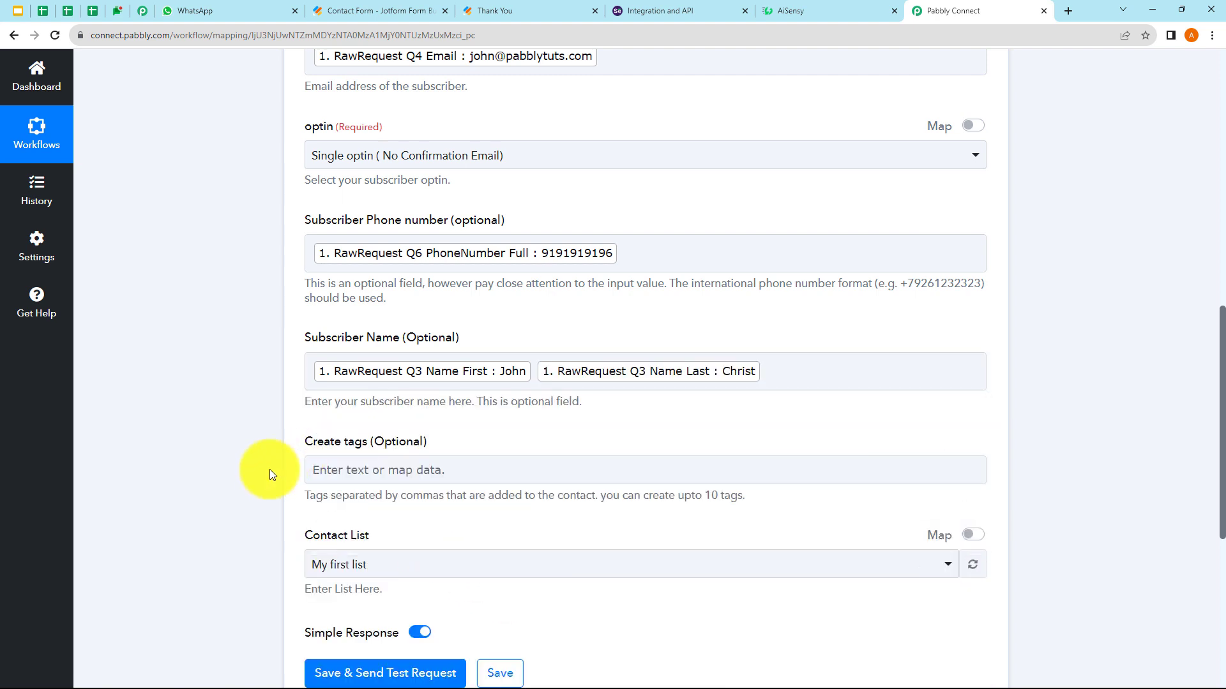
# - Keep My first list as the target contact list
pyautogui.scroll(-2, 270, 465)
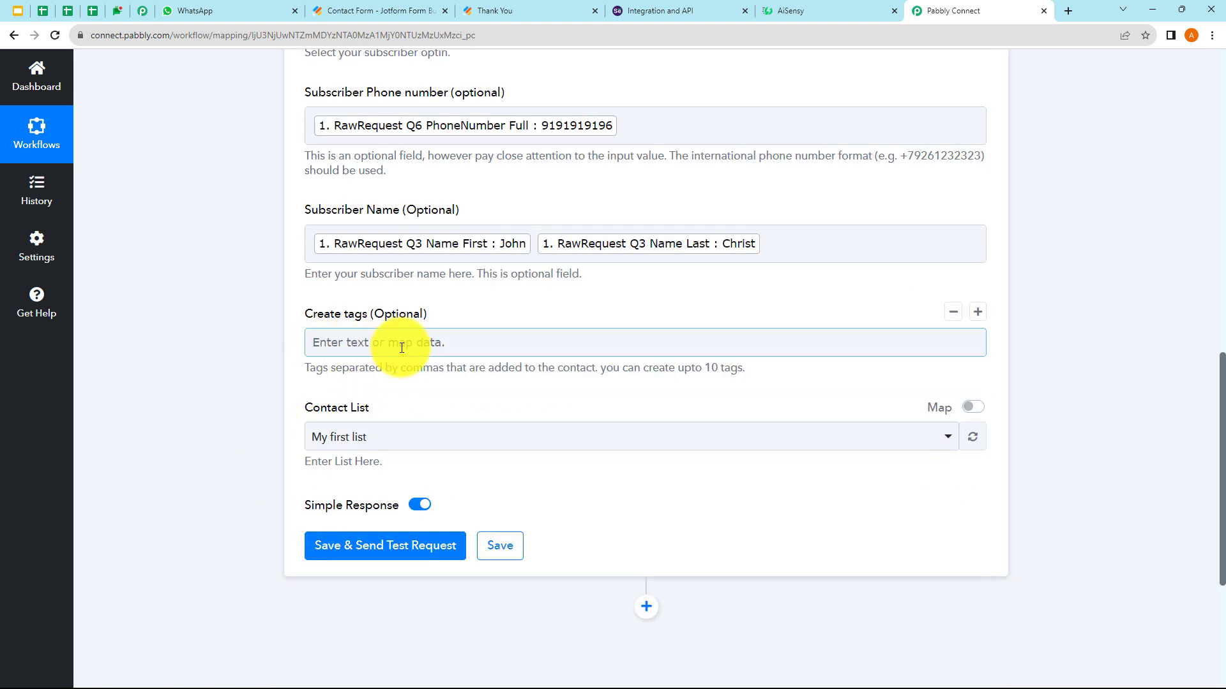
pyautogui.click(413, 444)
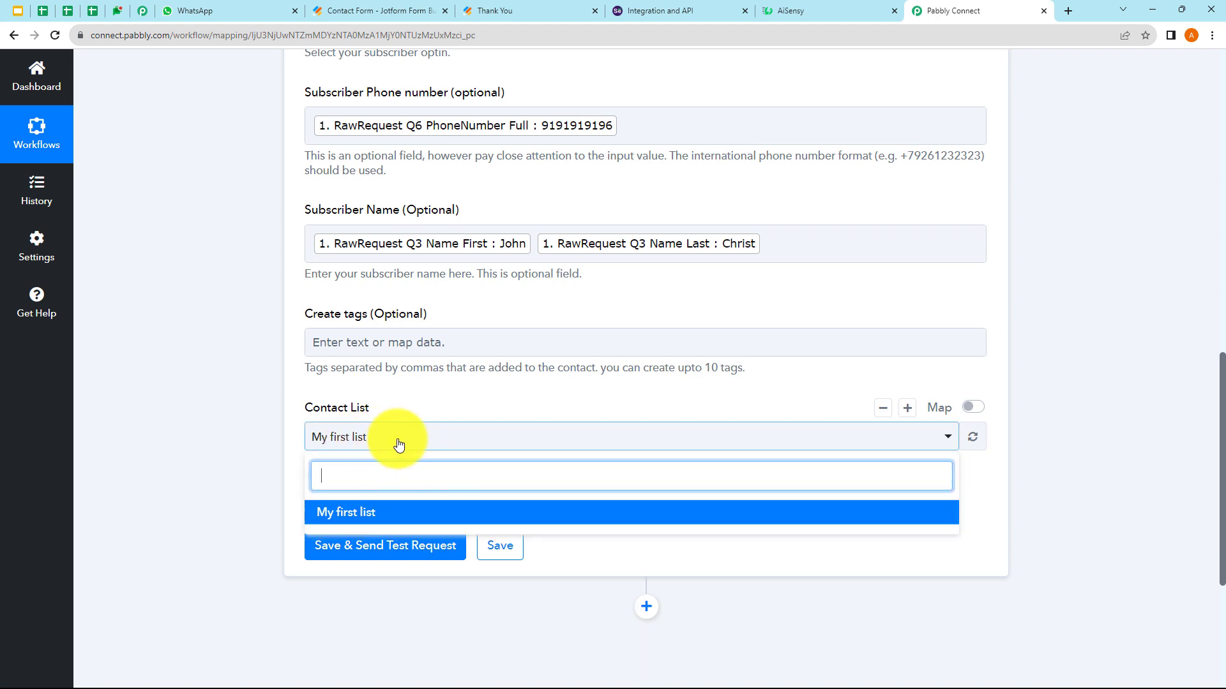
pyautogui.click(398, 444)
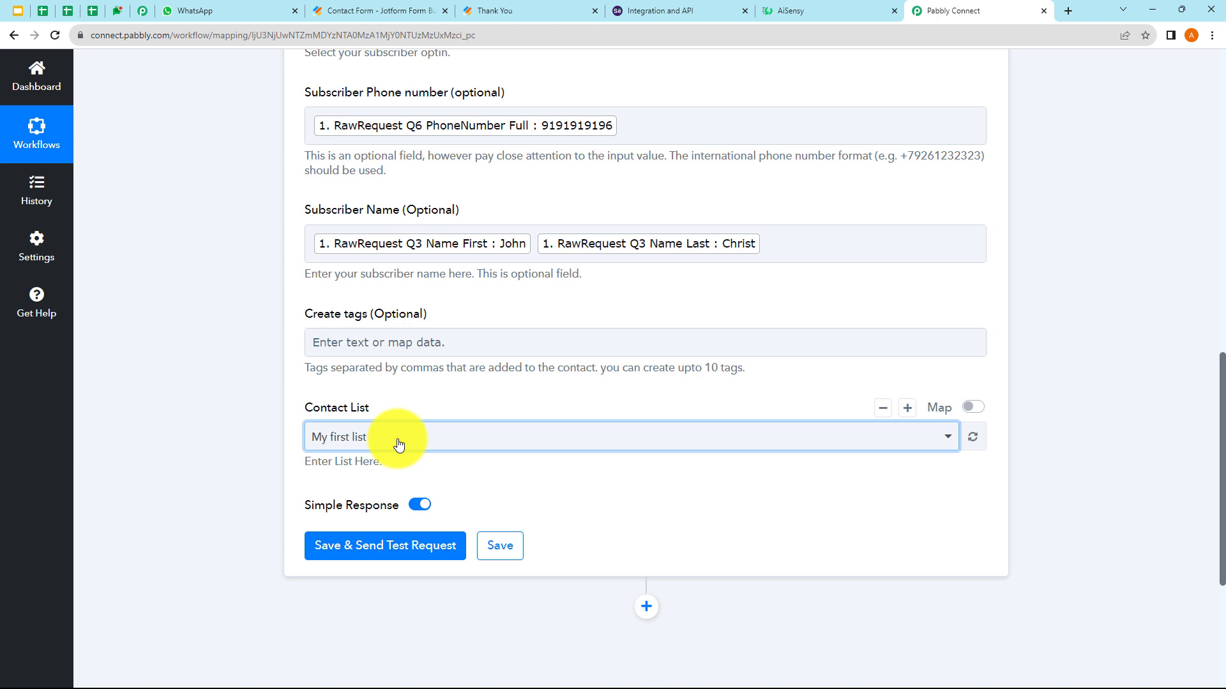
pyautogui.scroll(2, 457, 350)
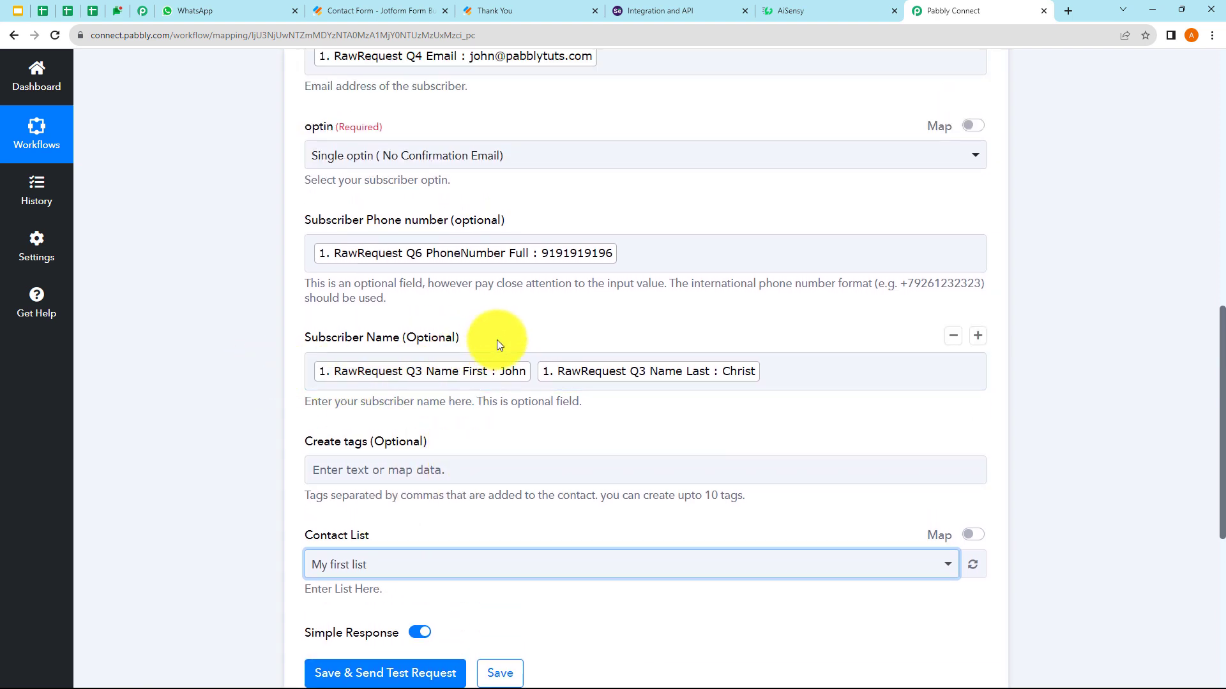
pyautogui.scroll(2, 558, 340)
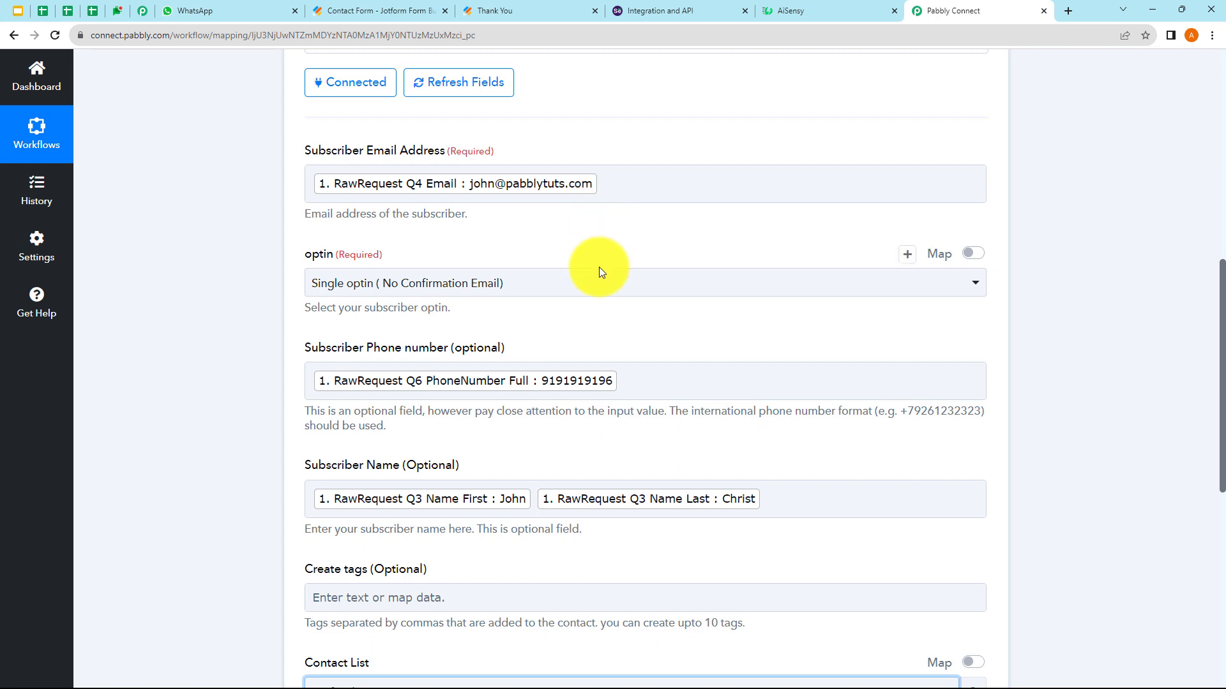
pyautogui.scroll(-2, 543, 392)
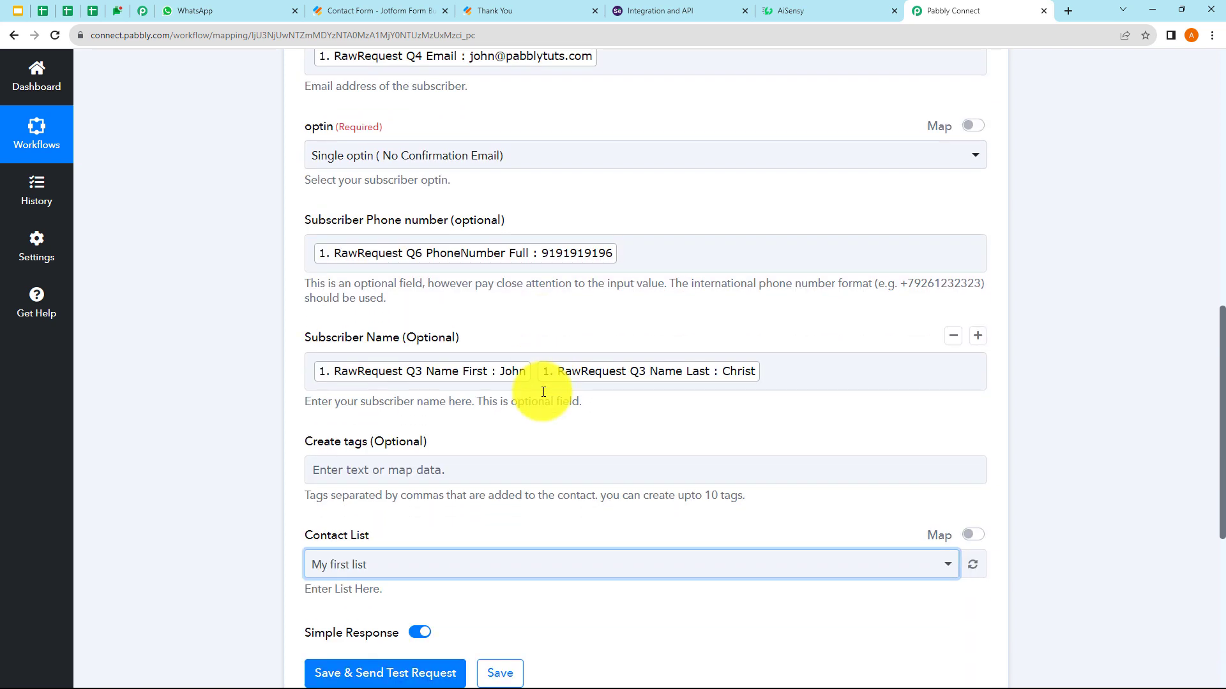
pyautogui.scroll(-2, 487, 396)
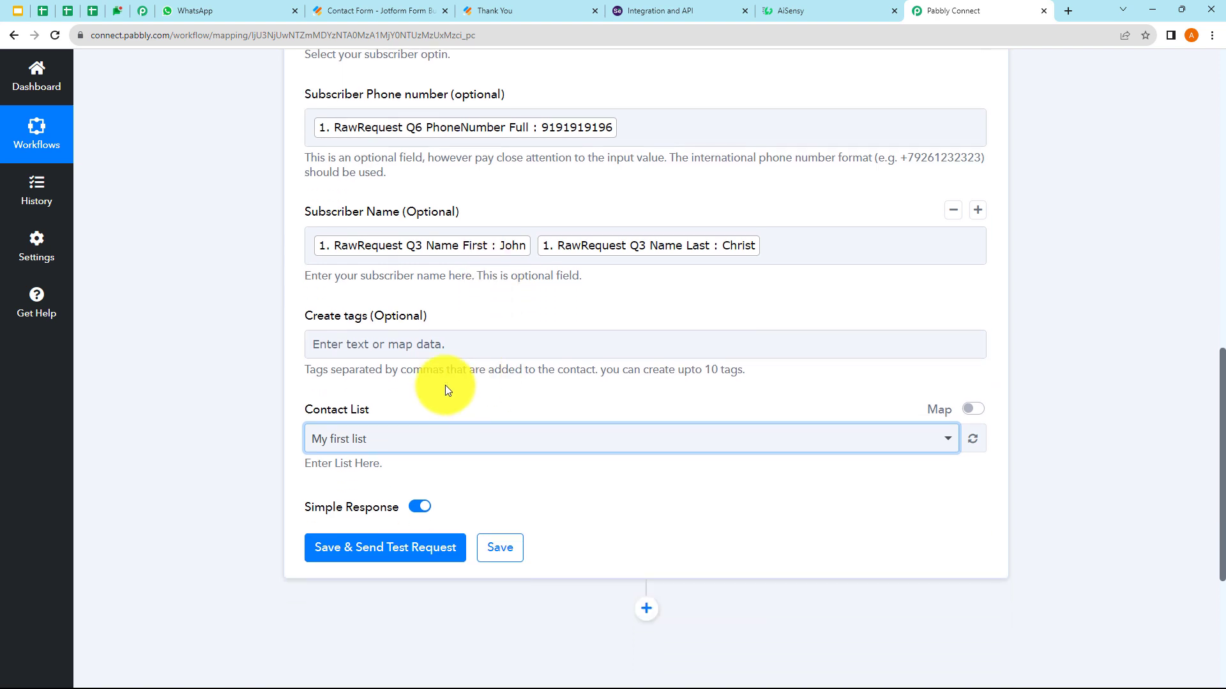
pyautogui.click(367, 346)
pyautogui.write('test')
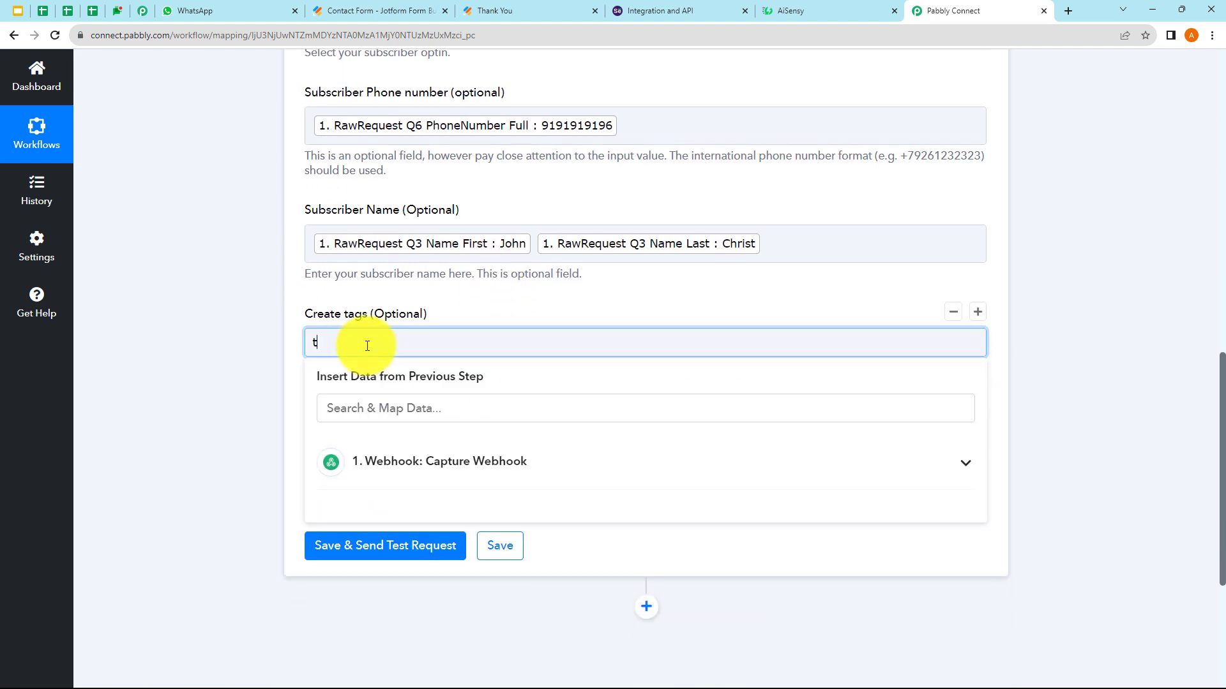
pyautogui.click(223, 381)
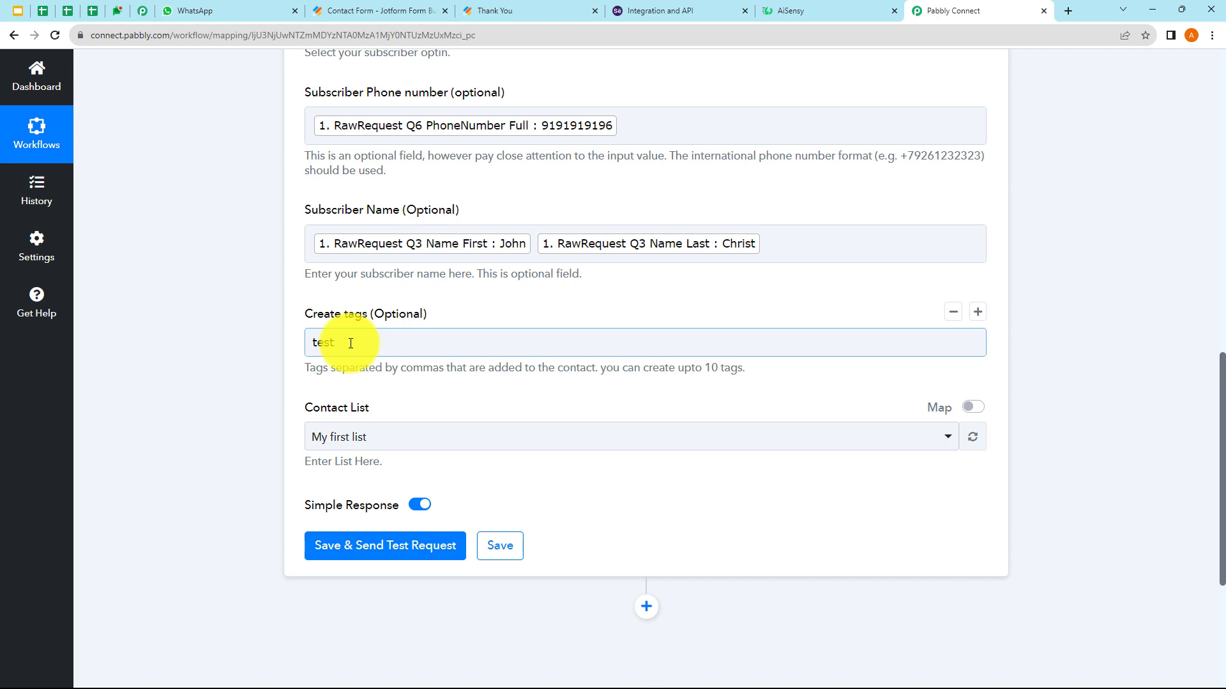
pyautogui.moveTo(350, 343); pyautogui.dragTo(309, 352)
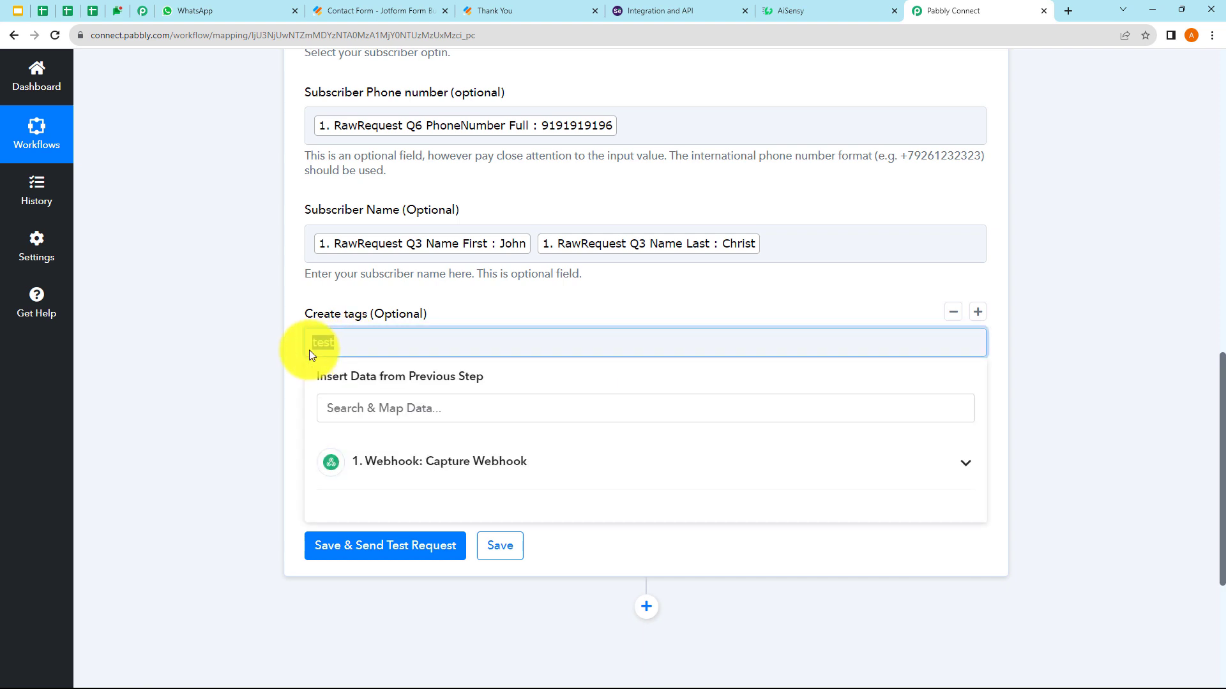
pyautogui.press('BackSpace')
pyautogui.click(232, 367)
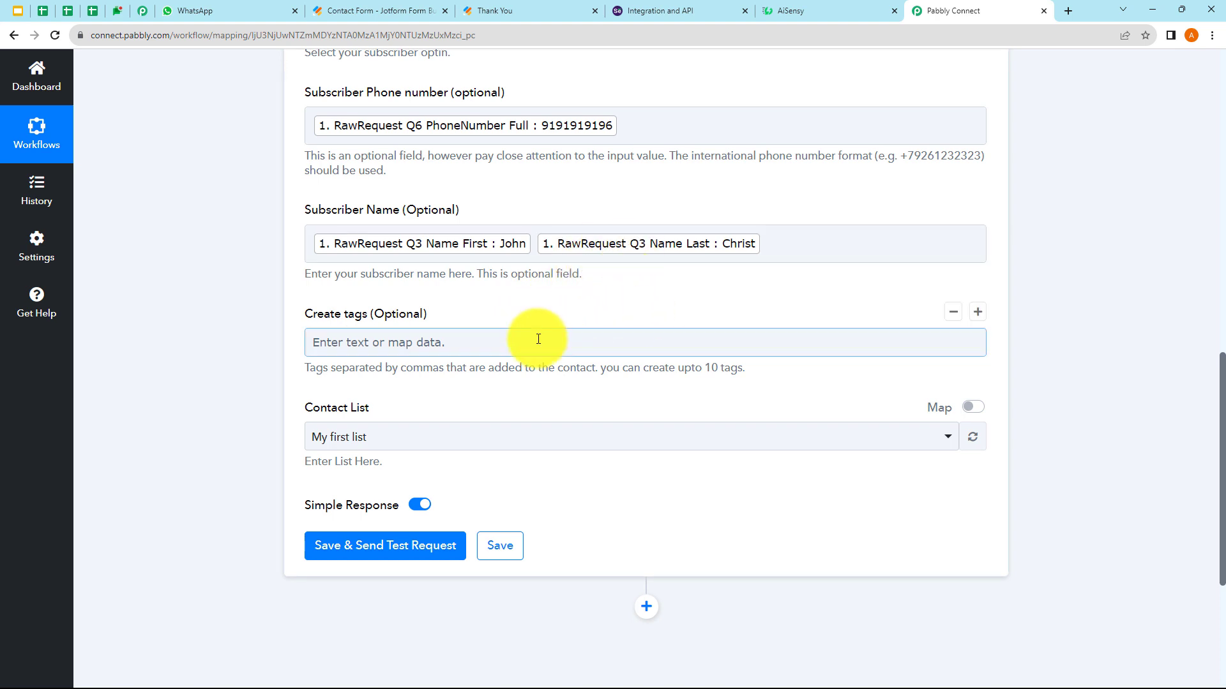
pyautogui.scroll(-2, 537, 336)
# - Save and test the Selzy step, confirming it returns Result Person Id 40, then switch to Selzy
pyautogui.click(397, 423)
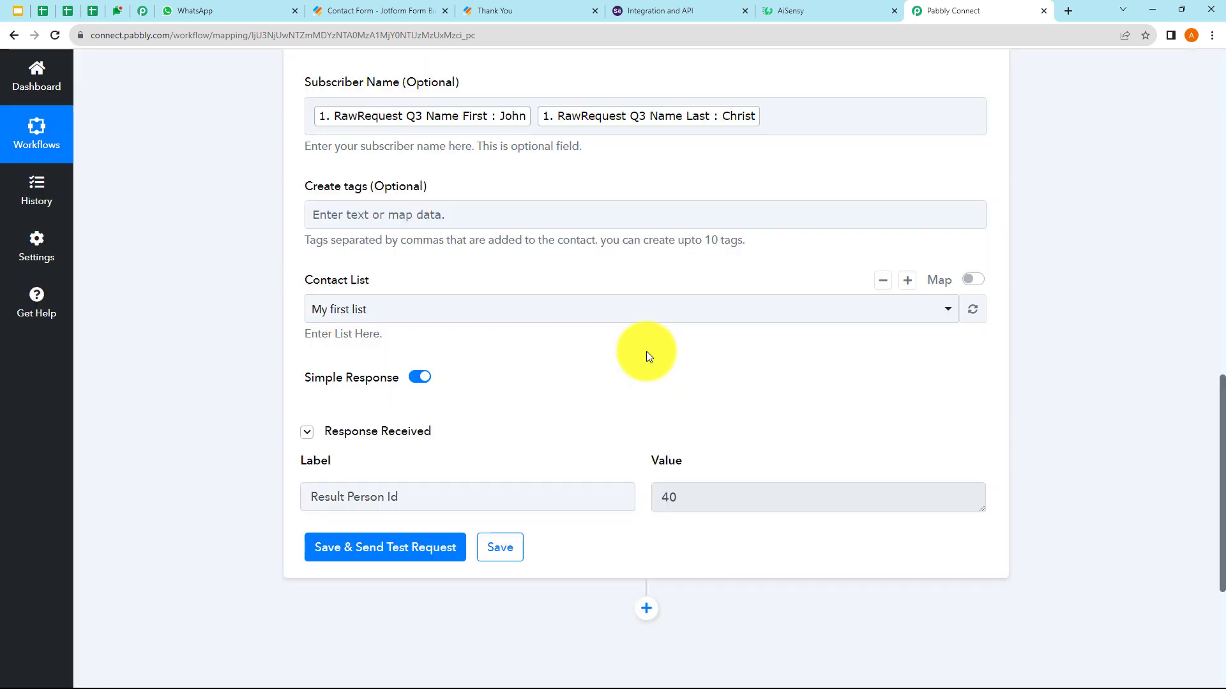
pyautogui.scroll(-2, 646, 351)
pyautogui.doubleClick(670, 370)
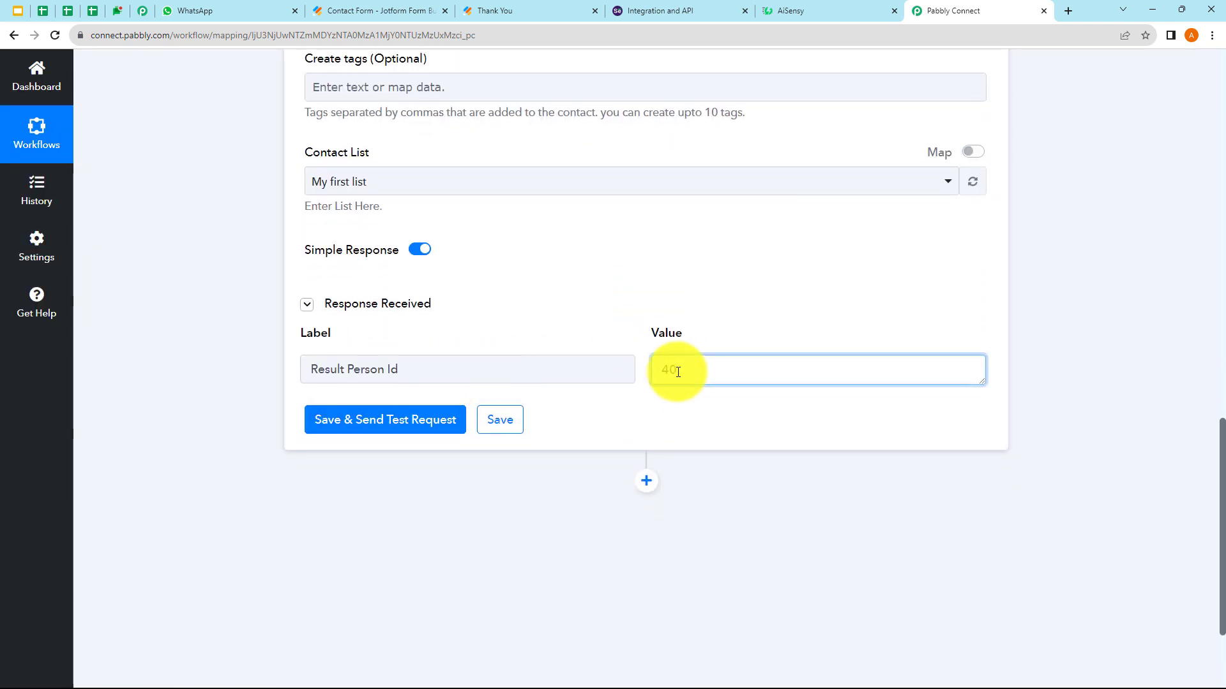
pyautogui.click(733, 314)
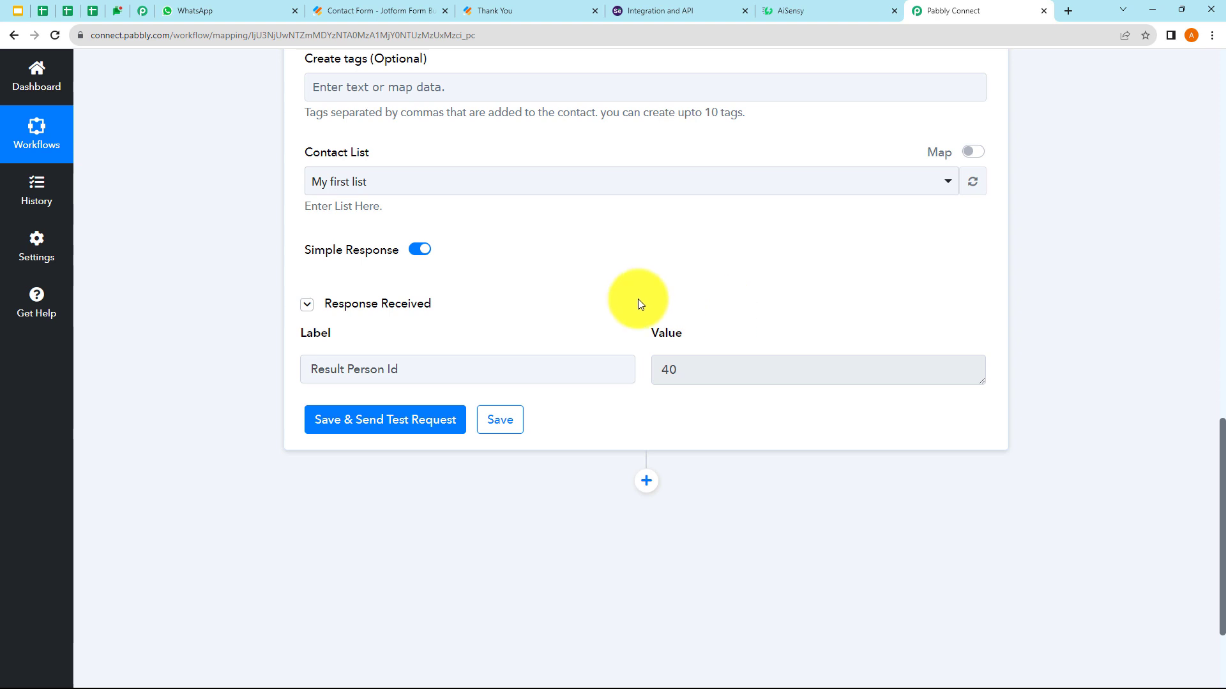
pyautogui.click(650, 8)
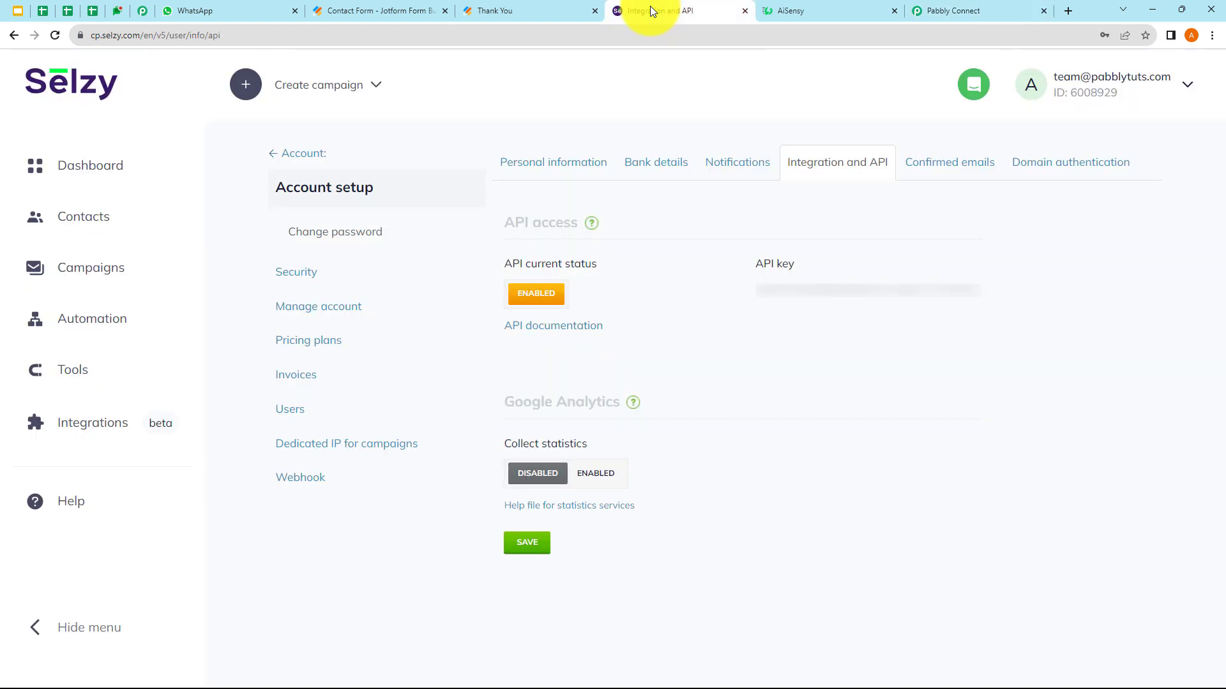
# - Confirm the test subscriber appears in Selzy's All contacts under My first list, then return to Pabbly
pyautogui.click(86, 228)
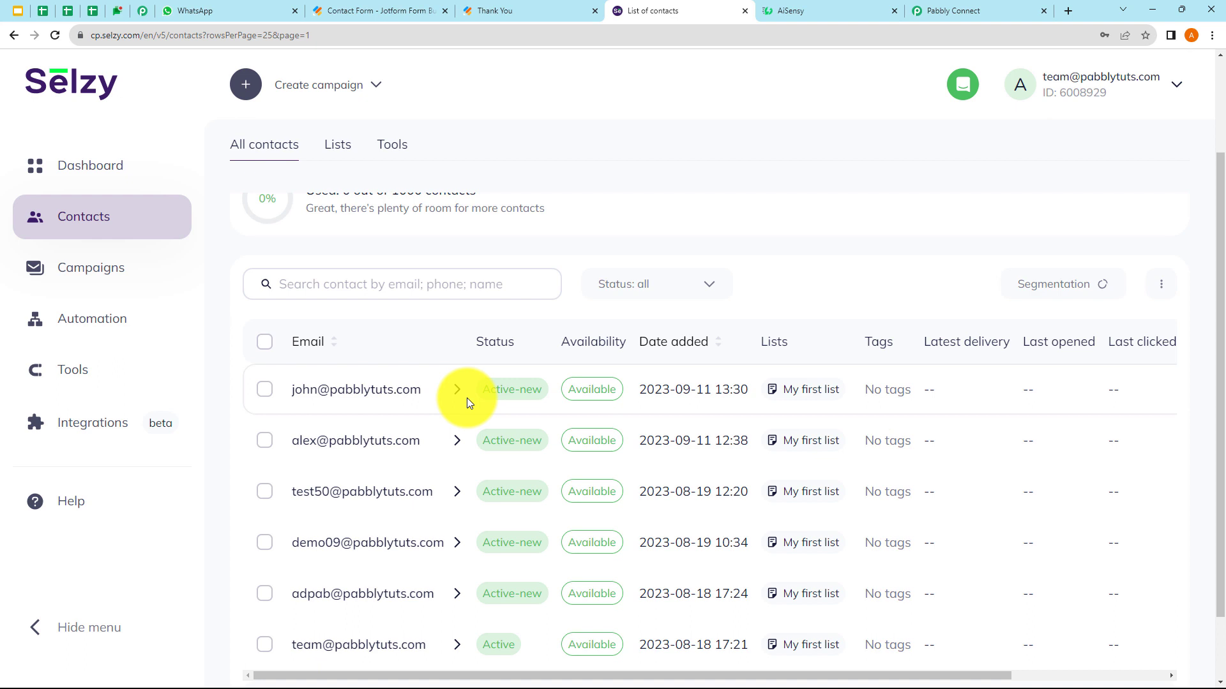
pyautogui.click(948, 11)
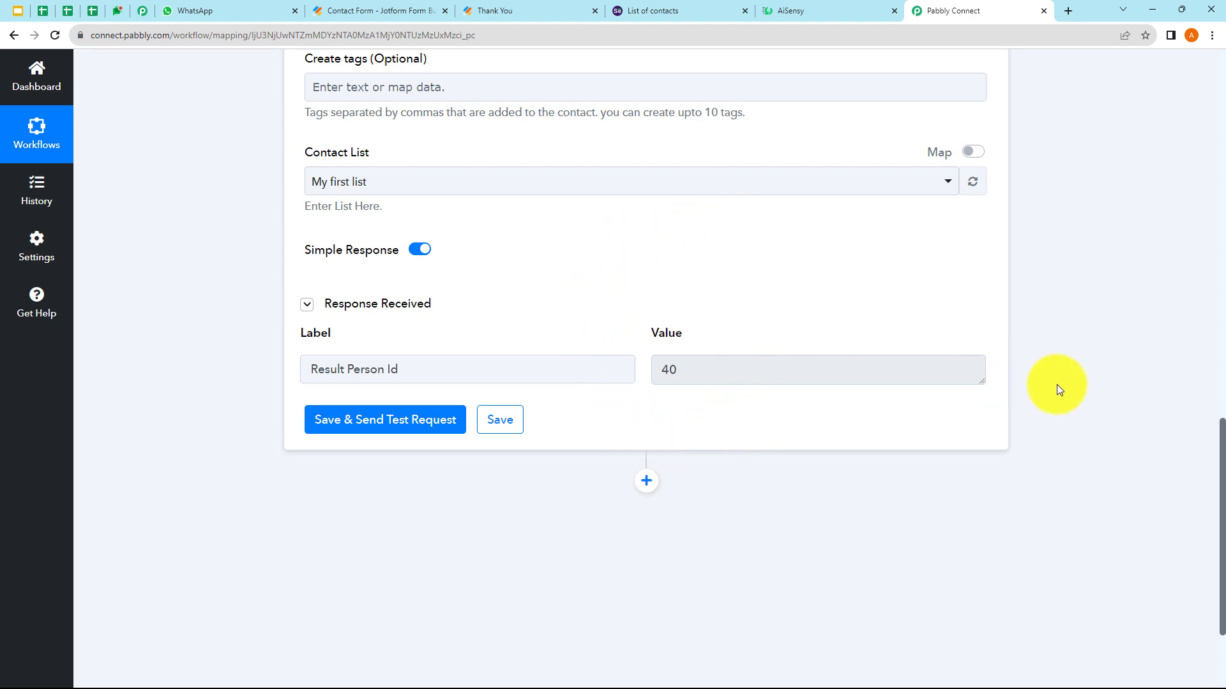
# - Collapse the Selzy Subscribe to Contact list step and scroll up to view the whole workflow
pyautogui.scroll(5, 1065, 384)
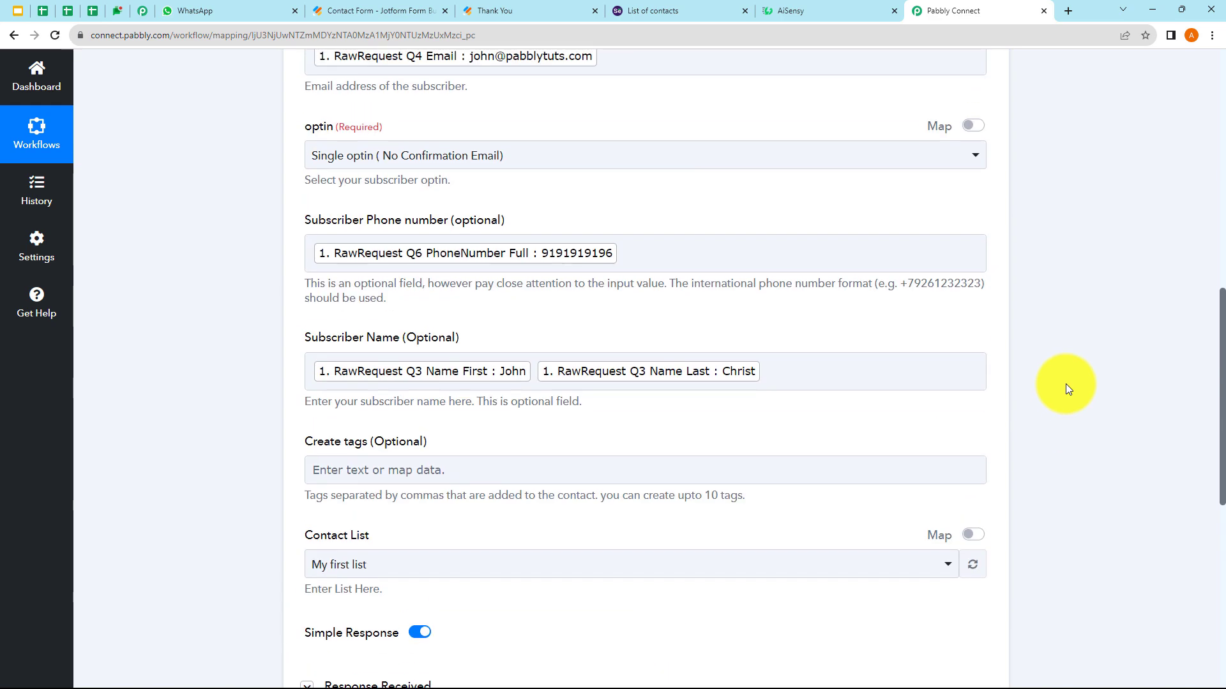
pyautogui.scroll(8, 1066, 384)
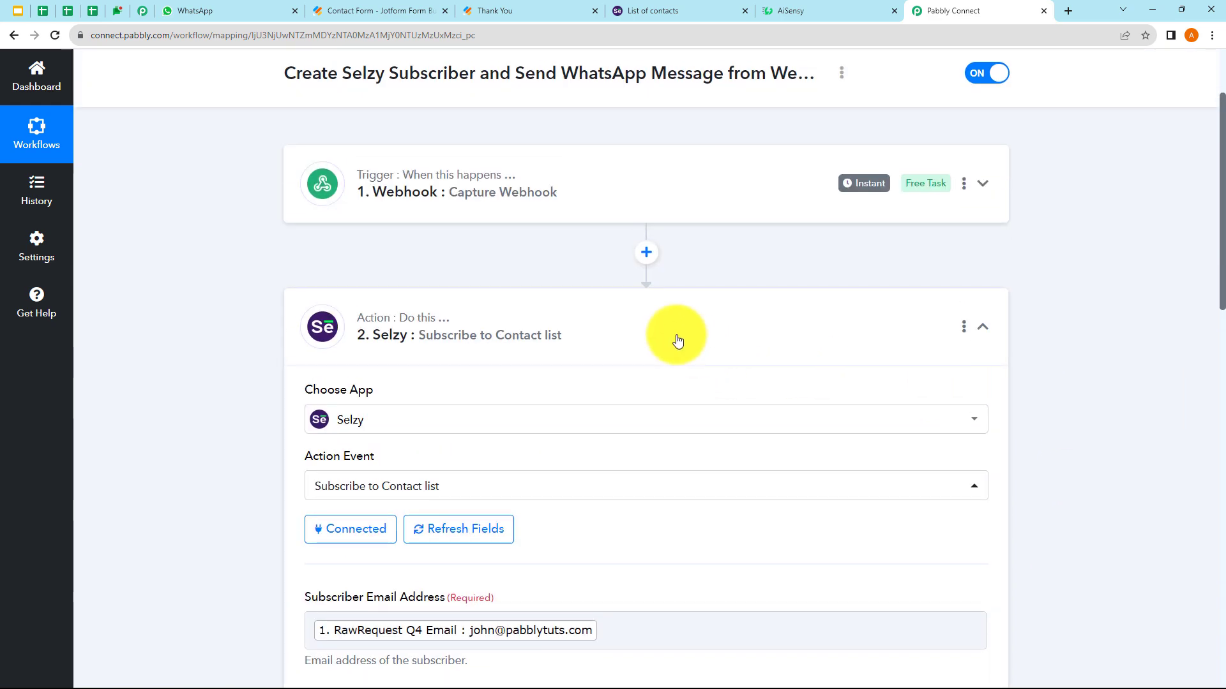
pyautogui.click(678, 341)
pyautogui.scroll(1, 678, 340)
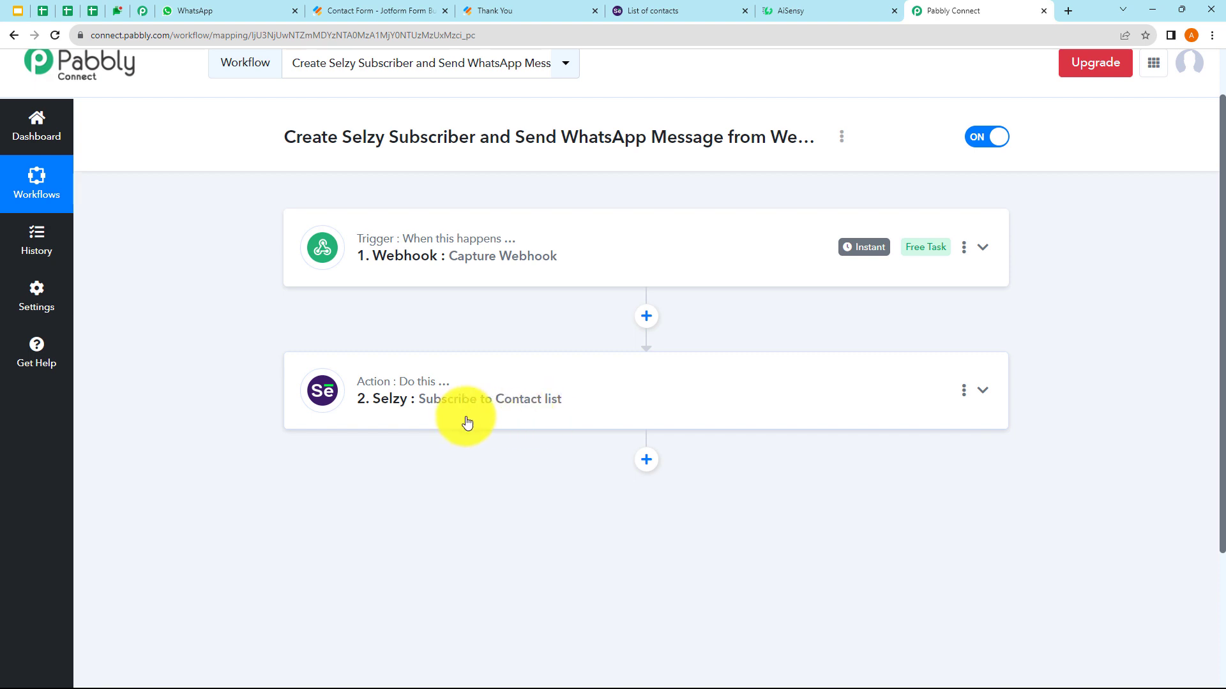
# - Add a WhatsApp by AiSensy action after Selzy with the Send Template Message event
pyautogui.click(646, 460)
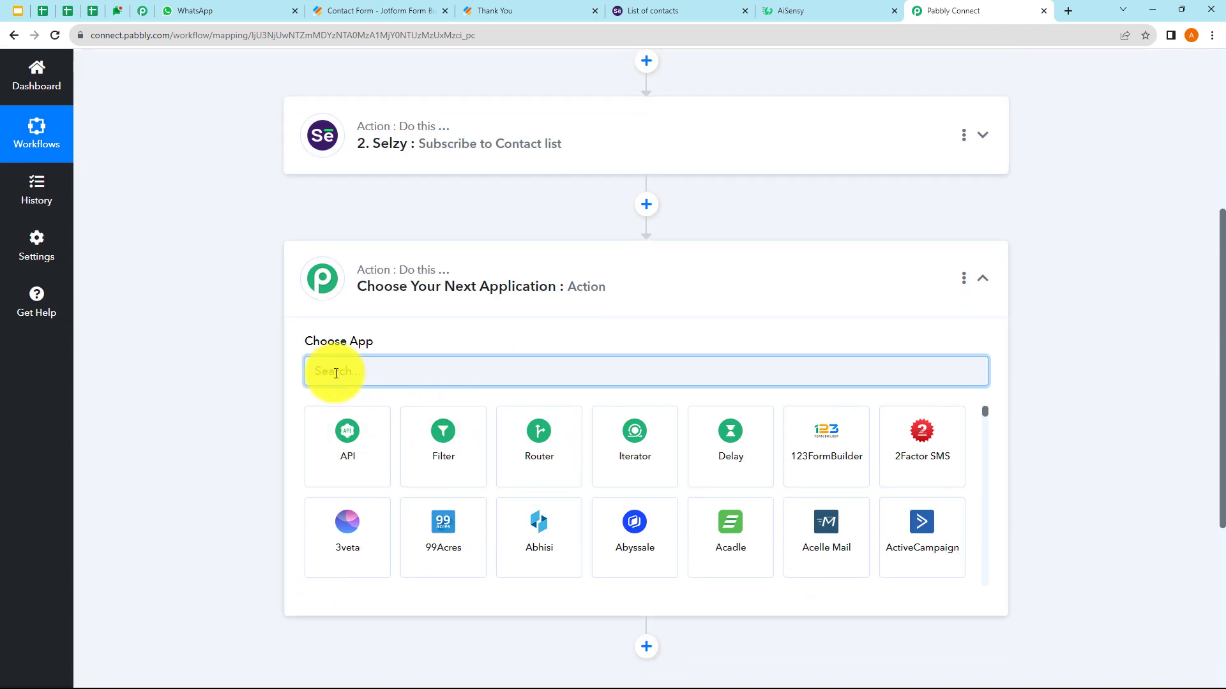
pyautogui.write('Ai')
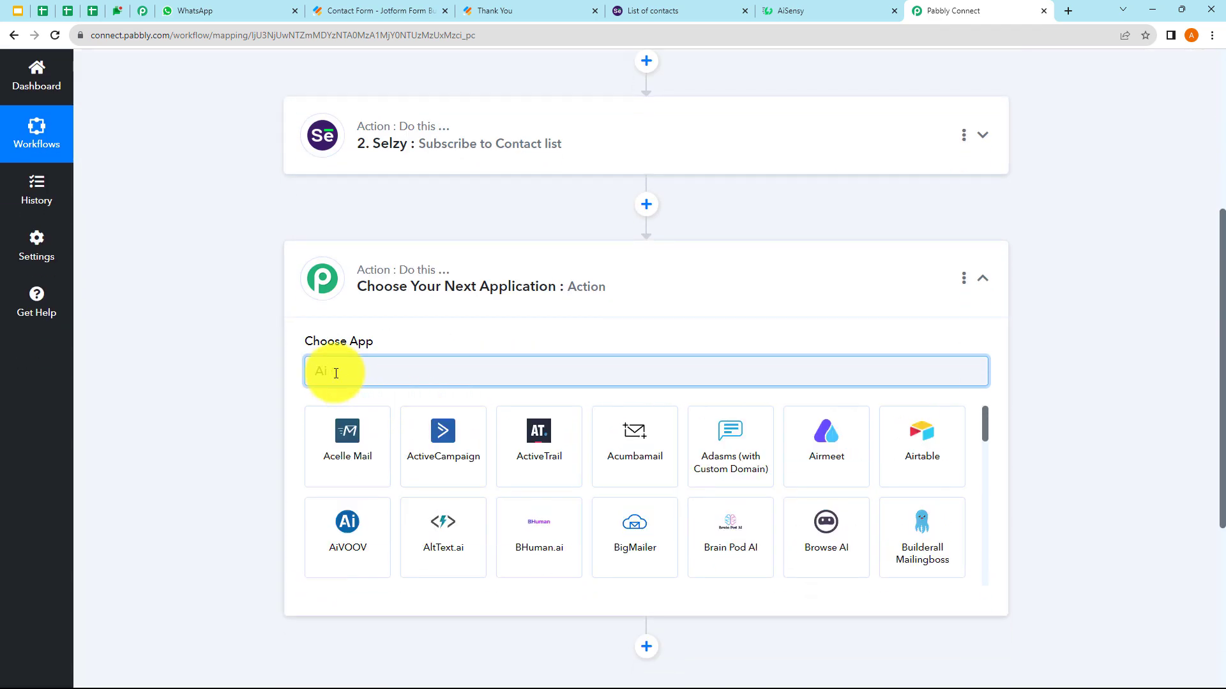
pyautogui.write('S')
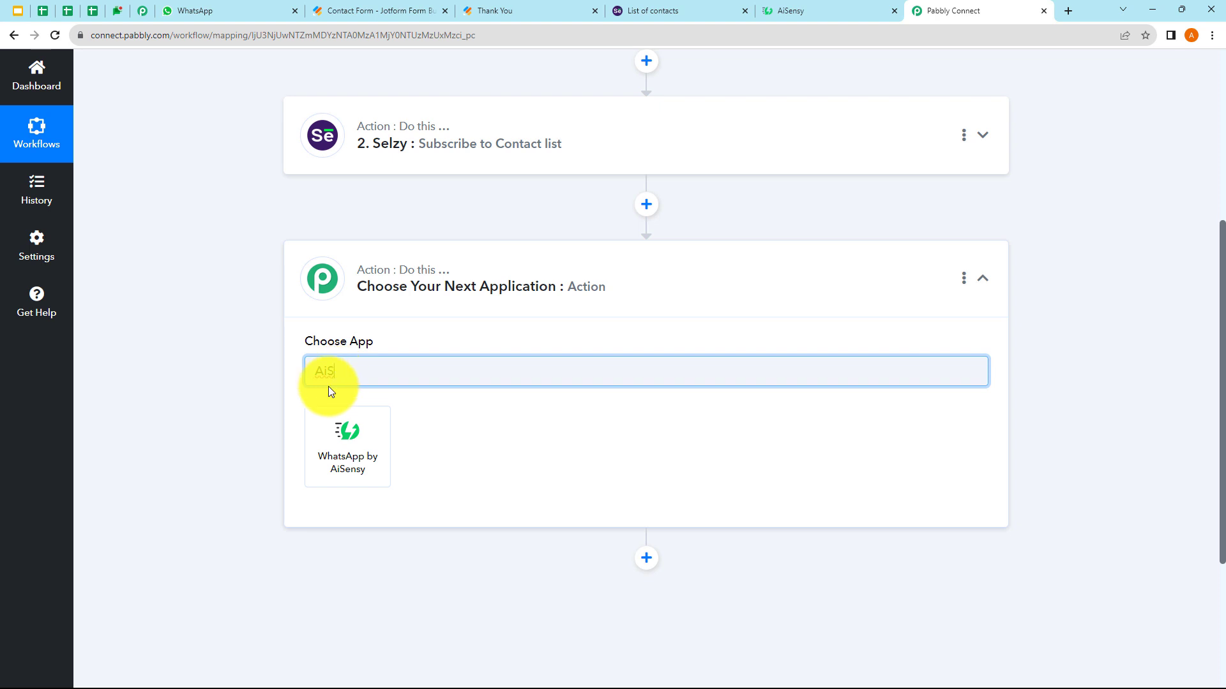
pyautogui.click(330, 436)
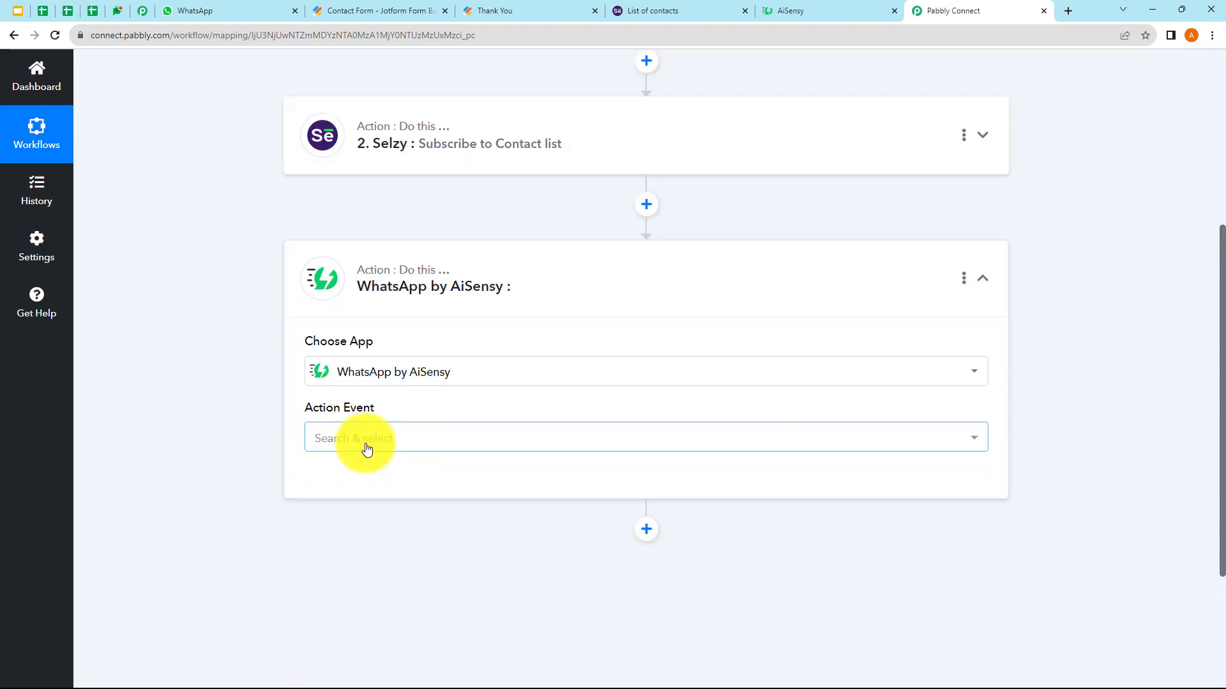
pyautogui.click(365, 442)
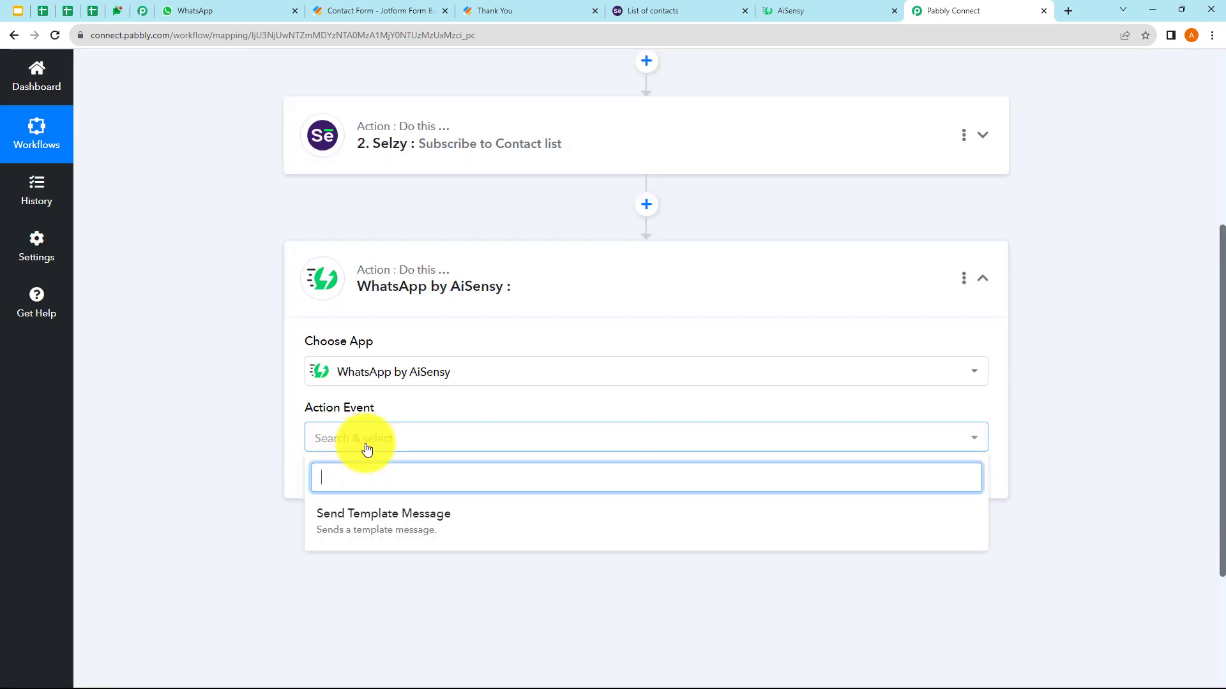
pyautogui.click(392, 533)
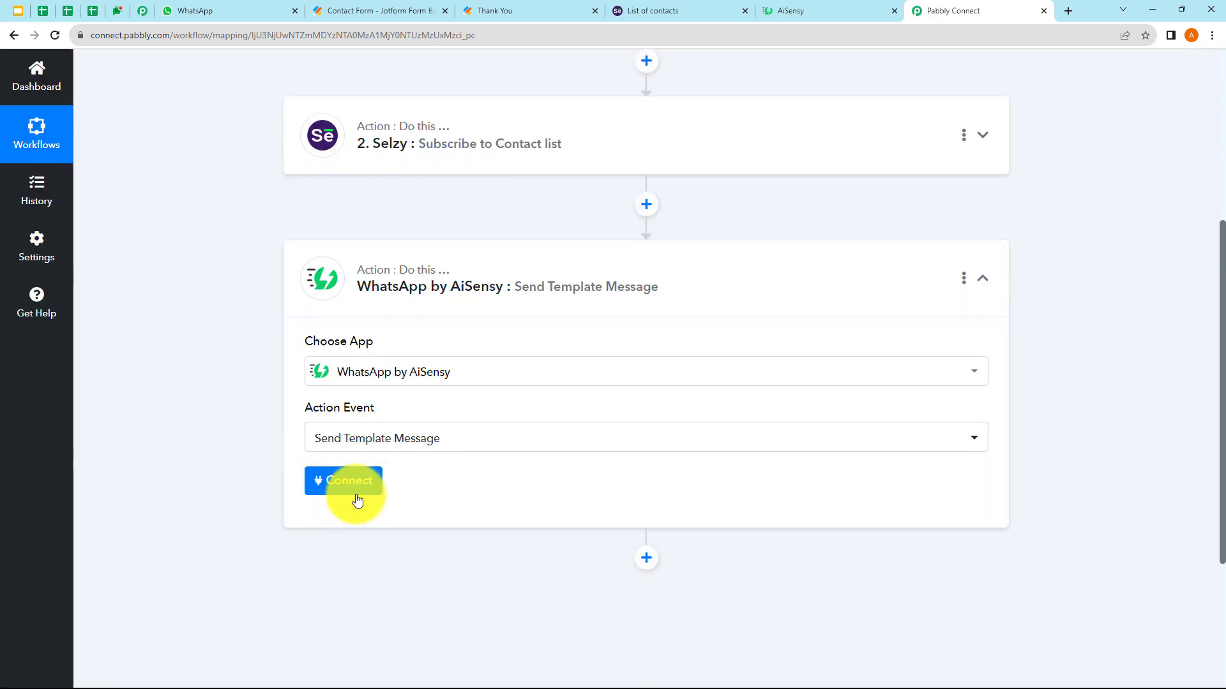
# - Start a new AiSensy API-key connection and bring up the AiSensy dashboard
pyautogui.click(355, 492)
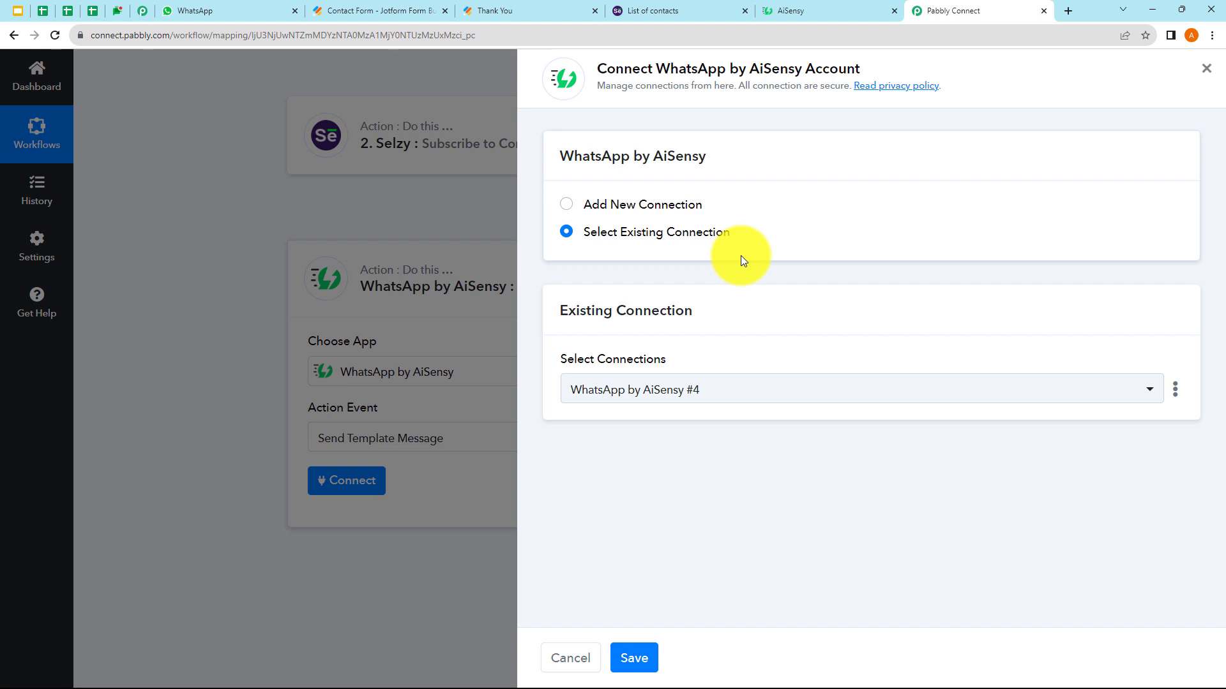
pyautogui.click(567, 205)
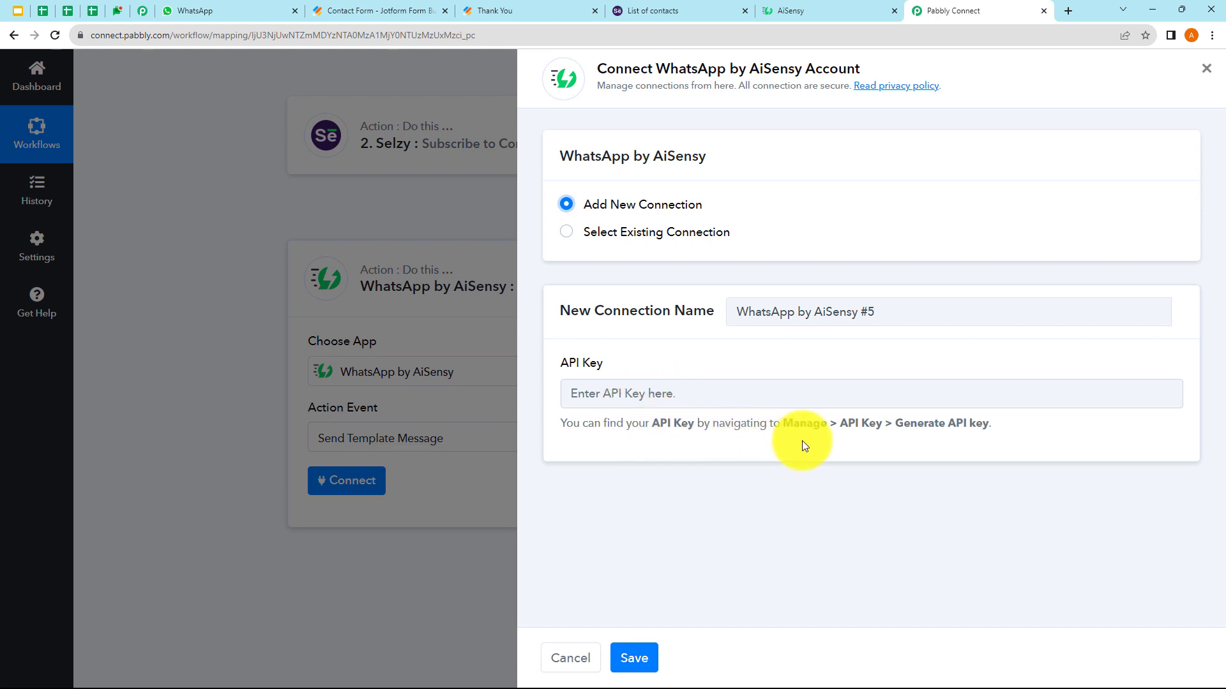
pyautogui.click(640, 400)
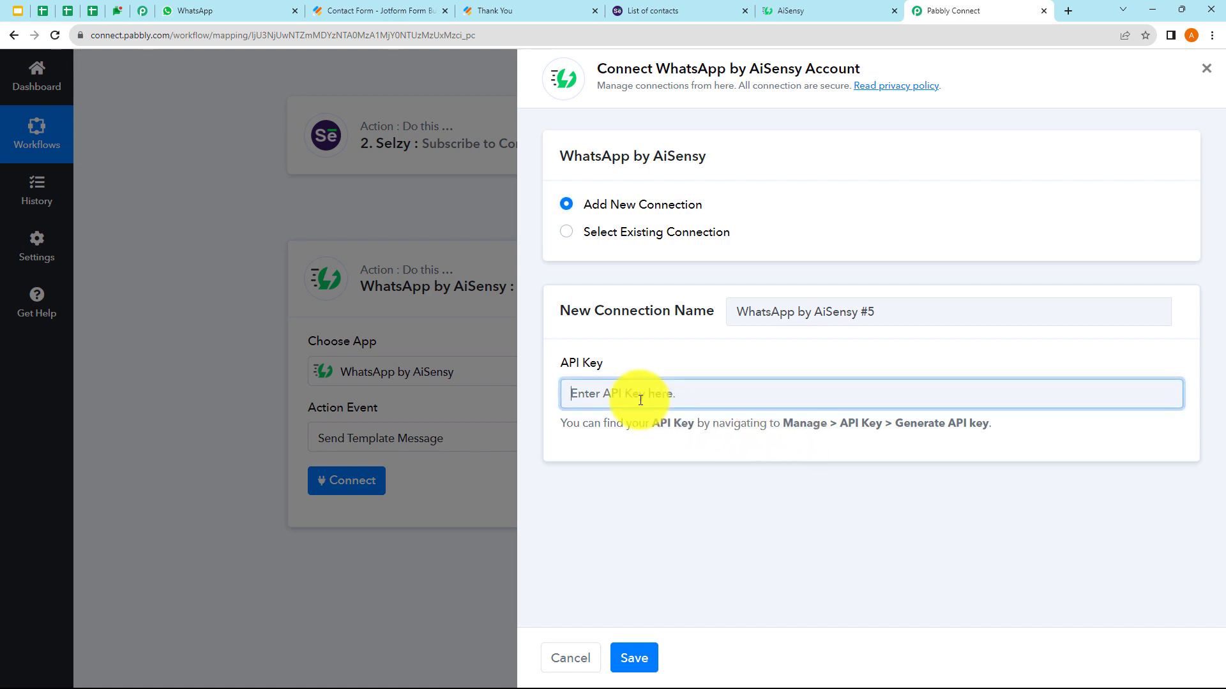
pyautogui.click(807, 15)
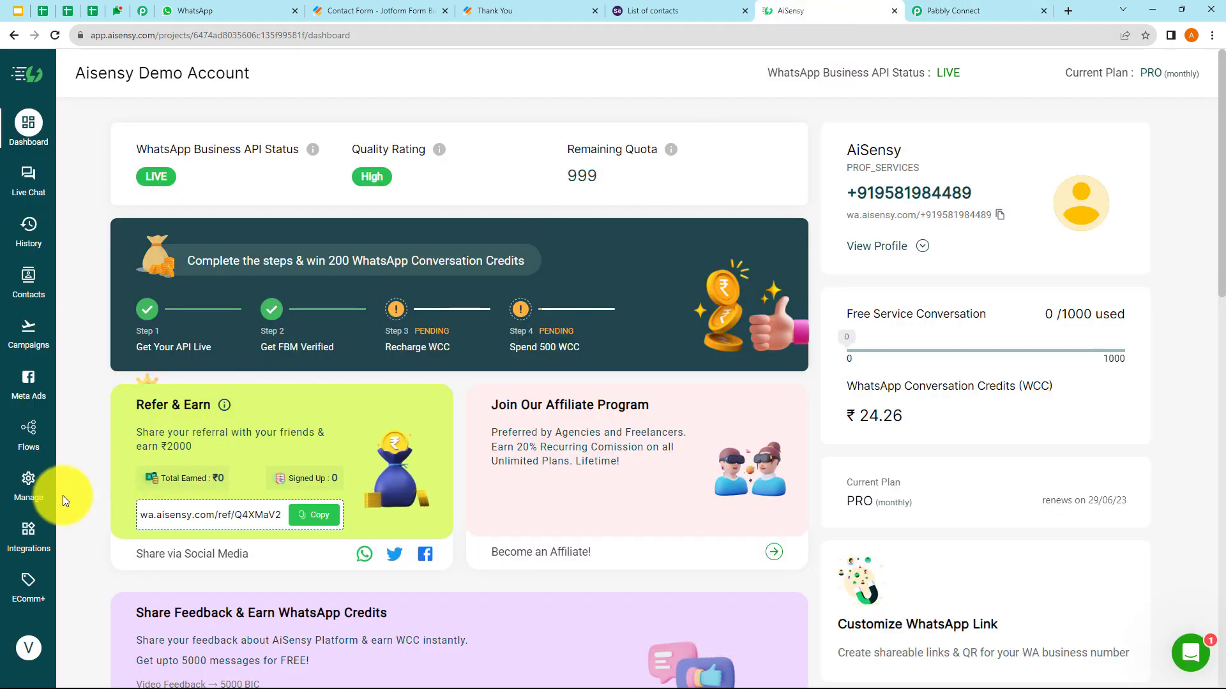
# - Copy the API key from AiSensy's Manage > API Key page and return to Pabbly Connect
pyautogui.click(32, 496)
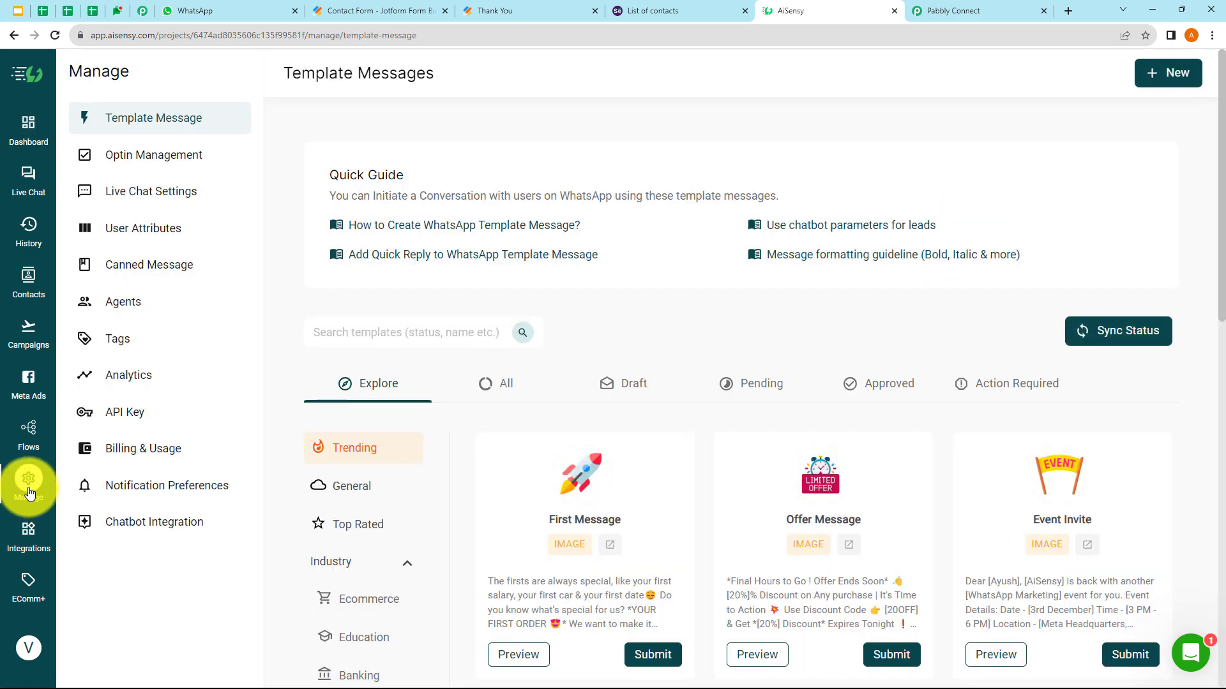
pyautogui.scroll(-3, 388, 603)
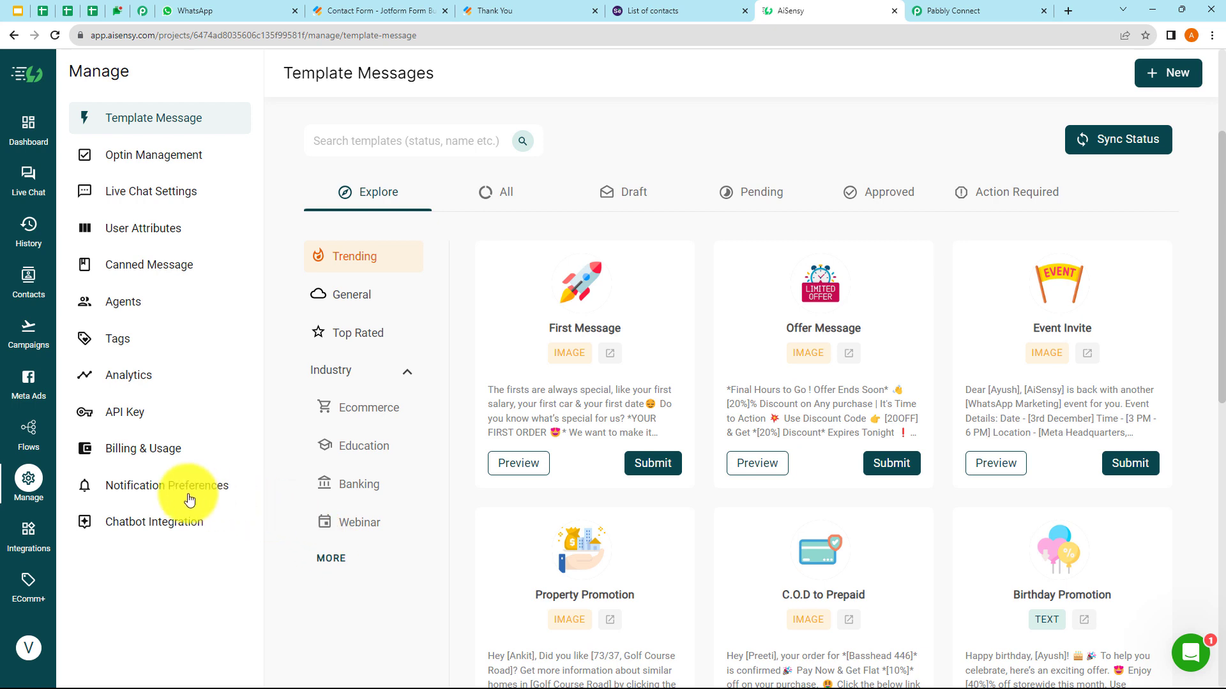
pyautogui.click(128, 412)
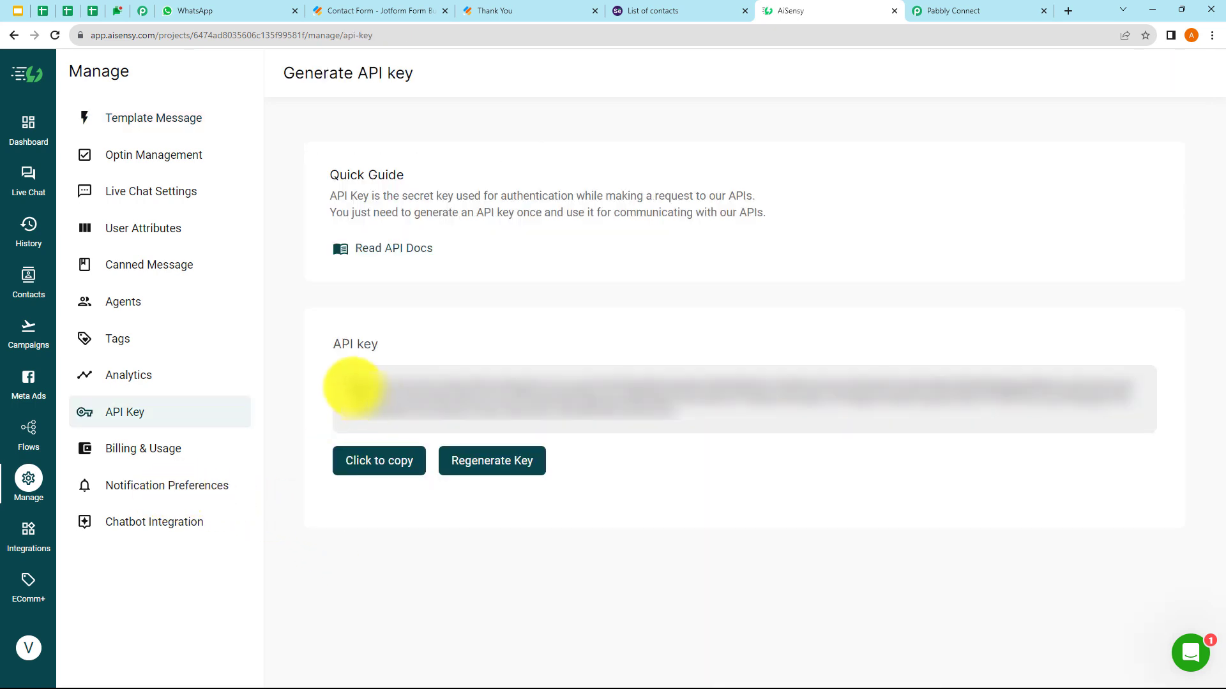
pyautogui.moveTo(354, 386); pyautogui.dragTo(703, 424)
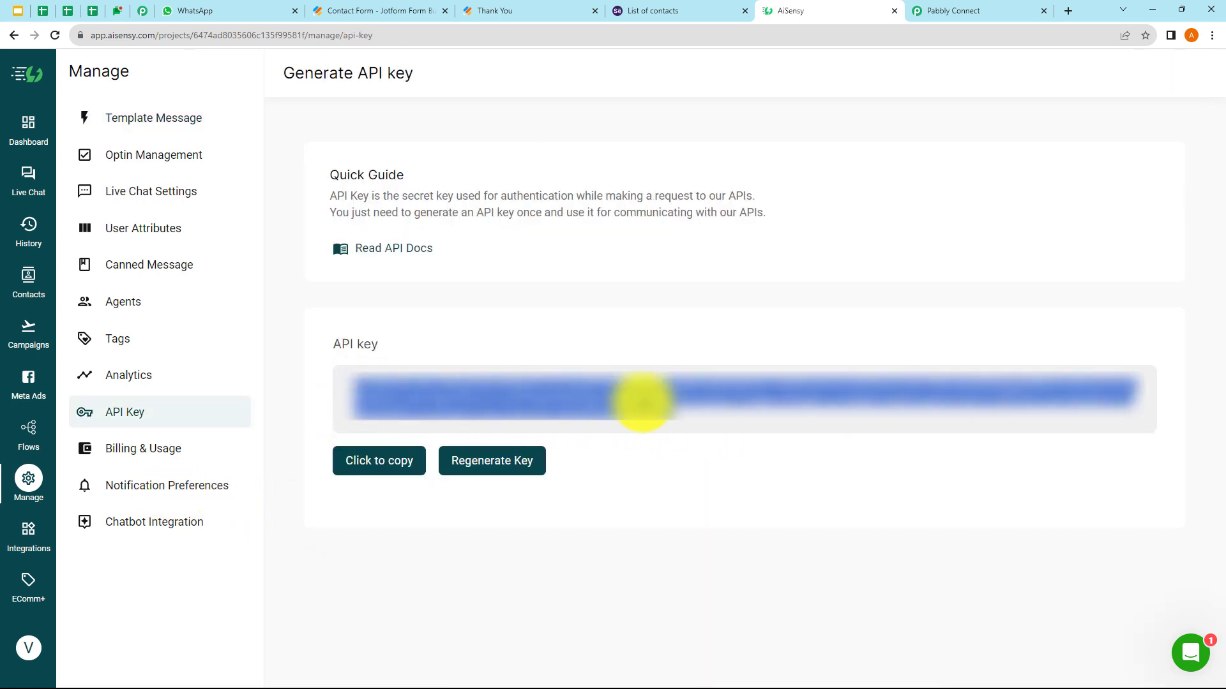
pyautogui.rightClick(664, 420)
pyautogui.click(656, 453)
pyautogui.click(954, 13)
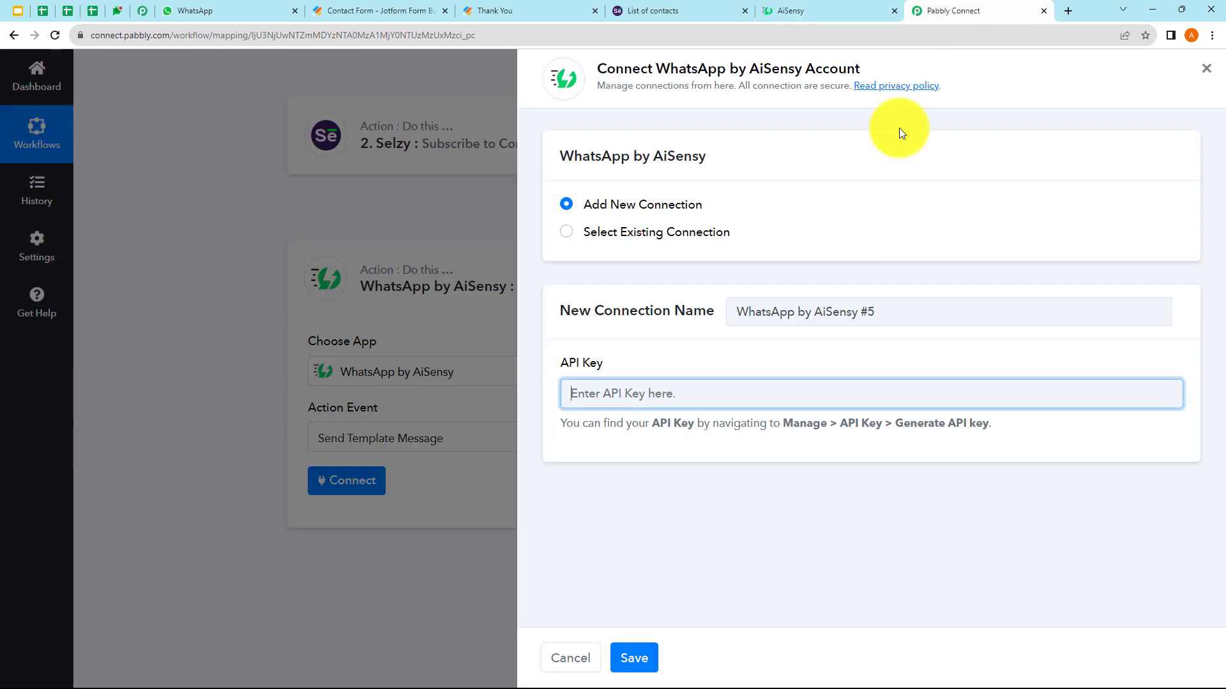
# - Paste the AiSensy API key into the WhatsApp by AiSensy #5 connection and save it
pyautogui.rightClick(603, 395)
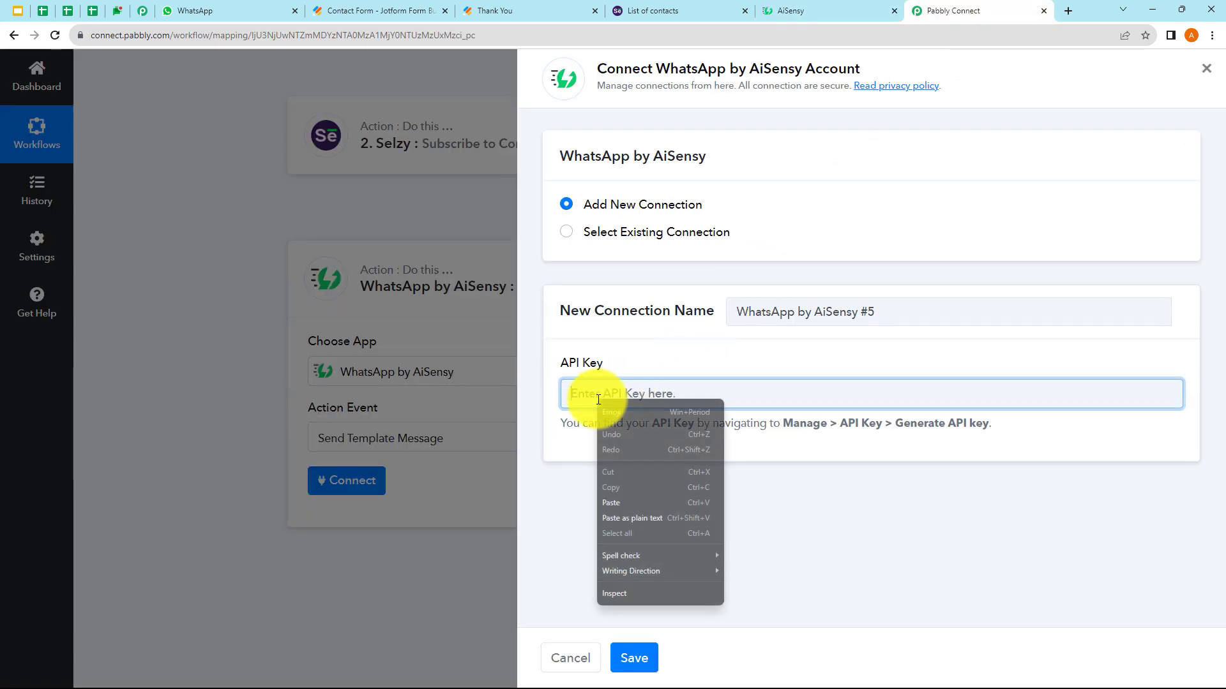
pyautogui.click(632, 509)
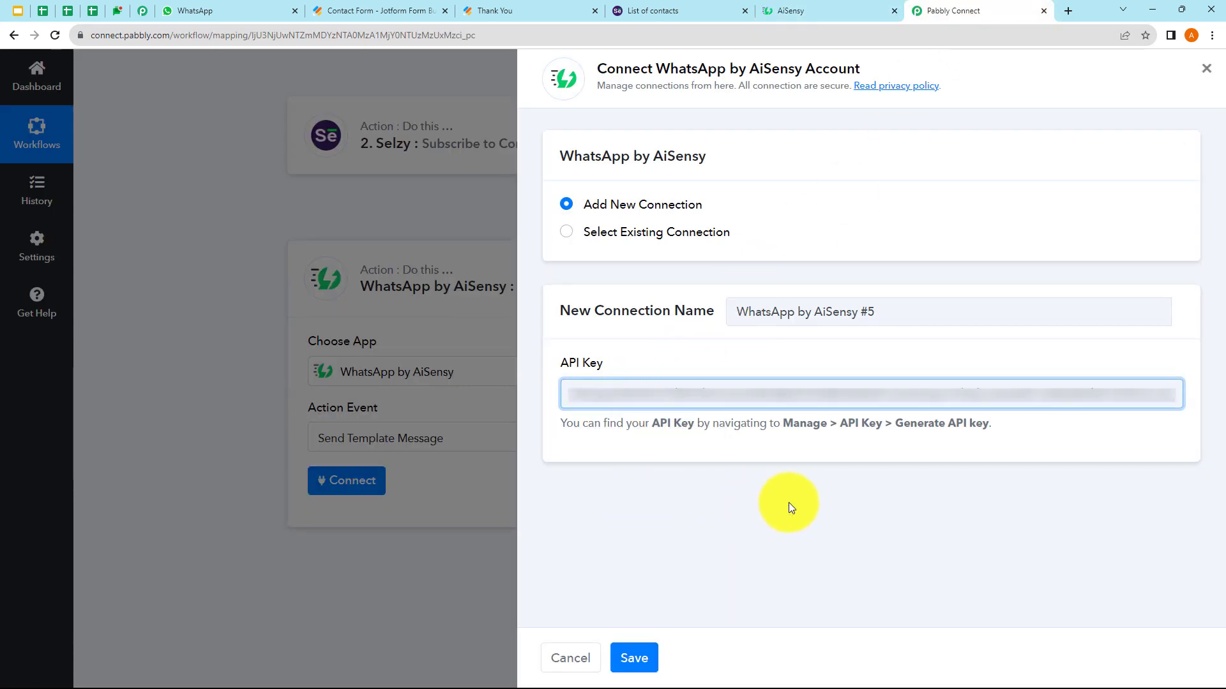
pyautogui.click(642, 657)
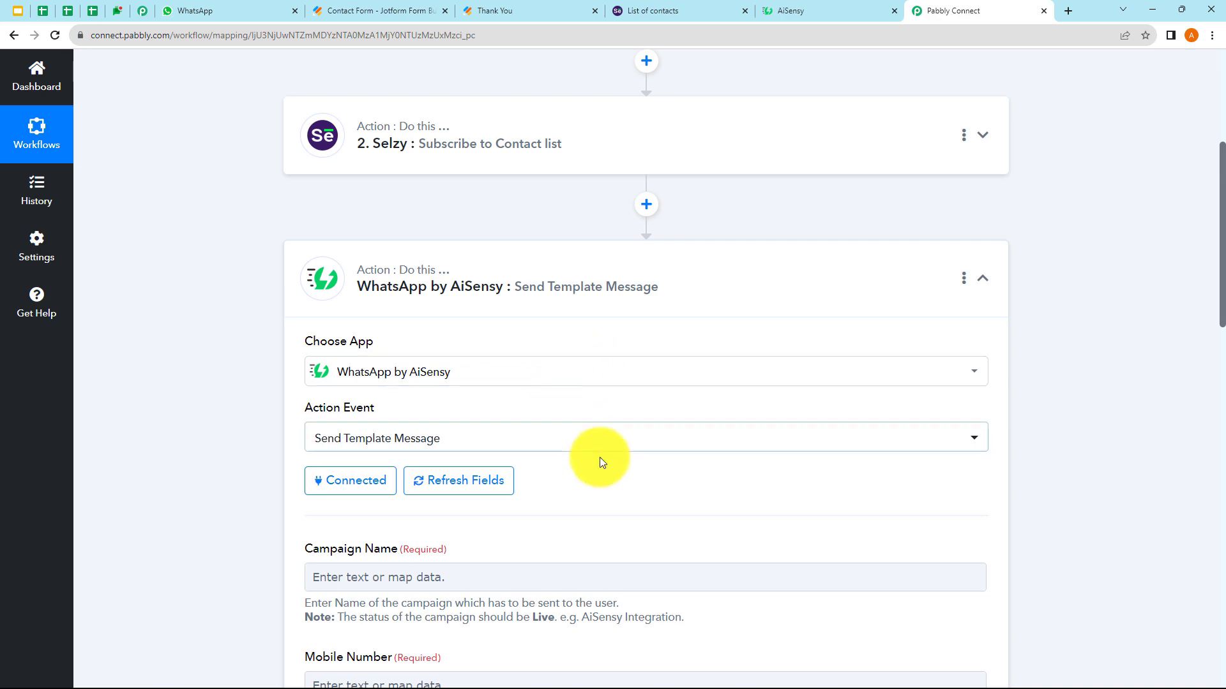
pyautogui.scroll(-3, 678, 353)
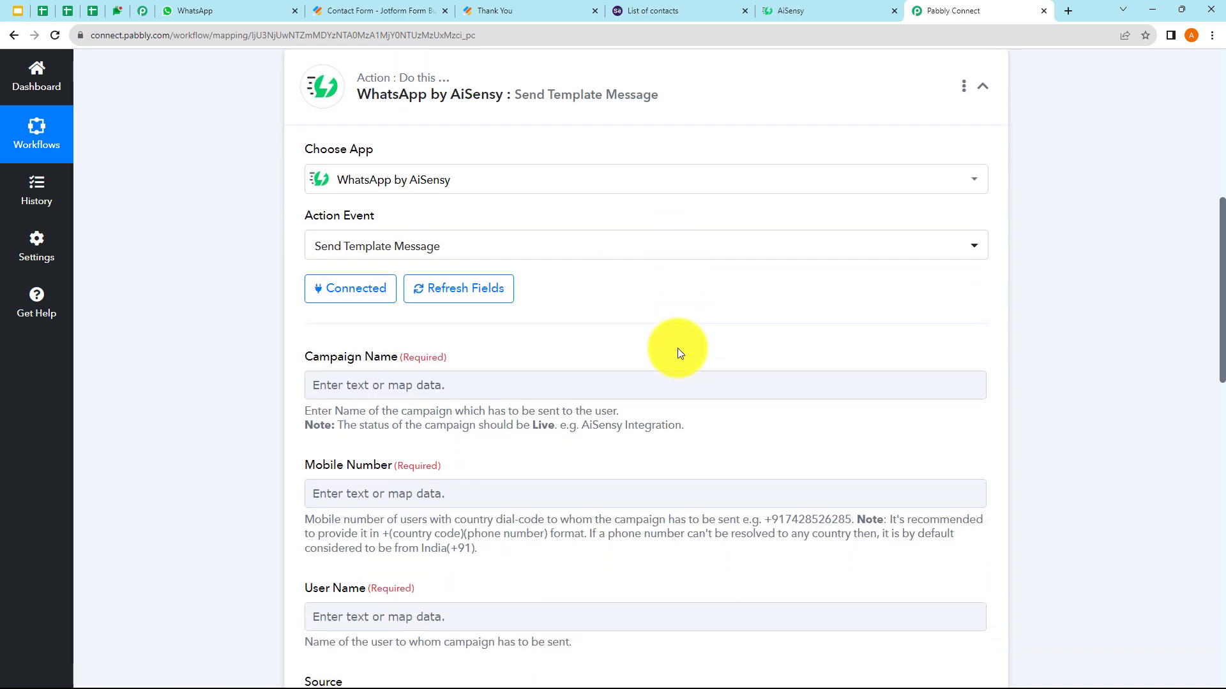
pyautogui.scroll(-2, 676, 351)
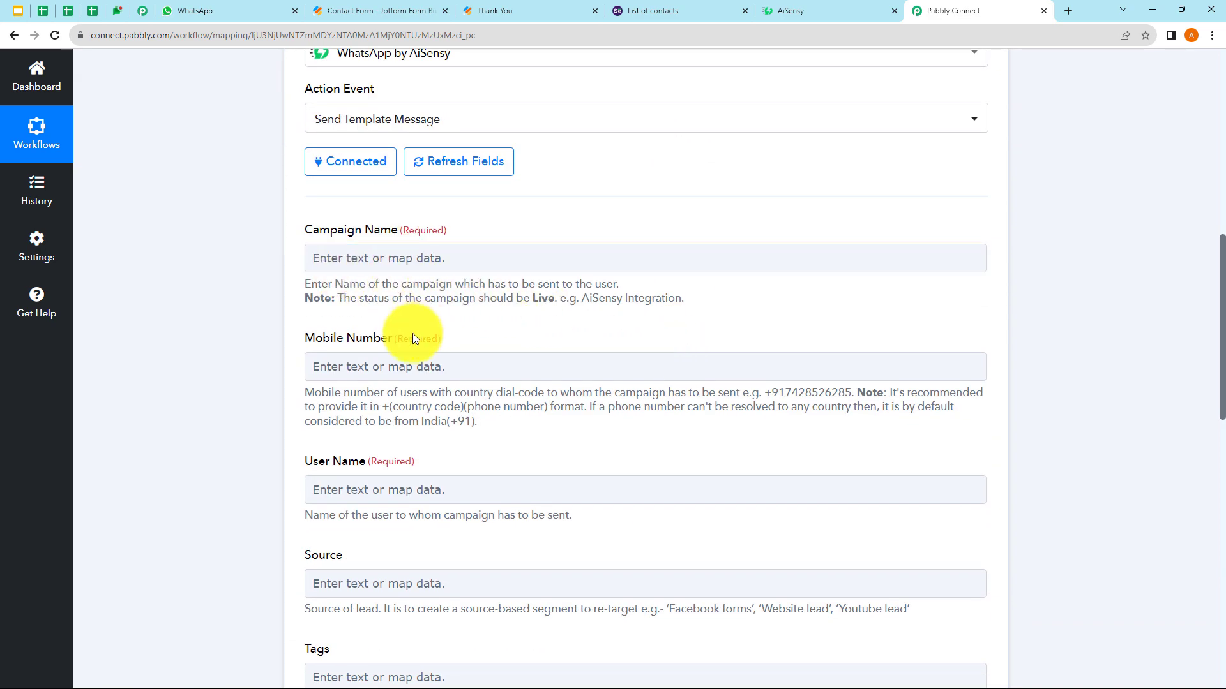
pyautogui.scroll(-2, 405, 500)
pyautogui.scroll(-2, 404, 504)
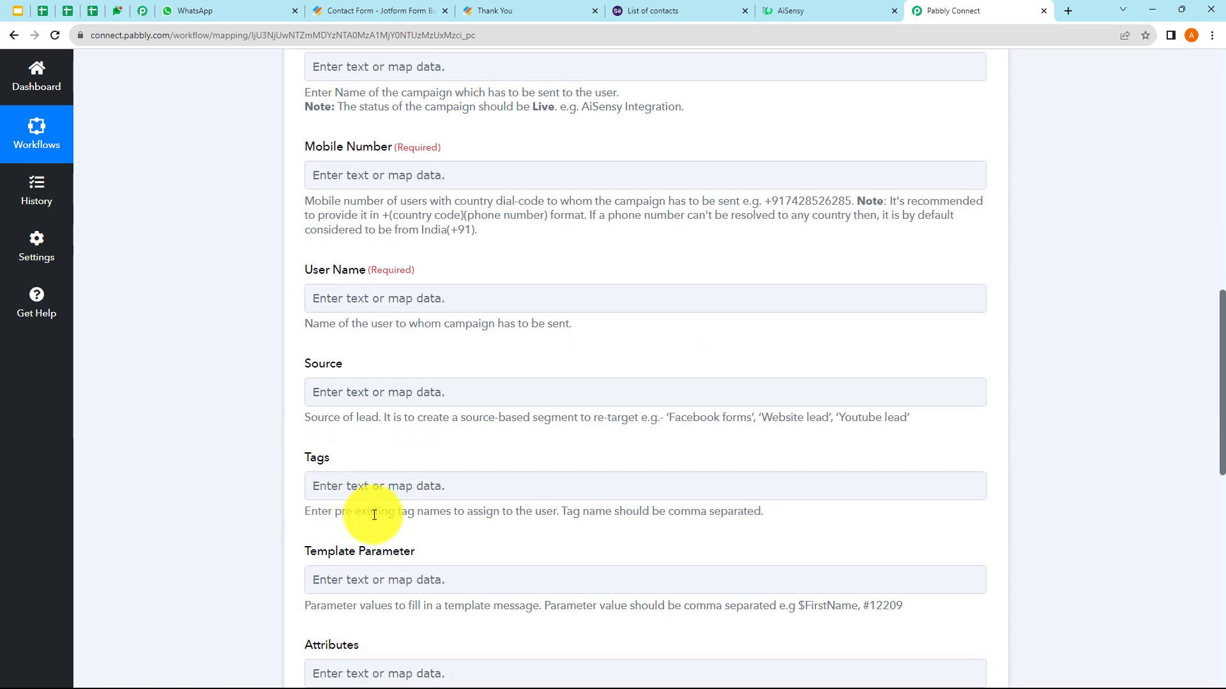
pyautogui.scroll(-4, 409, 582)
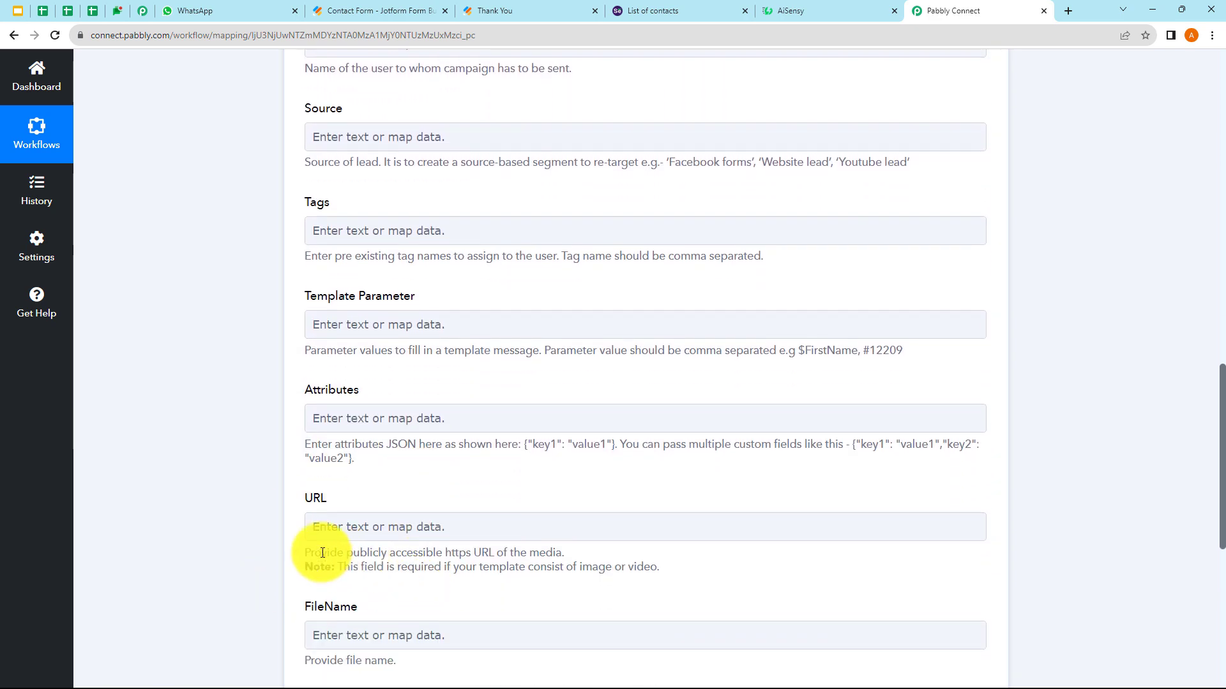
pyautogui.scroll(2, 465, 337)
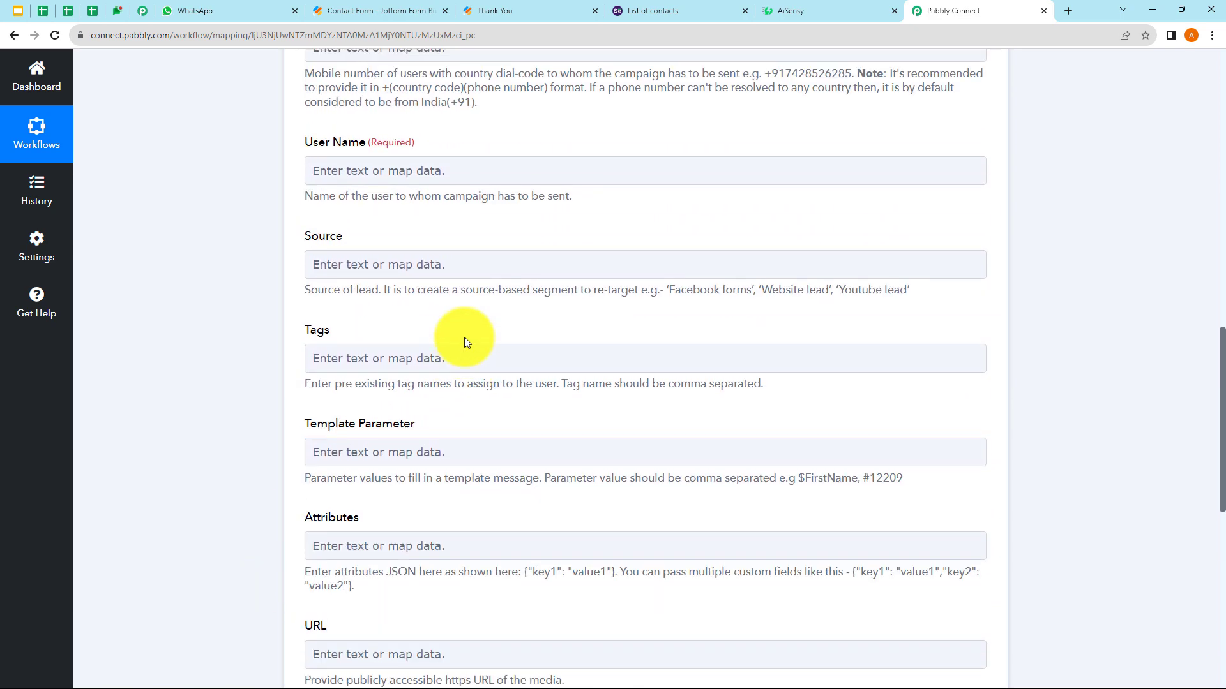
pyautogui.scroll(2, 488, 320)
pyautogui.scroll(3, 487, 320)
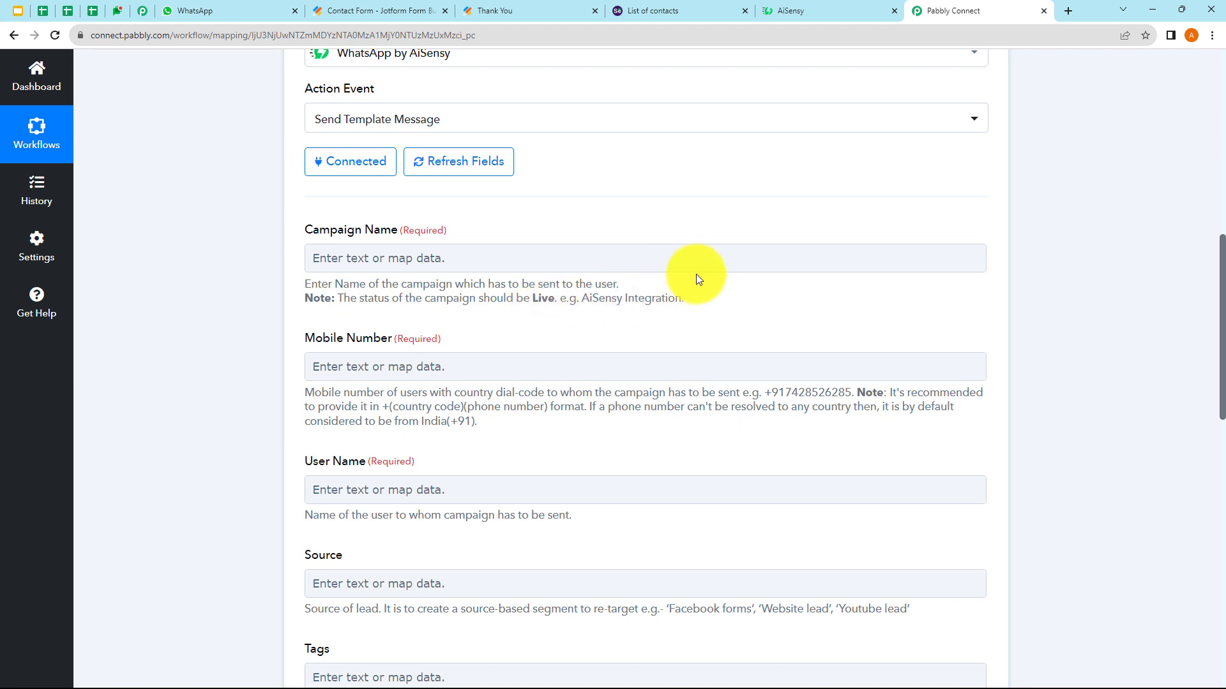
# - Open AiSensy's campaign list and open the Selzy Subscribers campaign on the next page
pyautogui.click(802, 7)
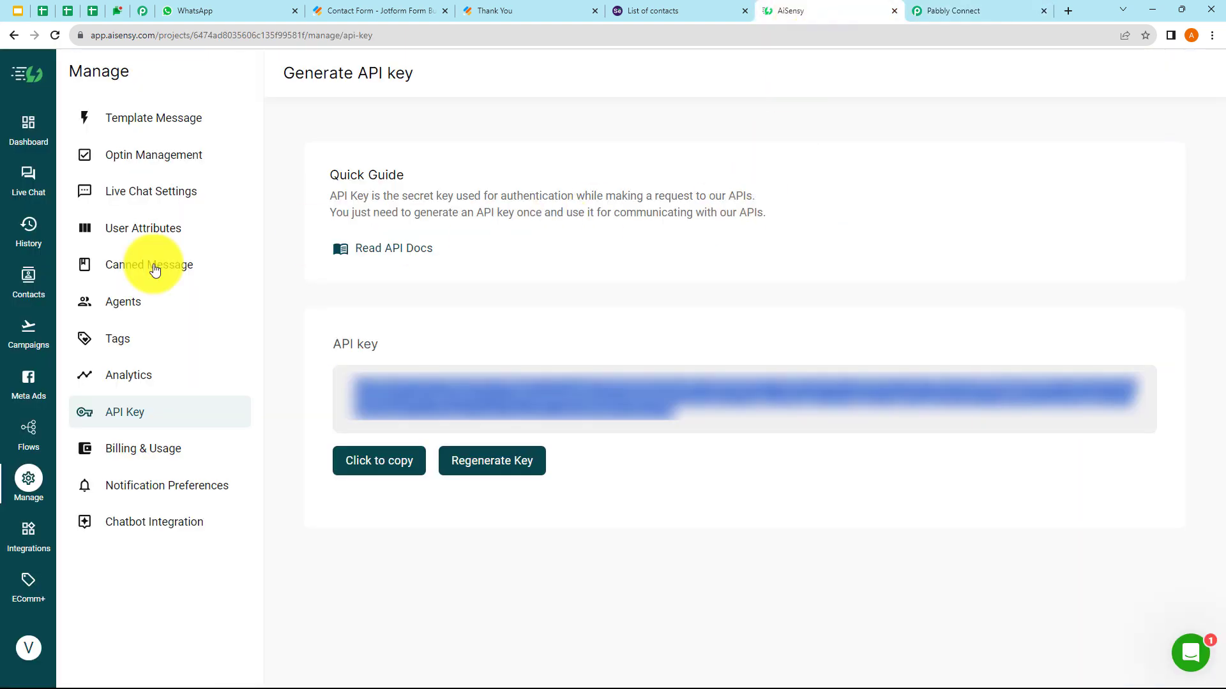
pyautogui.click(37, 347)
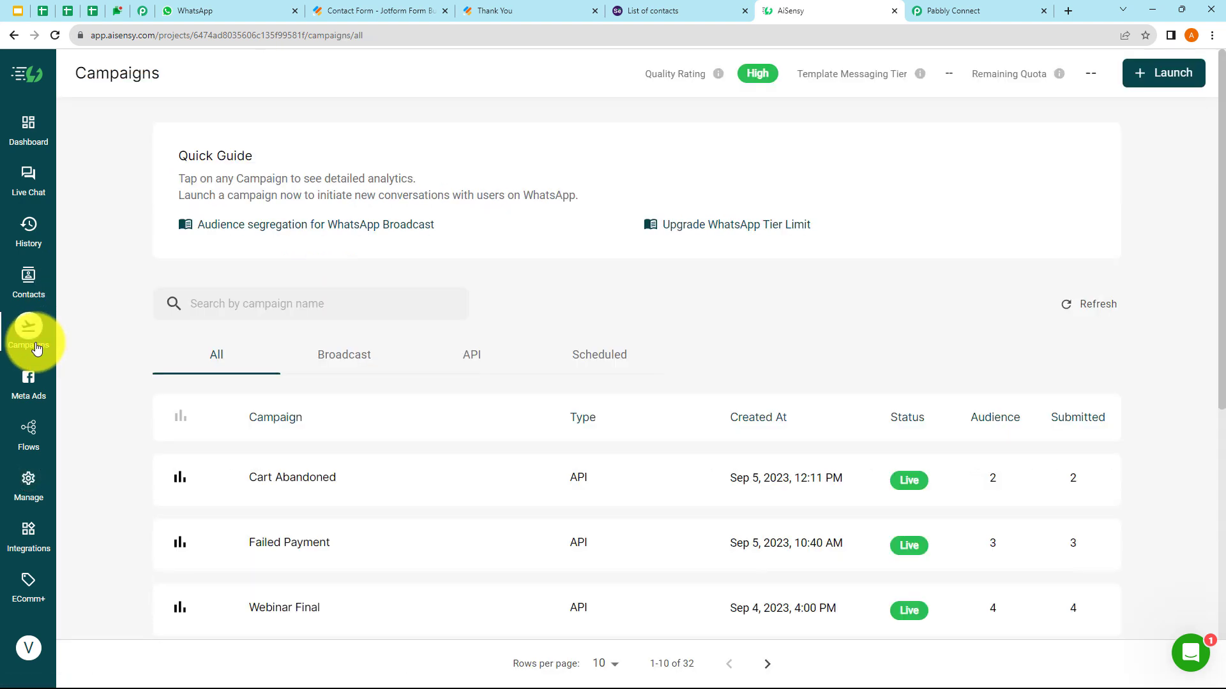
pyautogui.scroll(-2, 364, 342)
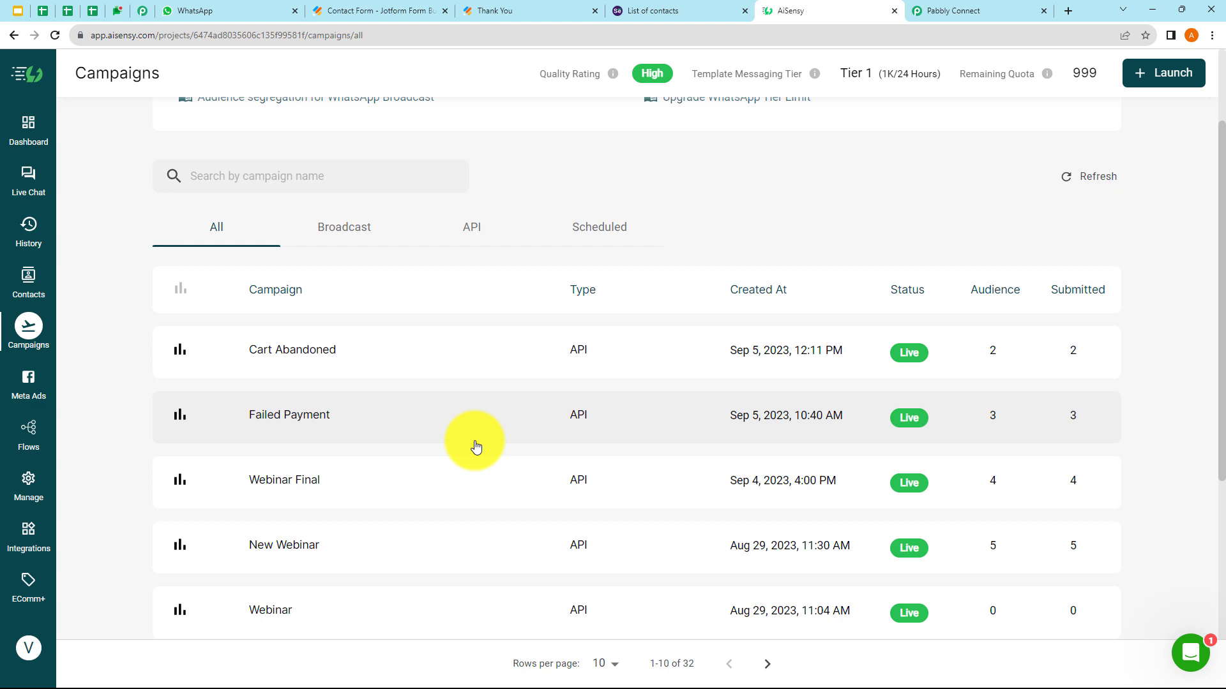
pyautogui.scroll(-2, 475, 447)
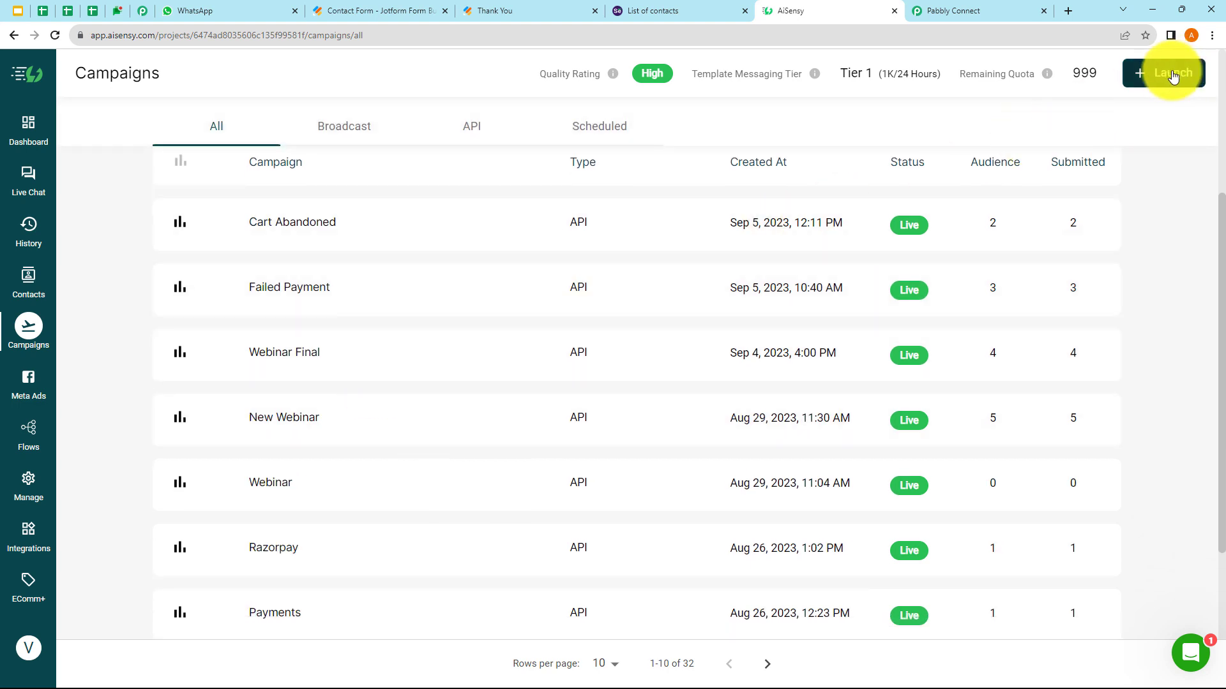
pyautogui.scroll(-2, 436, 451)
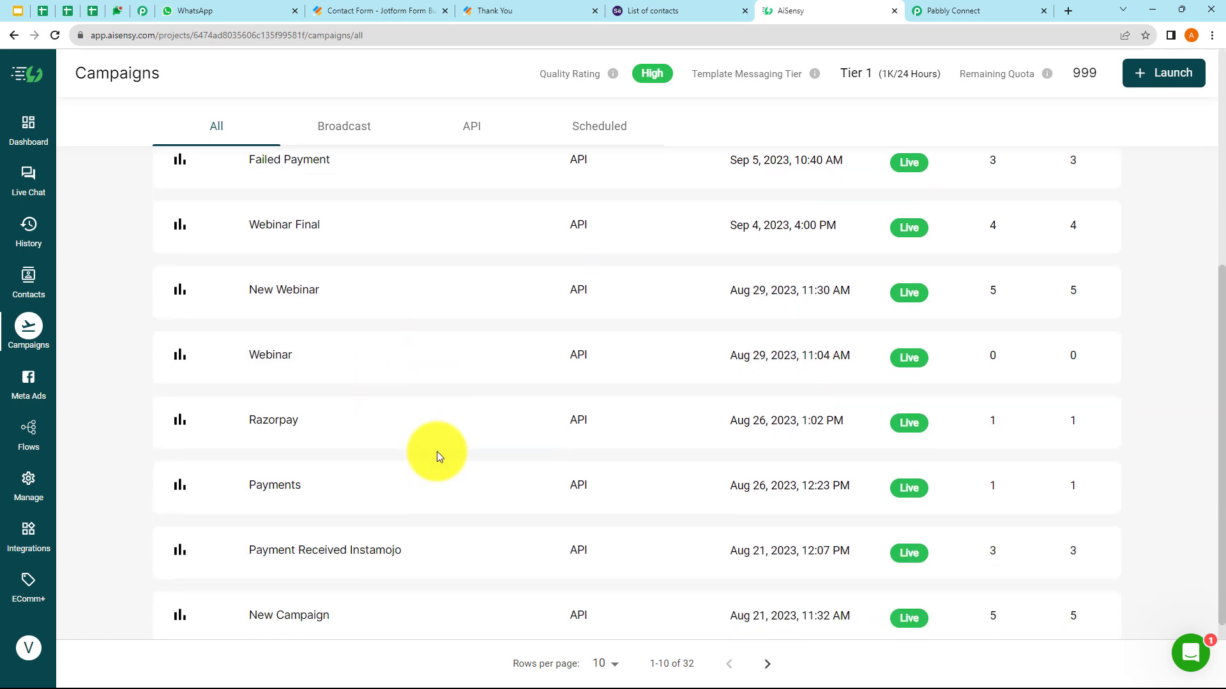
pyautogui.scroll(-2, 437, 450)
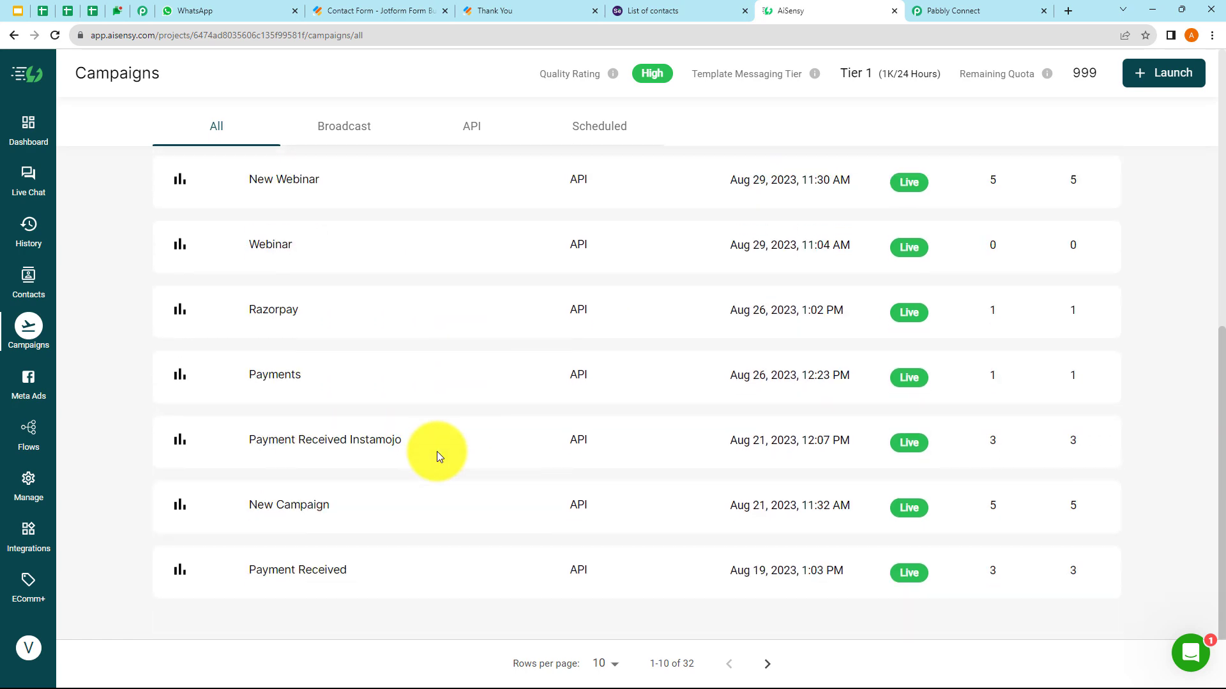
pyautogui.click(771, 669)
pyautogui.scroll(2, 339, 305)
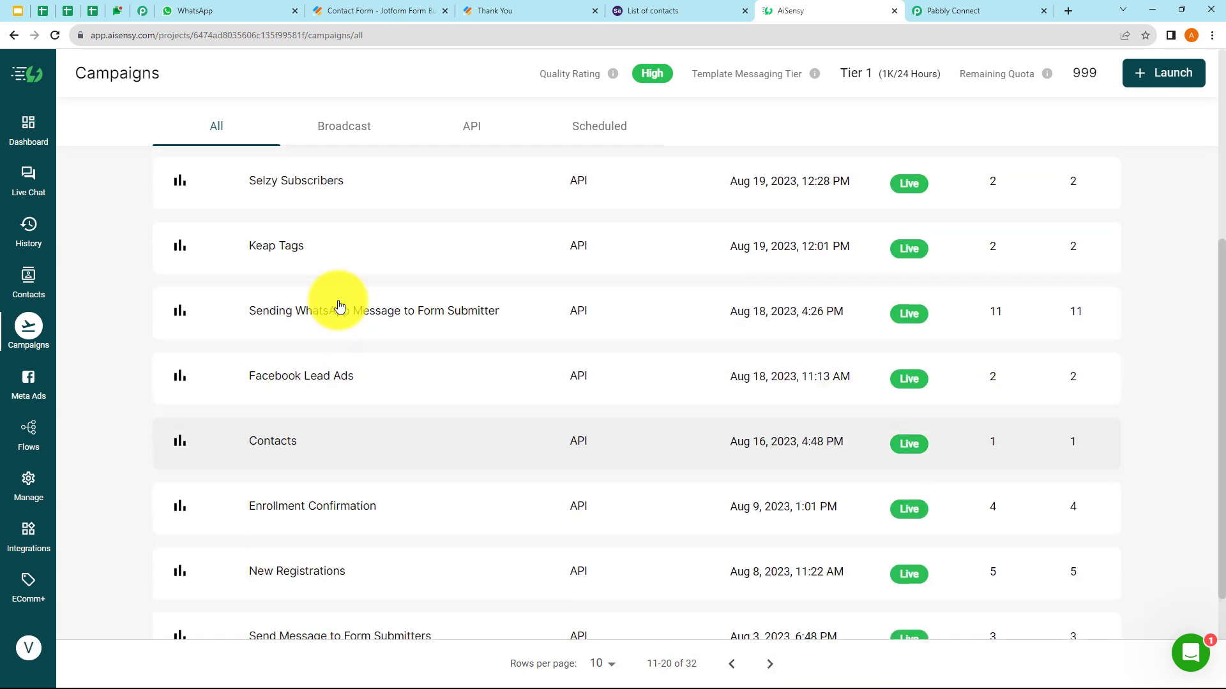
pyautogui.scroll(4, 339, 305)
pyautogui.click(299, 425)
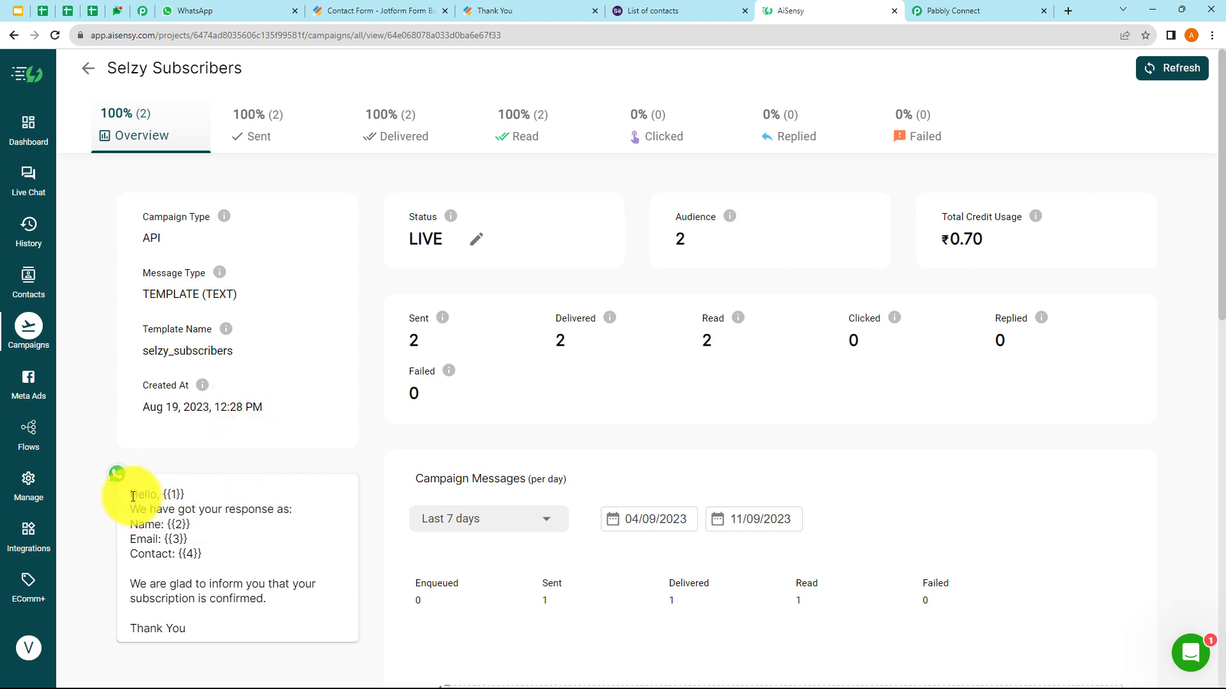
# - Review the campaign's template message text, then glance back at the Pabbly Connect workflow
pyautogui.moveTo(132, 496); pyautogui.dragTo(214, 629)
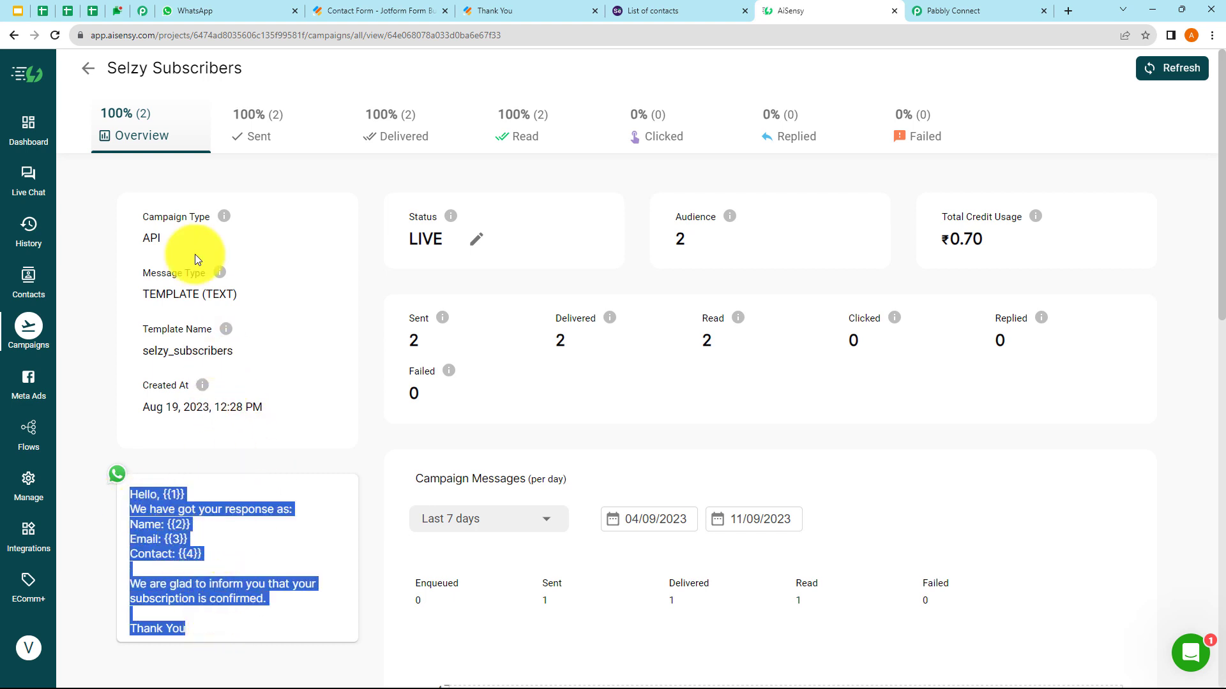
pyautogui.click(259, 574)
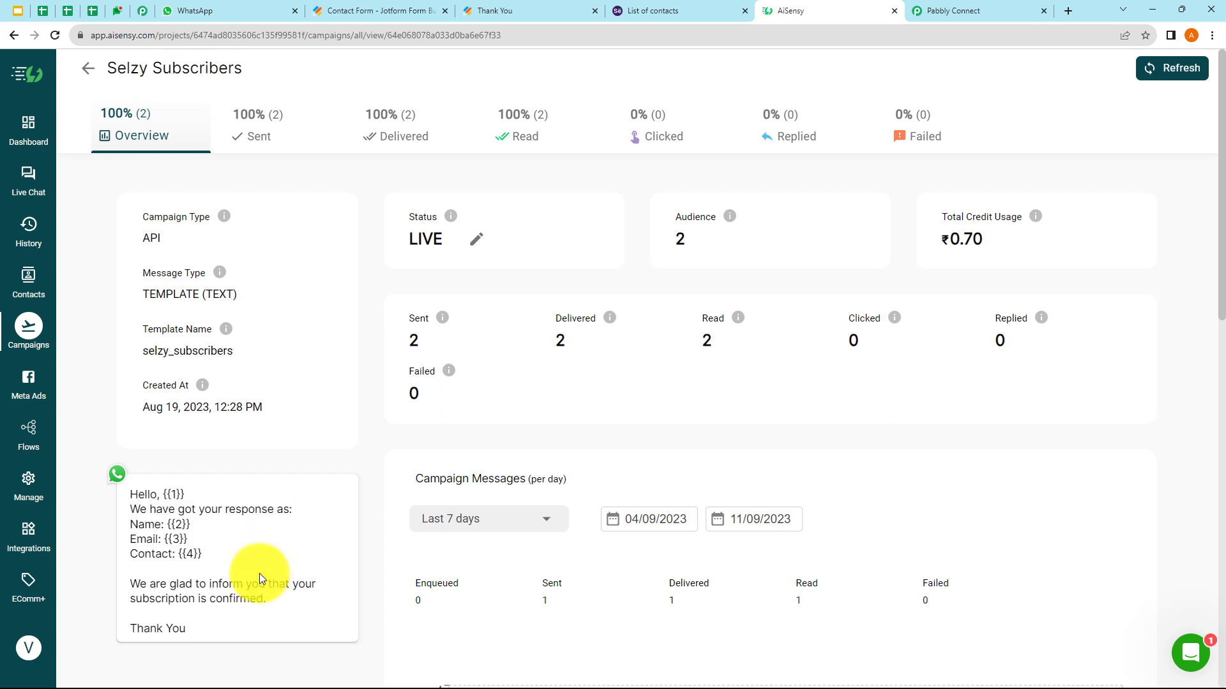
pyautogui.moveTo(125, 489); pyautogui.dragTo(213, 629)
pyautogui.click(177, 506)
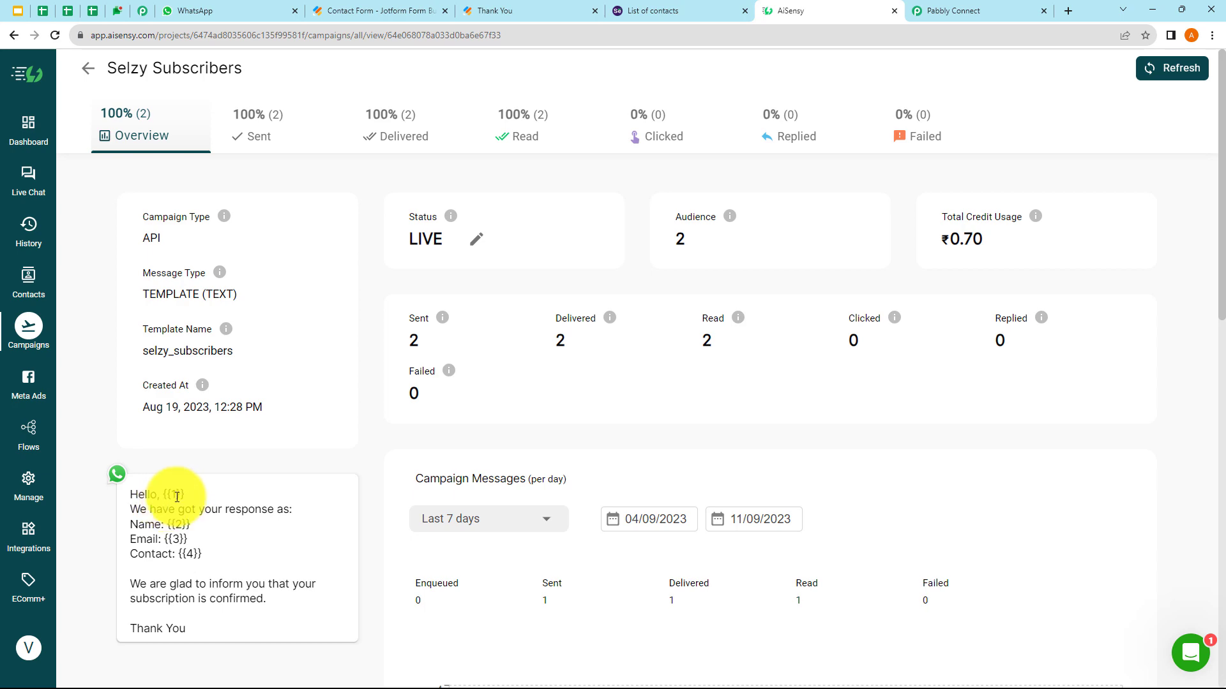
pyautogui.click(922, 14)
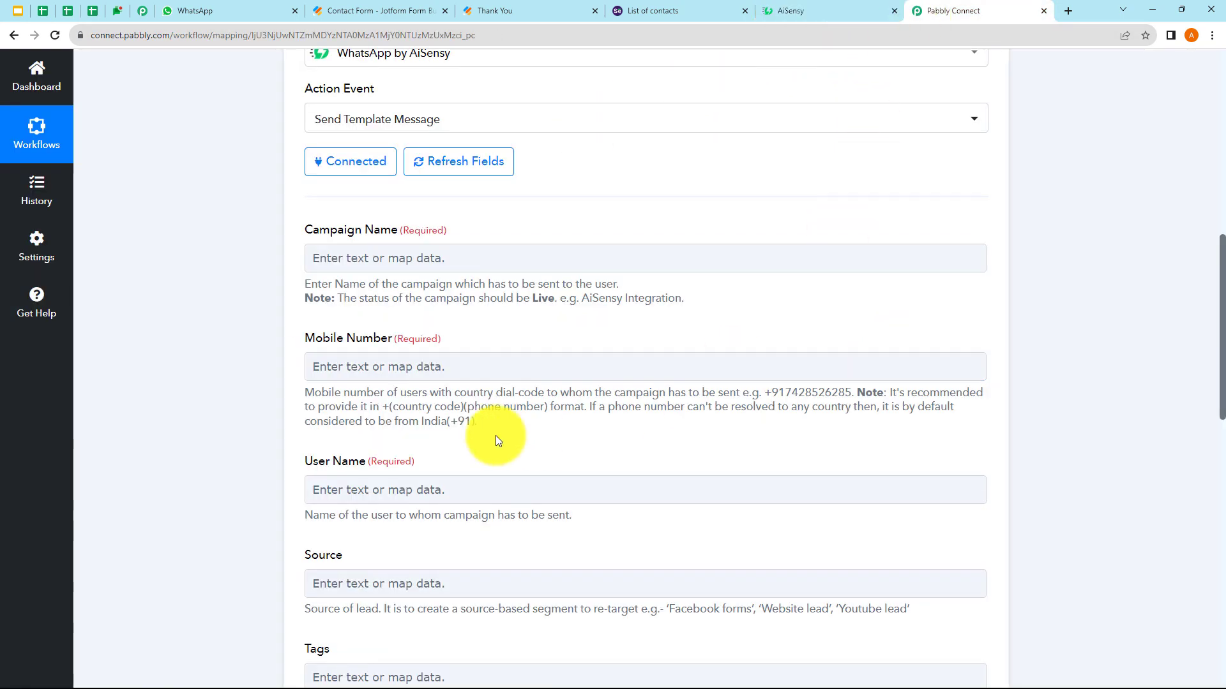
pyautogui.scroll(-3, 402, 454)
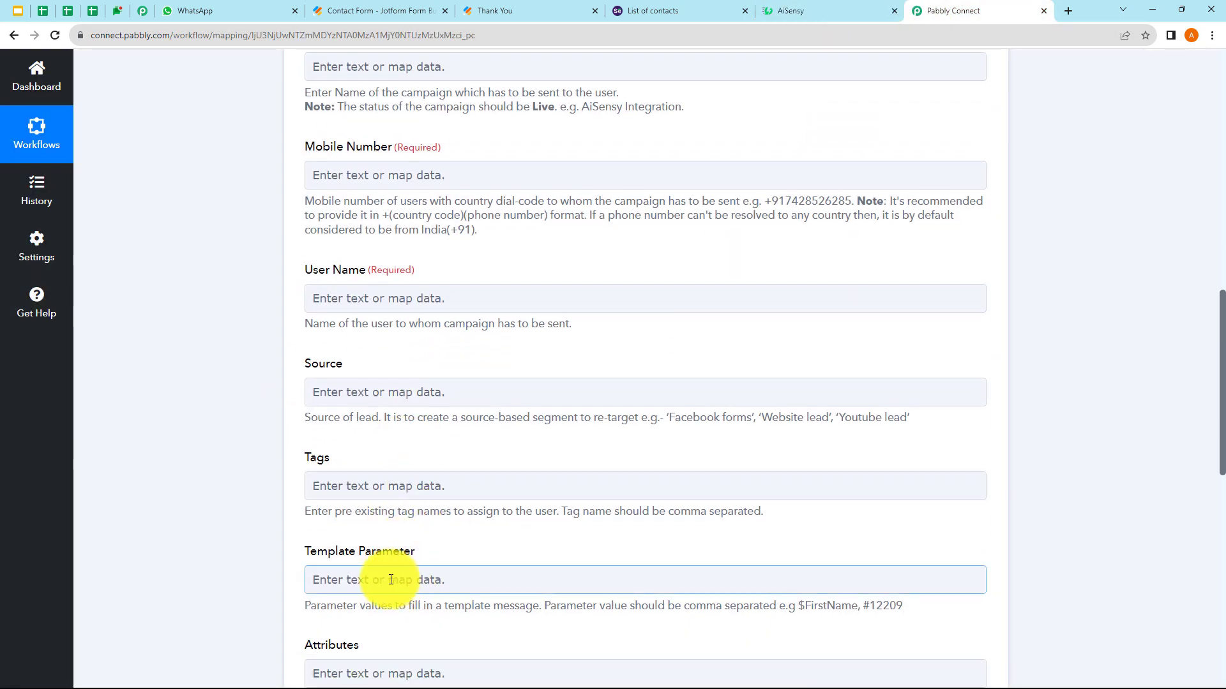
# - Copy the campaign title 'Selzy Subscribers' and return to the Pabbly Connect workflow
pyautogui.click(786, 10)
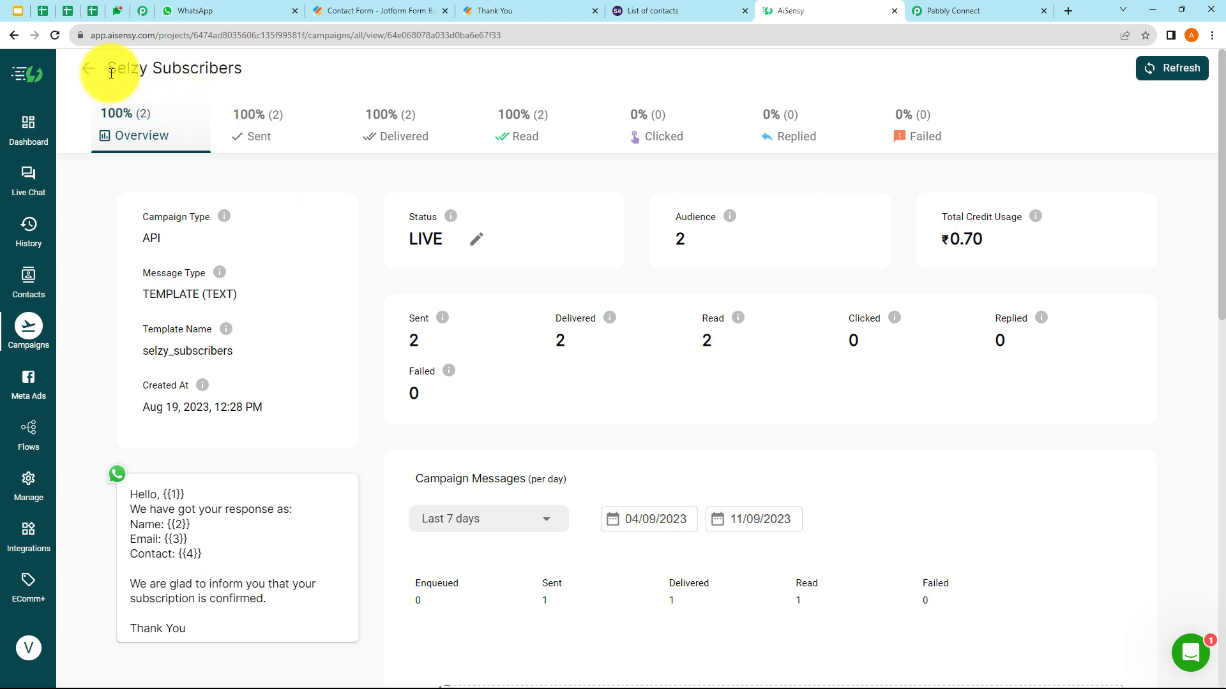
pyautogui.moveTo(111, 73); pyautogui.dragTo(241, 79)
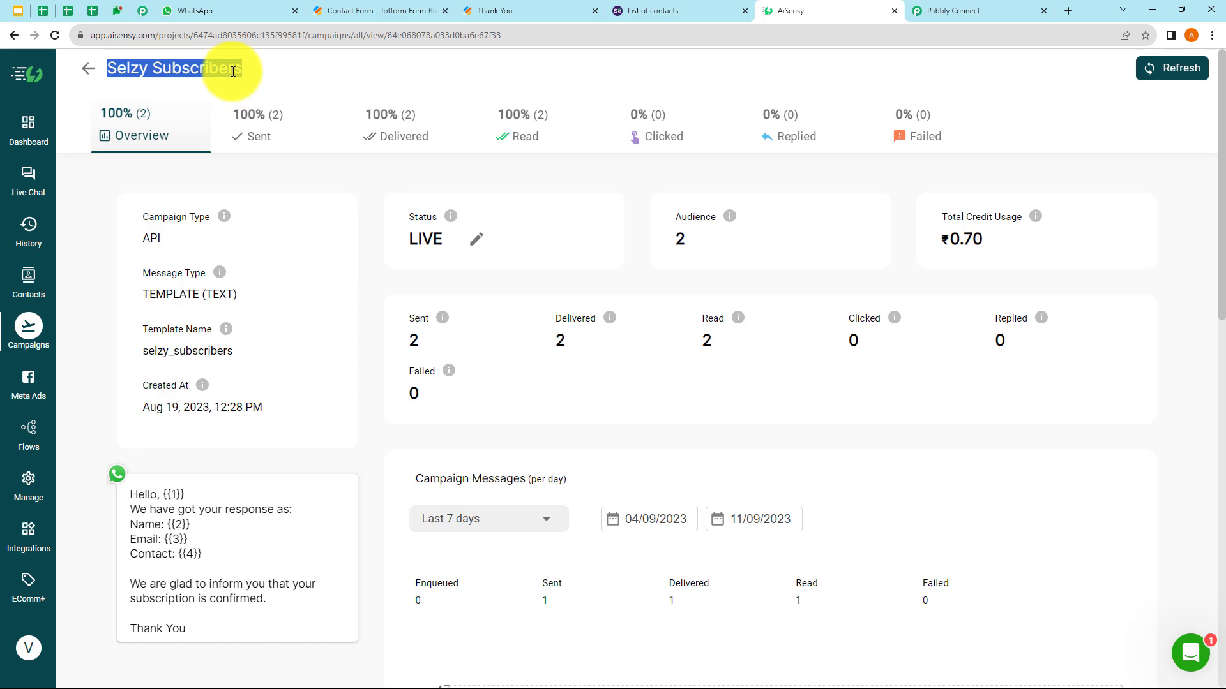
pyautogui.rightClick(233, 71)
pyautogui.click(242, 83)
pyautogui.click(936, 18)
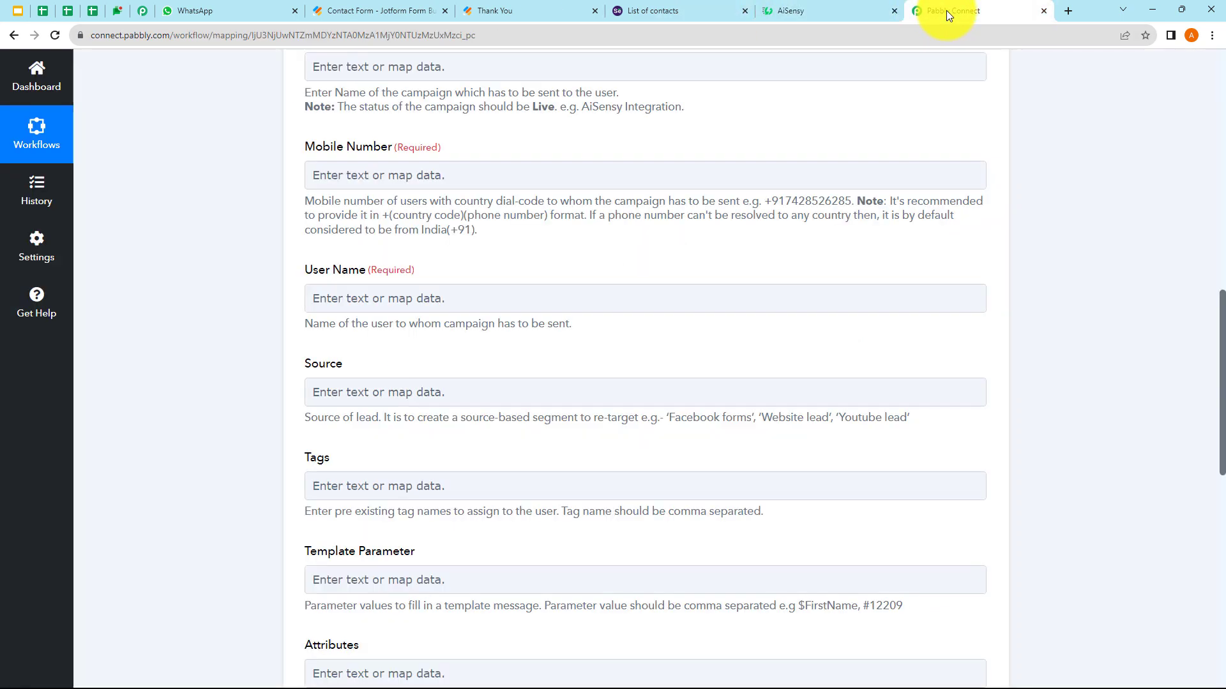
# - Fill Campaign Name with 'Selzy Subscribers', removing the extra word 'Refresh'
pyautogui.scroll(2, 348, 167)
pyautogui.click(332, 193)
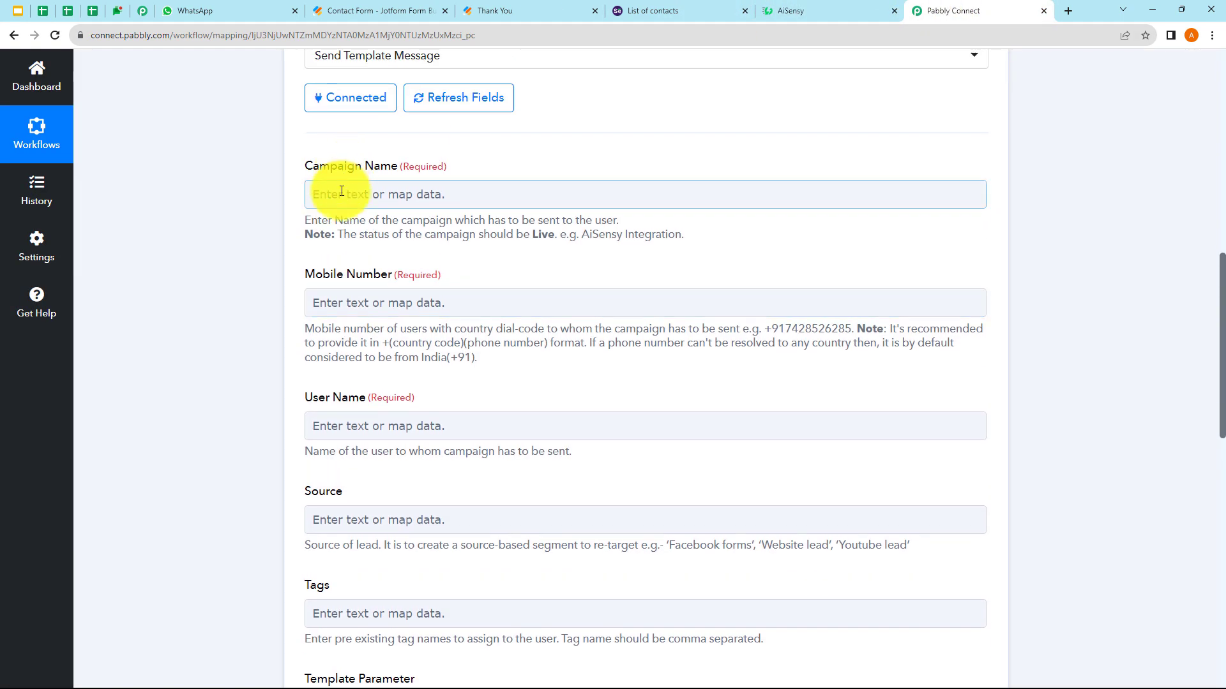
pyautogui.rightClick(343, 197)
pyautogui.click(366, 293)
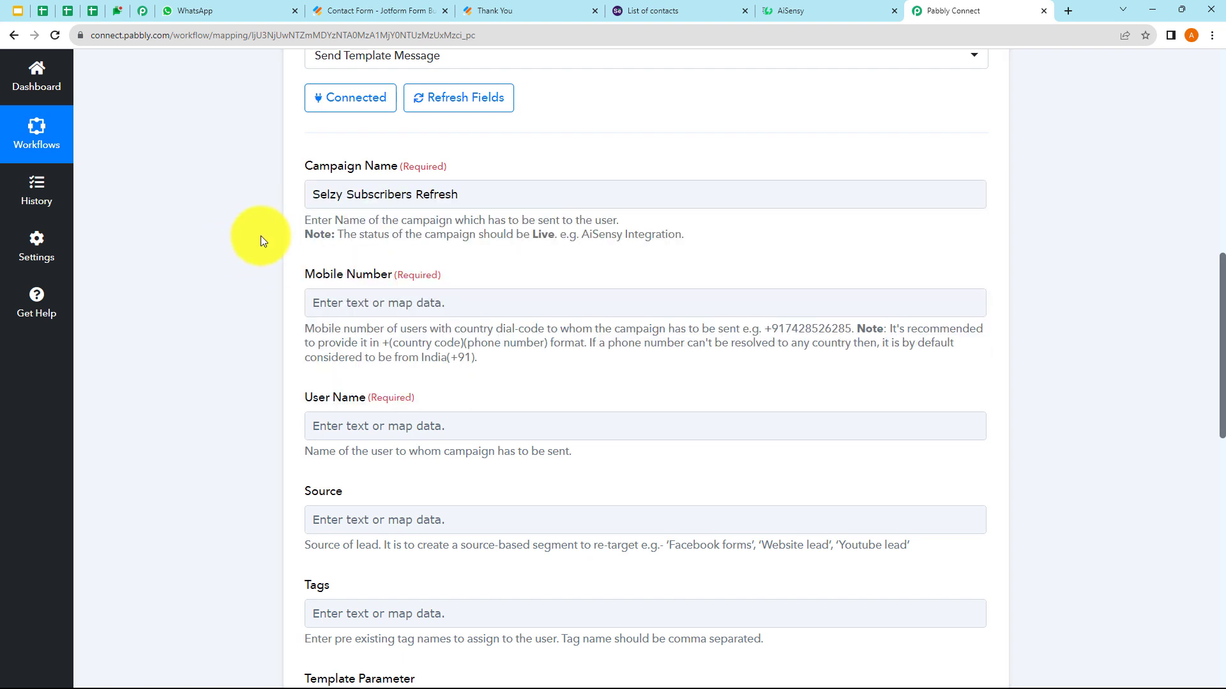
pyautogui.press('BackSpace')
pyautogui.press('BackSpace')
pyautogui.press('BackSpace')
pyautogui.press('BackSpace')
pyautogui.press('BackSpace')
pyautogui.press('BackSpace')
pyautogui.press('BackSpace')
pyautogui.press('BackSpace')
# - Map the webhook's Q6 PhoneNumber Full into Mobile Number
pyautogui.scroll(-1, 260, 232)
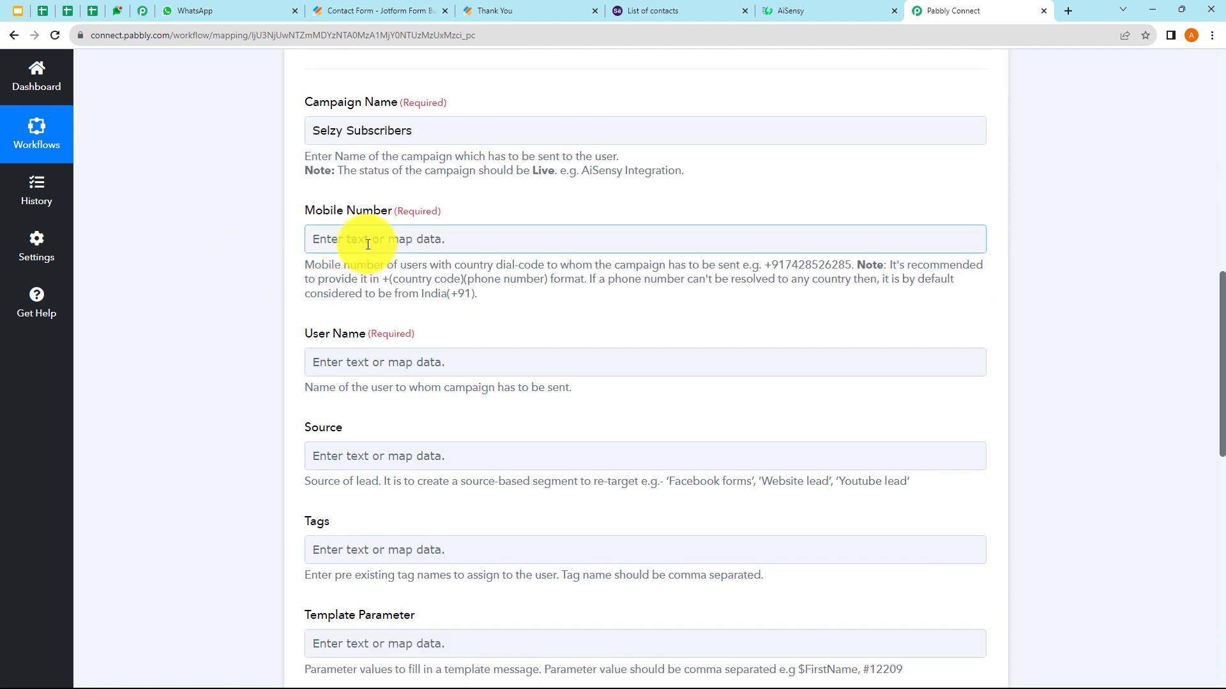
pyautogui.click(388, 239)
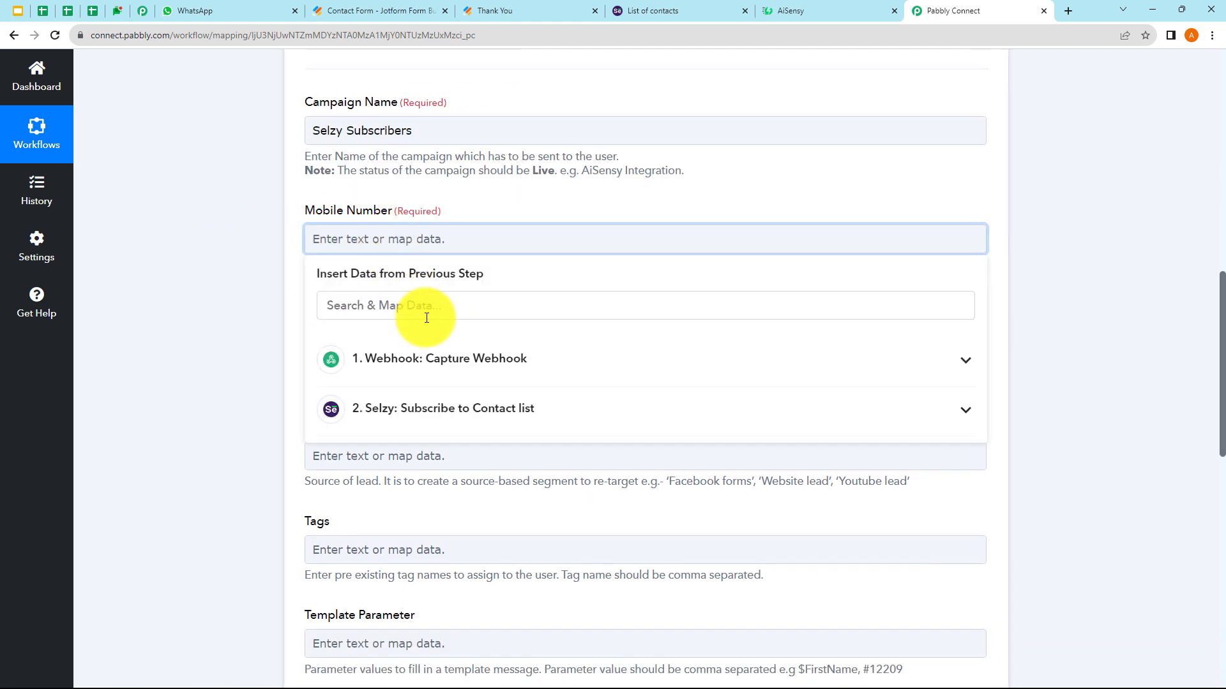
pyautogui.click(430, 370)
pyautogui.scroll(-10, 438, 517)
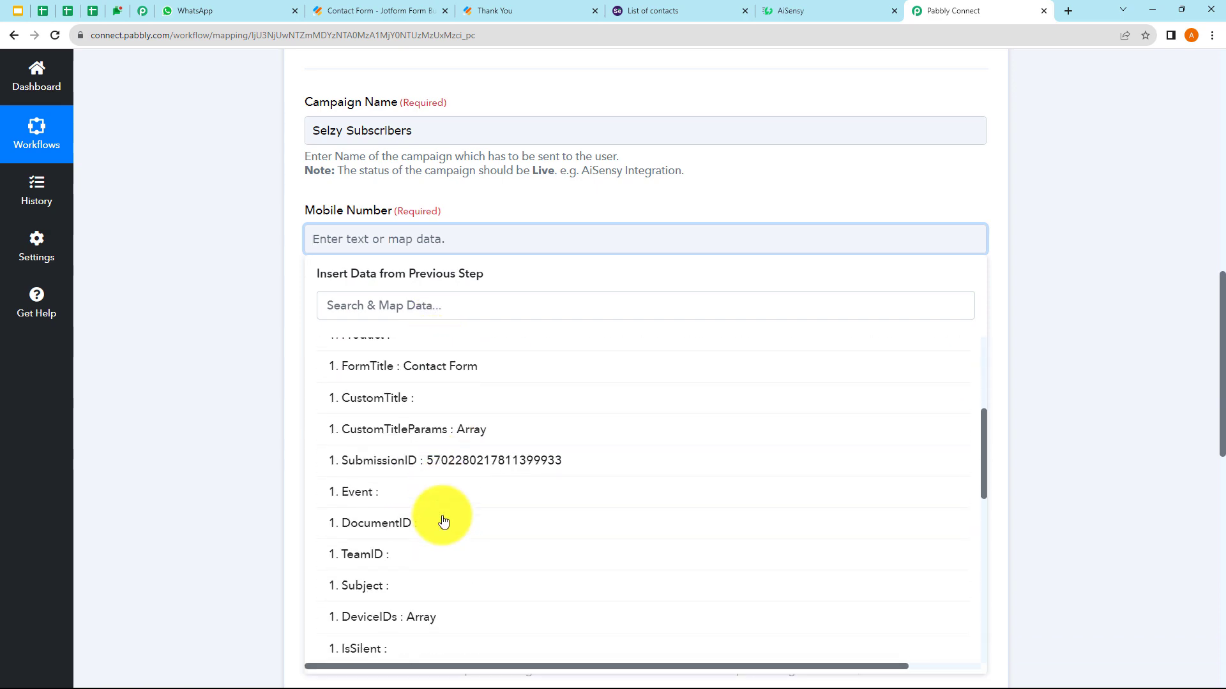
pyautogui.scroll(-1, 444, 520)
pyautogui.click(487, 515)
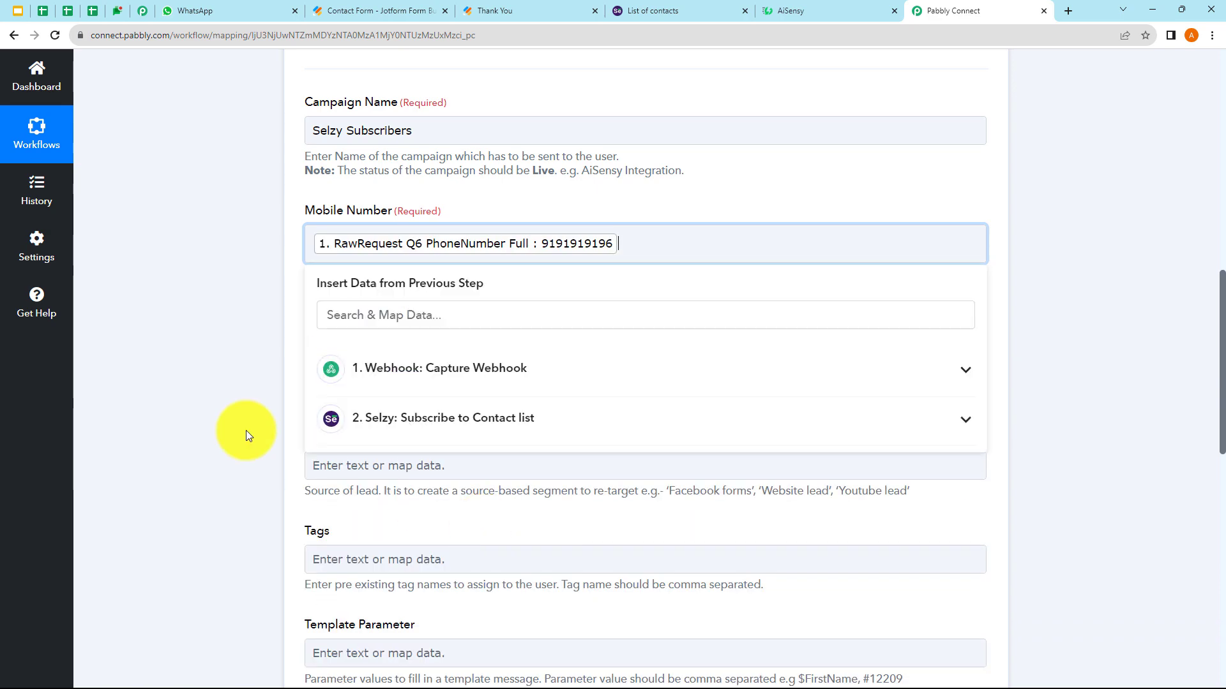
# - Map the submitter's Q3 Name First and Q3 Name Last into User Name
pyautogui.scroll(-3, 211, 354)
pyautogui.click(350, 179)
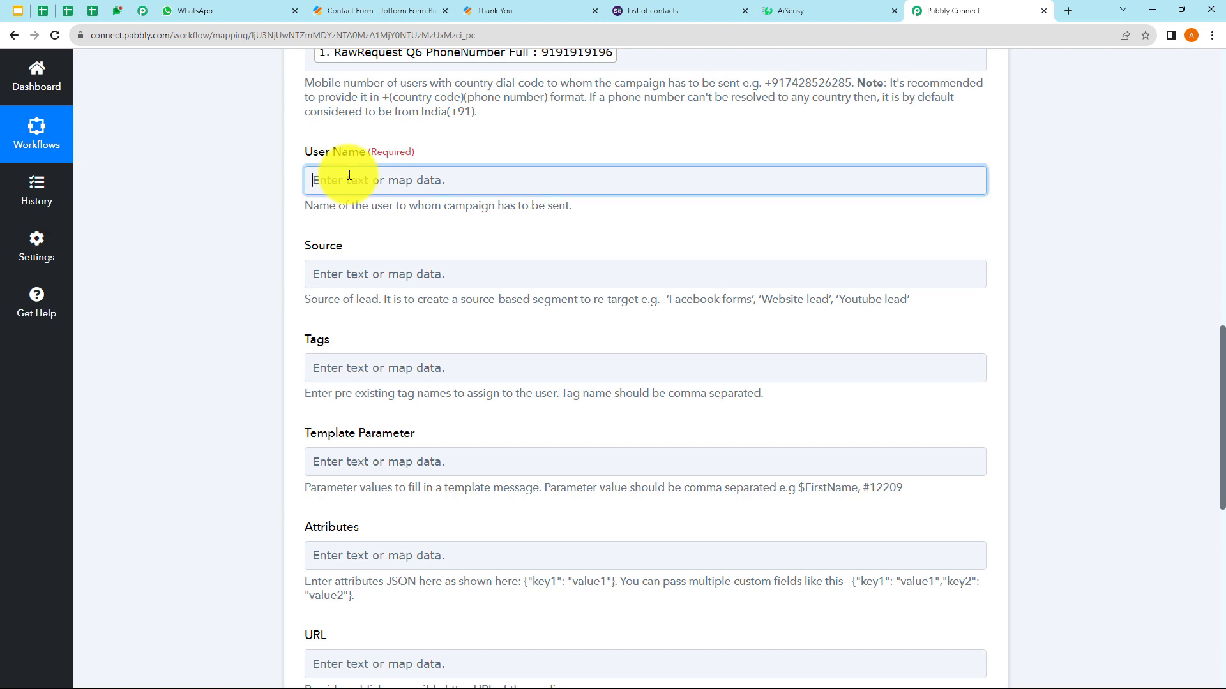
pyautogui.click(417, 307)
pyautogui.scroll(-9, 479, 447)
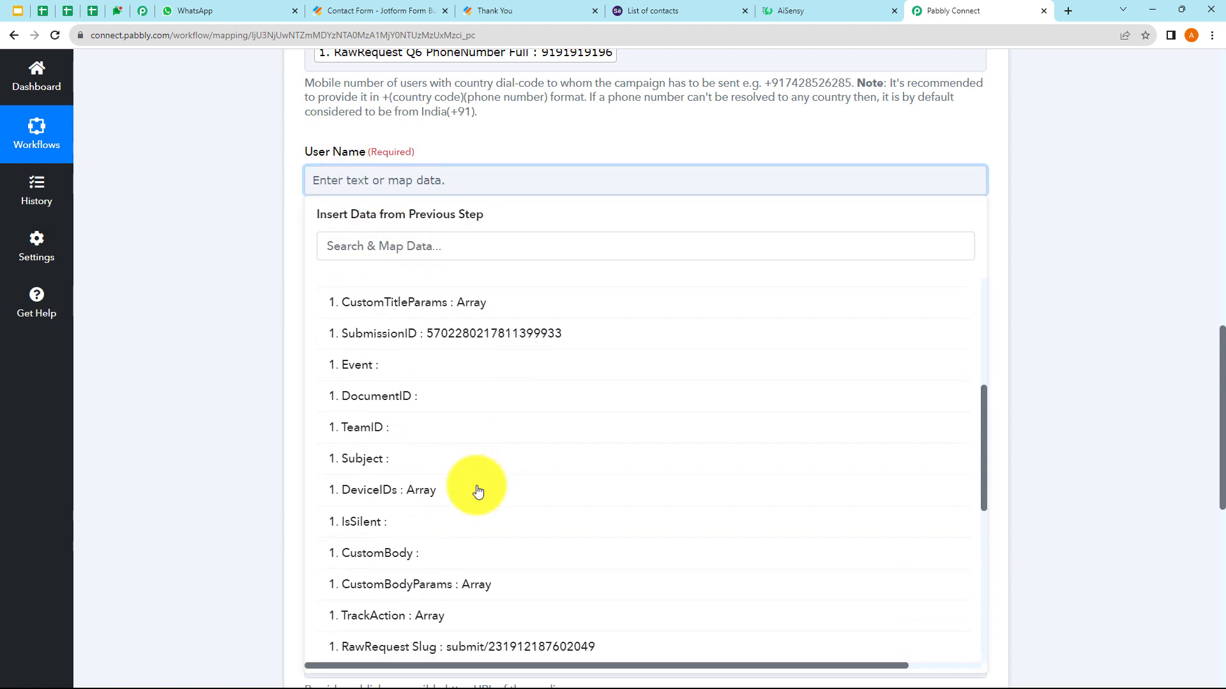
pyautogui.click(487, 436)
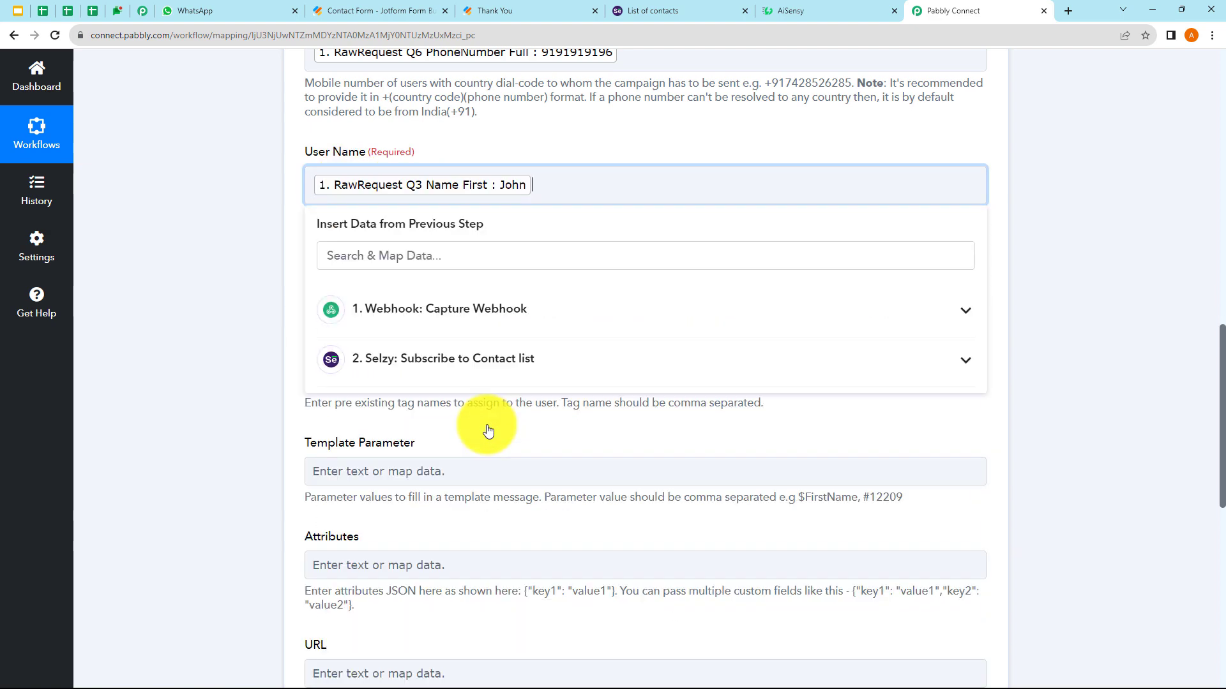
pyautogui.click(424, 309)
pyautogui.scroll(-3, 527, 523)
pyautogui.scroll(-5, 524, 522)
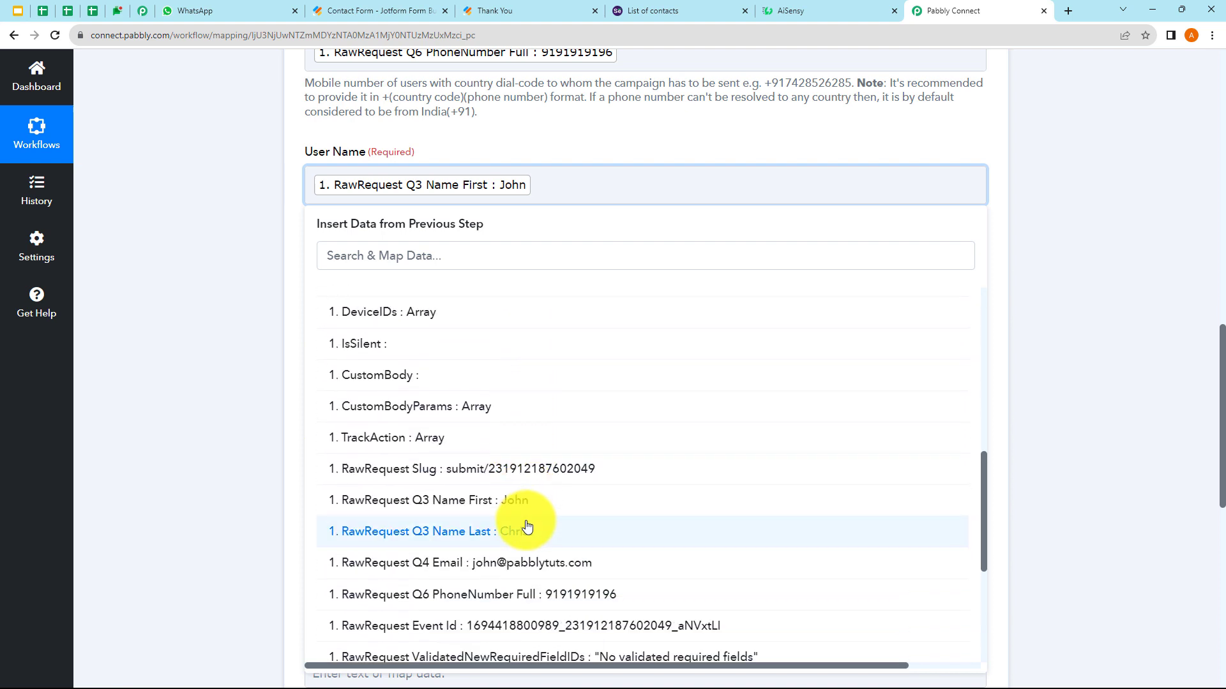
pyautogui.click(509, 531)
pyautogui.click(239, 374)
# - Check the Source and Template Parameter mapping lists, leaving both empty
pyautogui.scroll(-2, 239, 374)
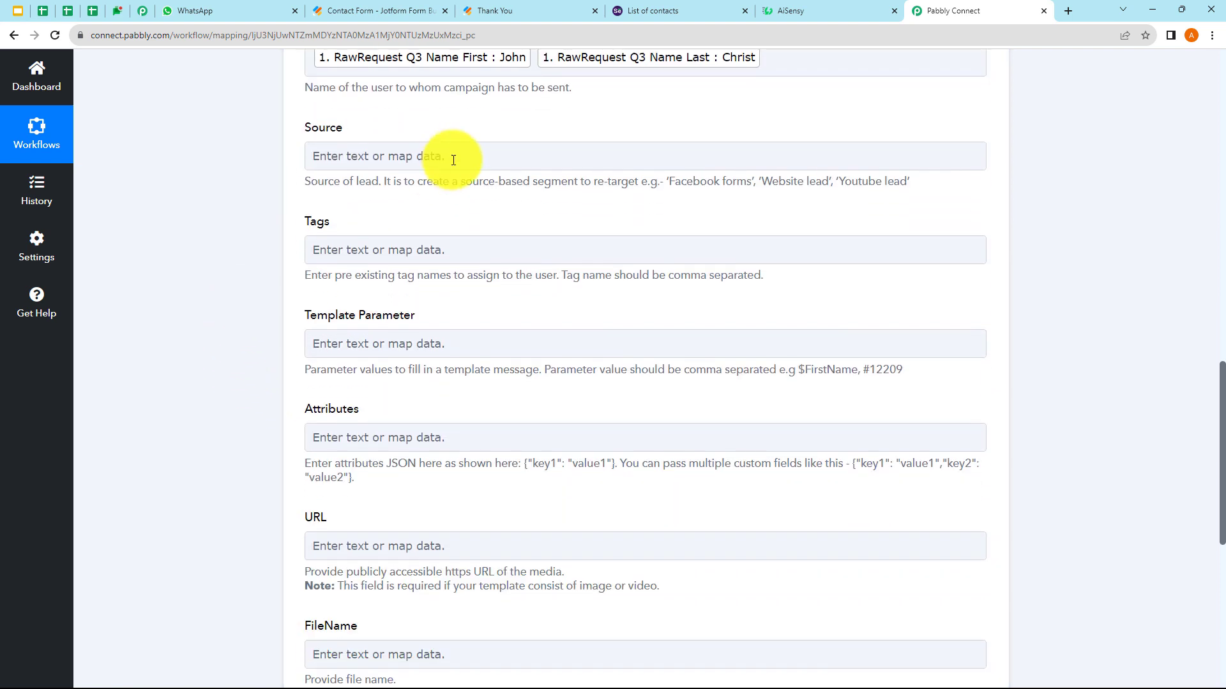
pyautogui.click(373, 158)
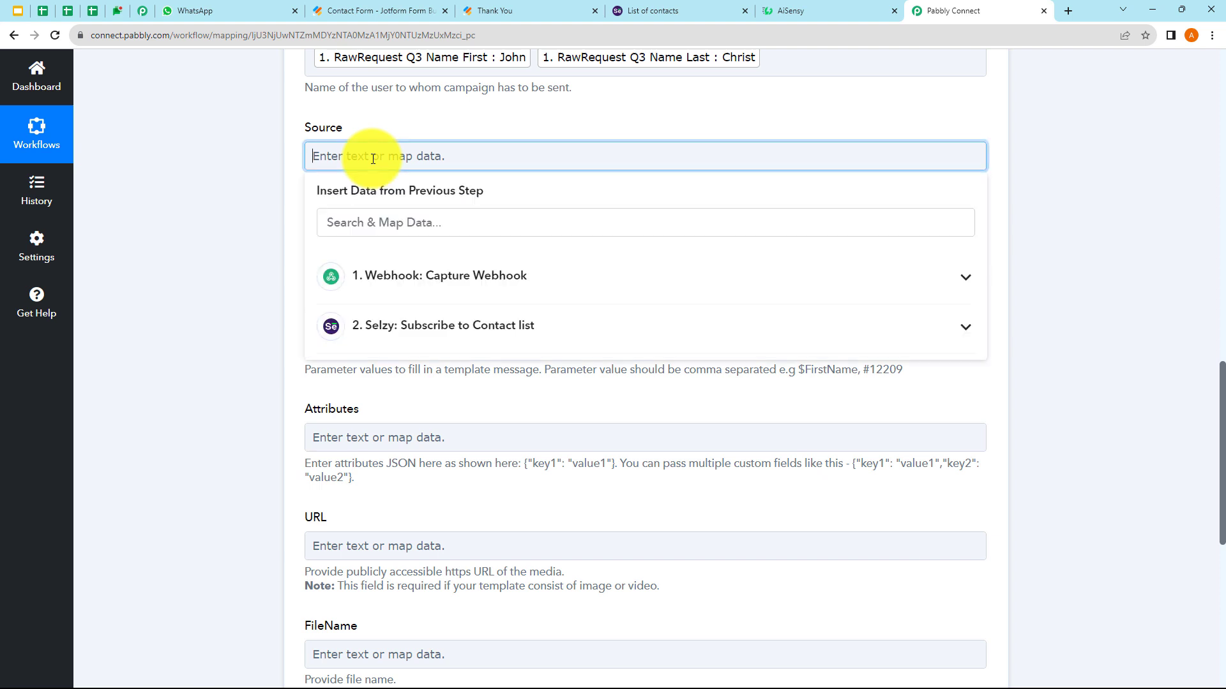
pyautogui.click(240, 181)
pyautogui.scroll(-1, 373, 204)
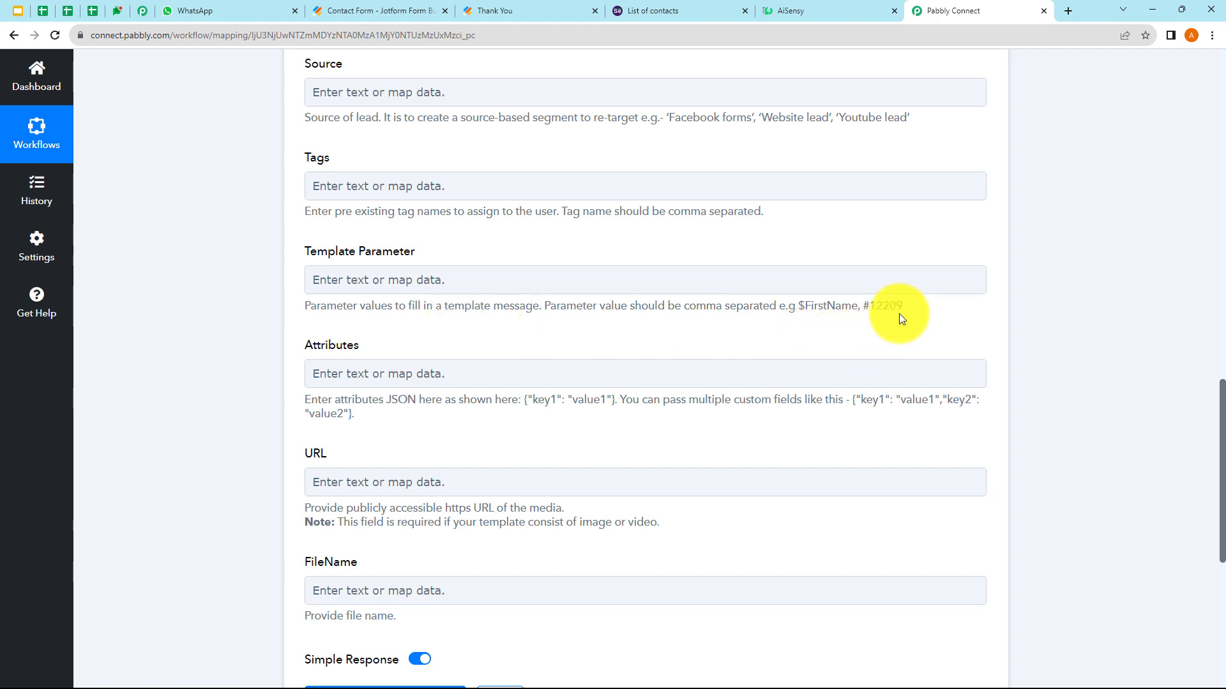
pyautogui.click(436, 284)
pyautogui.click(252, 258)
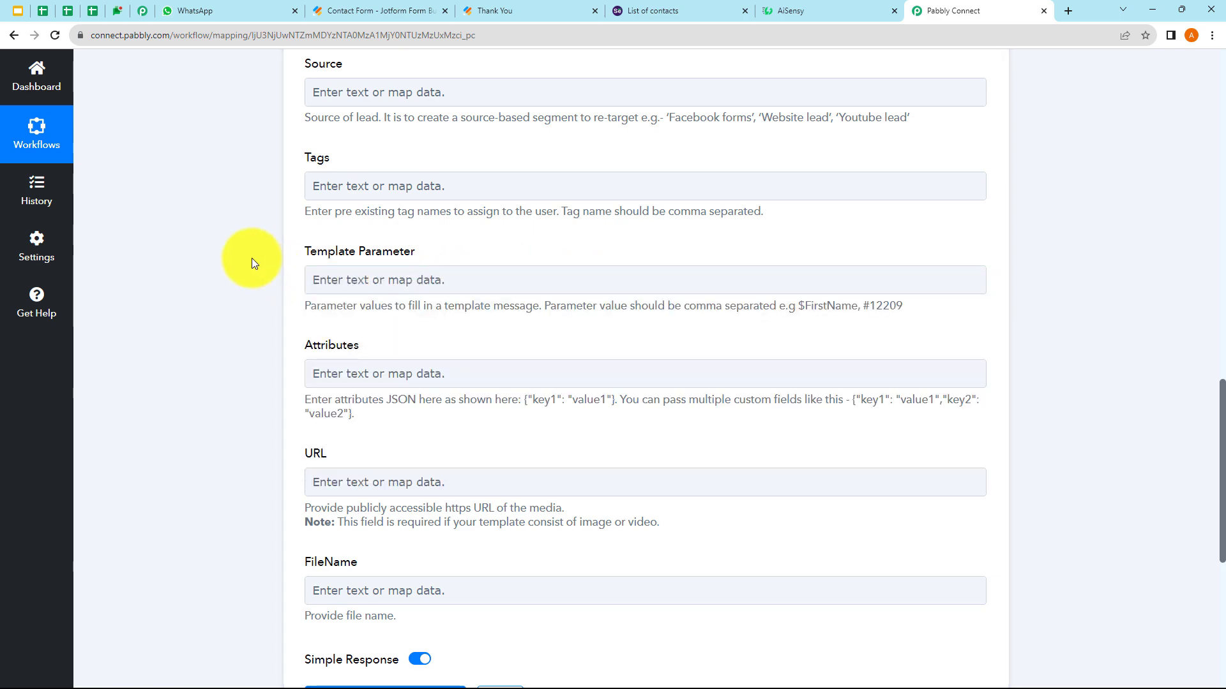
pyautogui.click(879, 7)
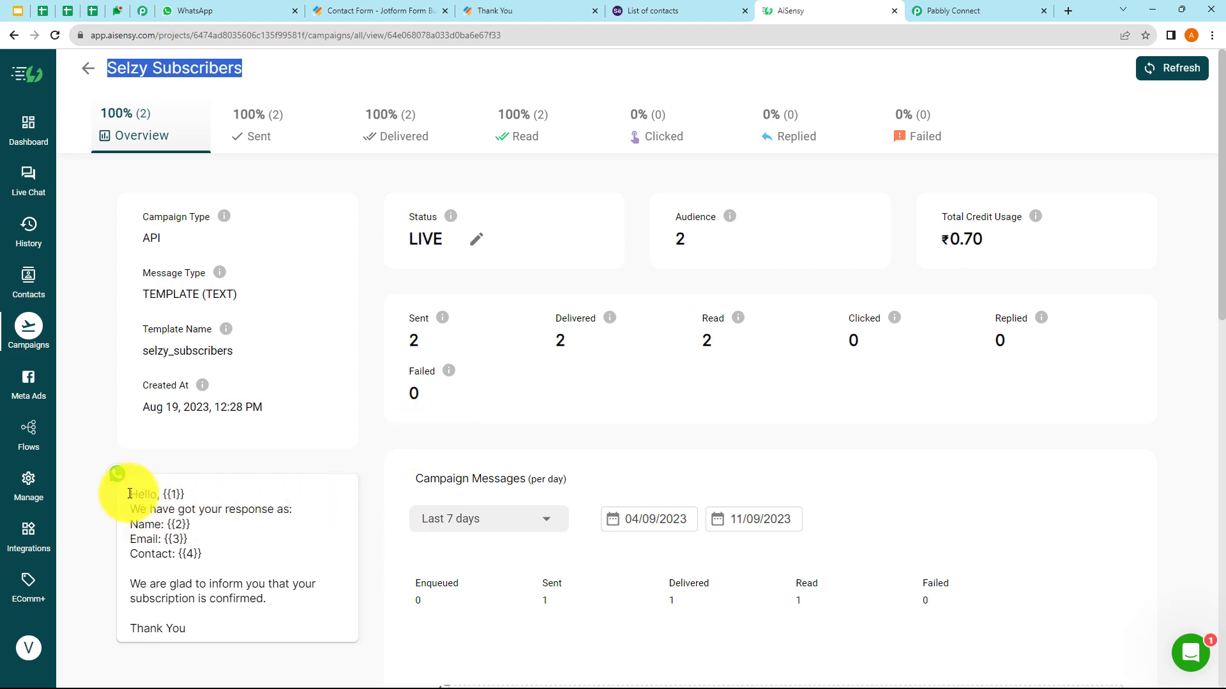
pyautogui.moveTo(130, 493); pyautogui.dragTo(227, 620)
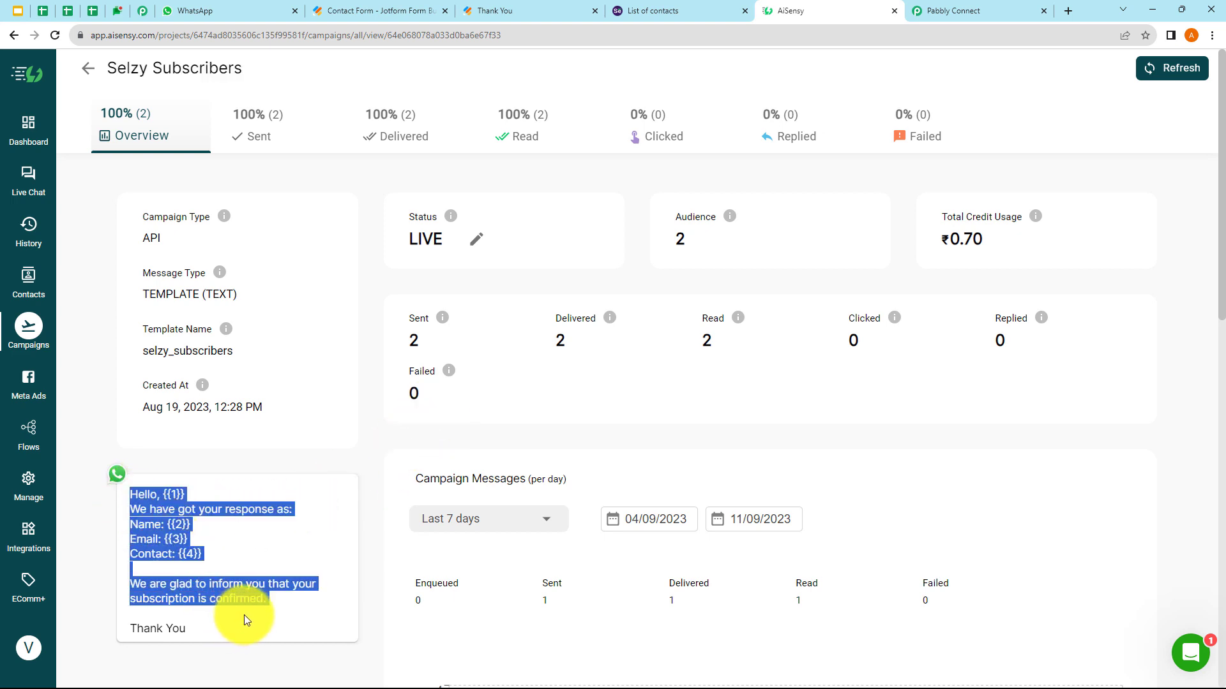
pyautogui.click(244, 615)
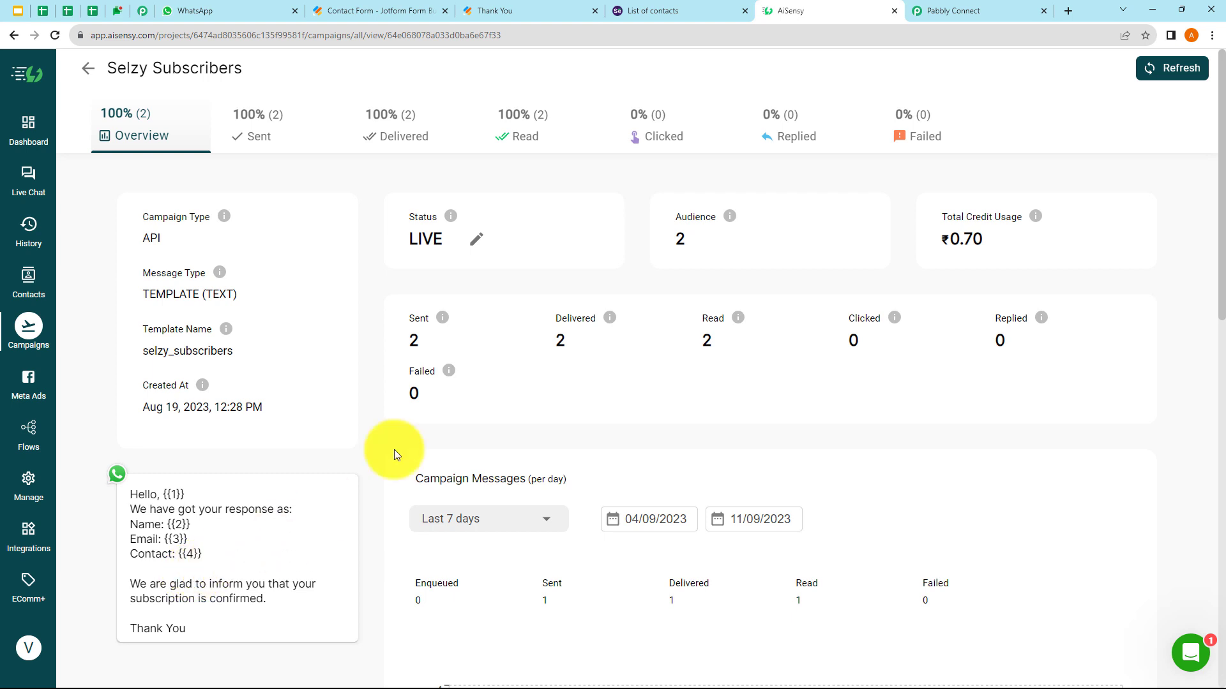
pyautogui.click(929, 16)
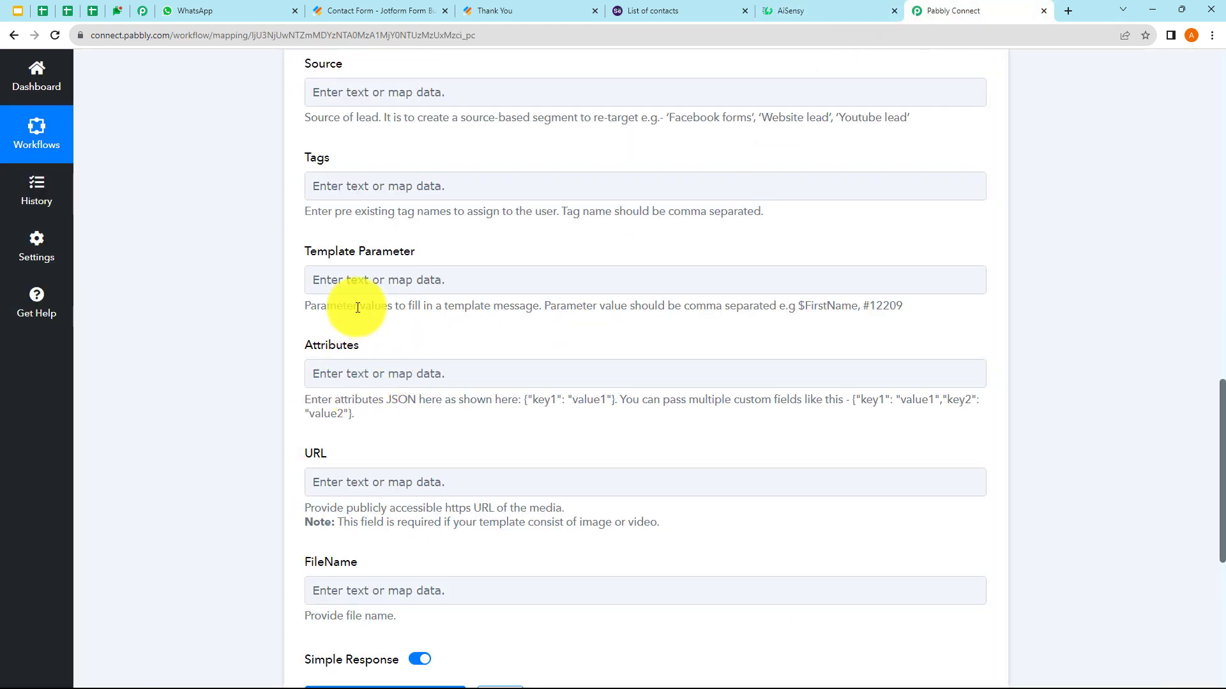
# - Map Q3 Name First as the first Template Parameter value, followed by a comma
pyautogui.click(370, 279)
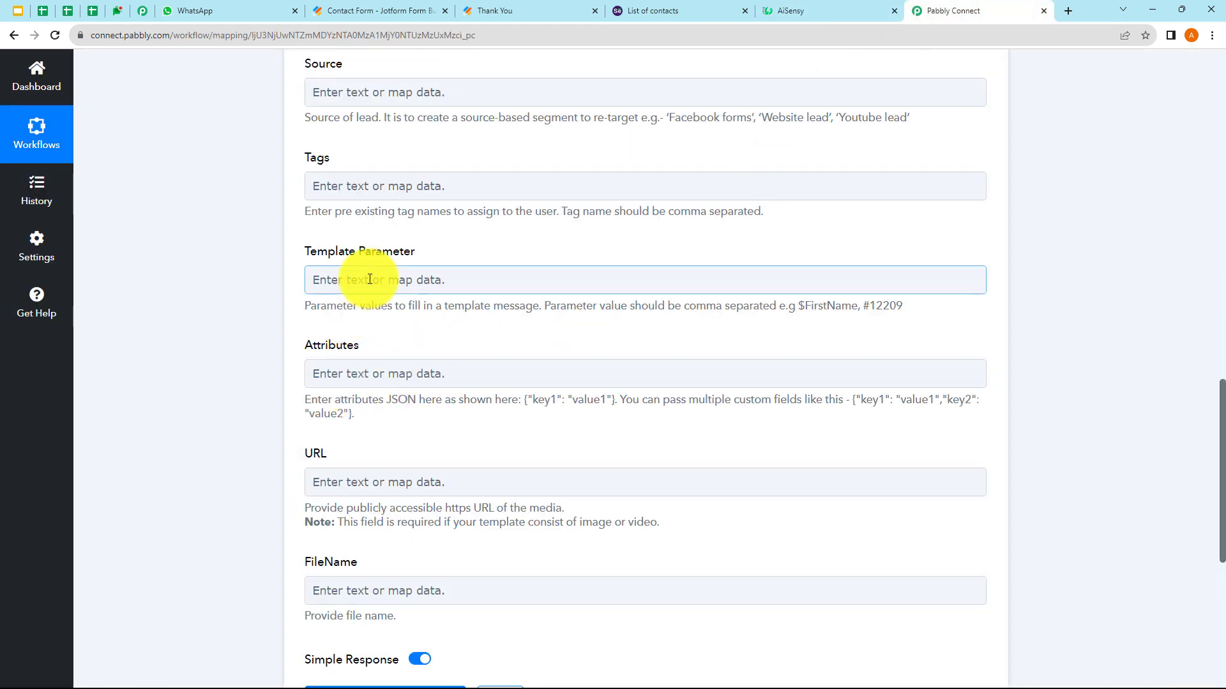
pyautogui.click(369, 279)
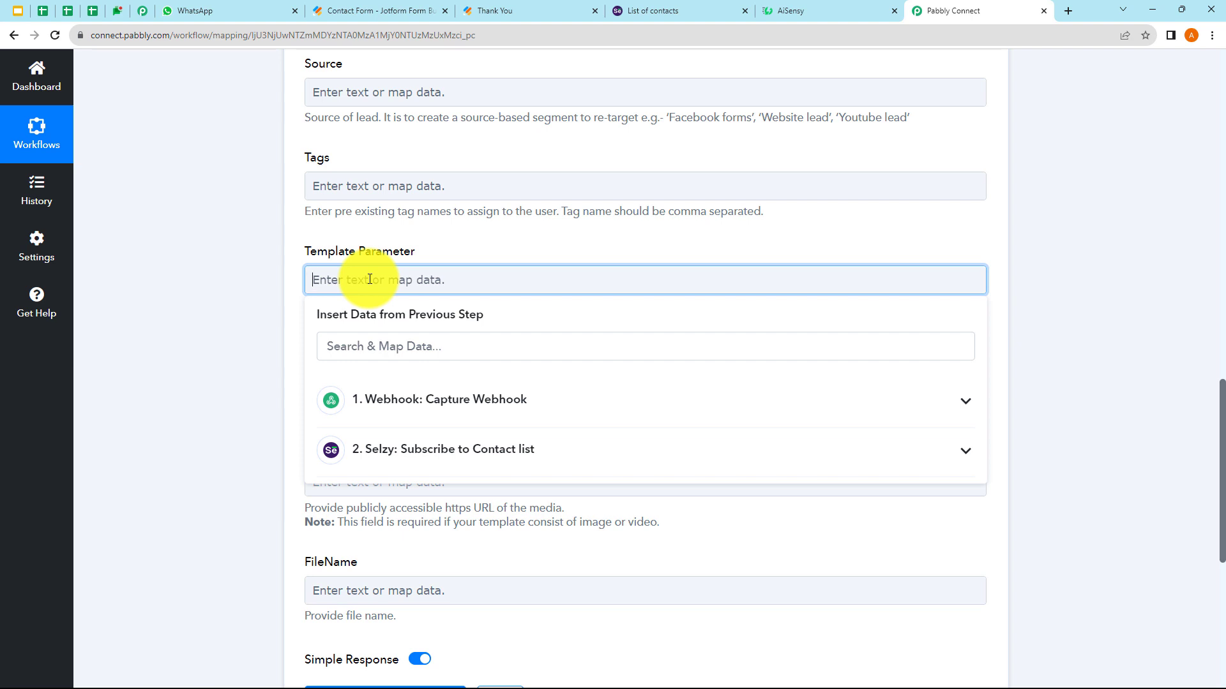
pyautogui.click(419, 400)
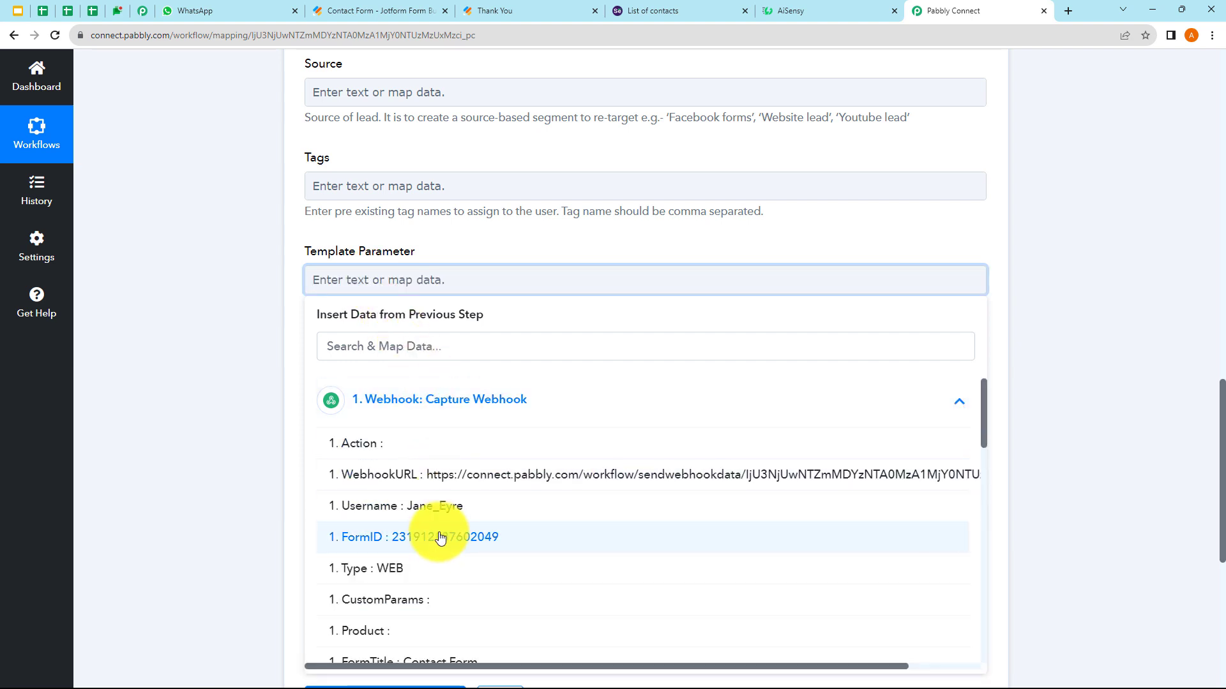
pyautogui.scroll(-3, 441, 543)
pyautogui.scroll(-7, 442, 542)
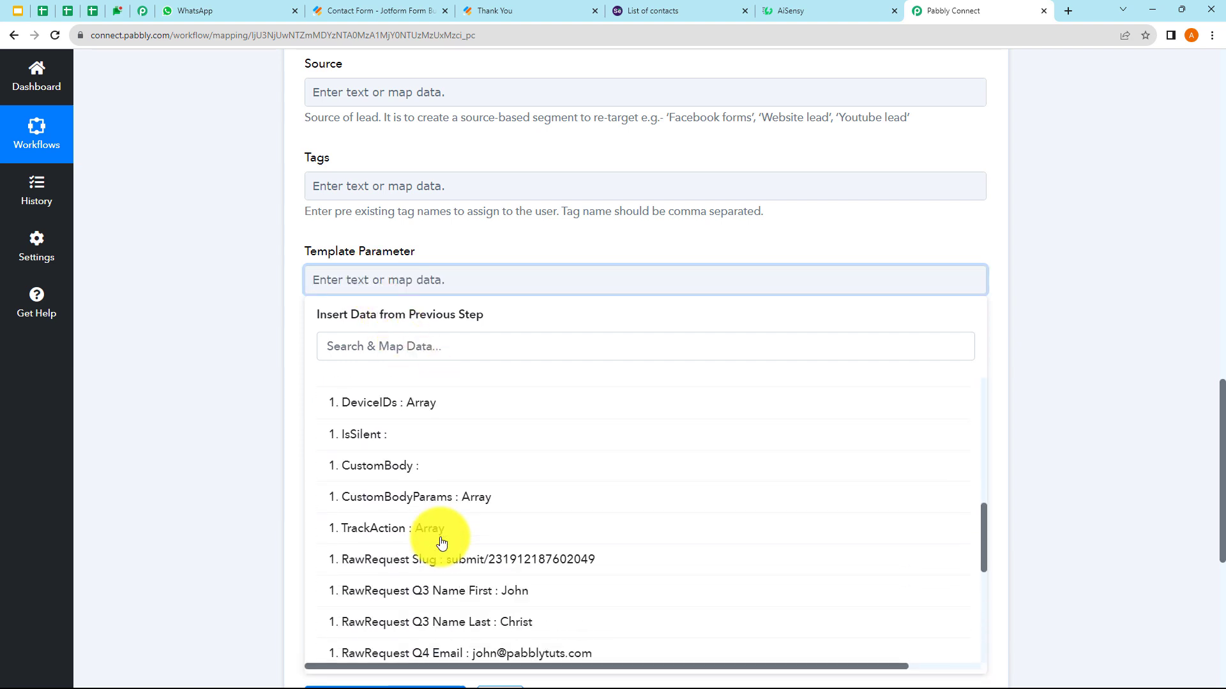
pyautogui.click(460, 537)
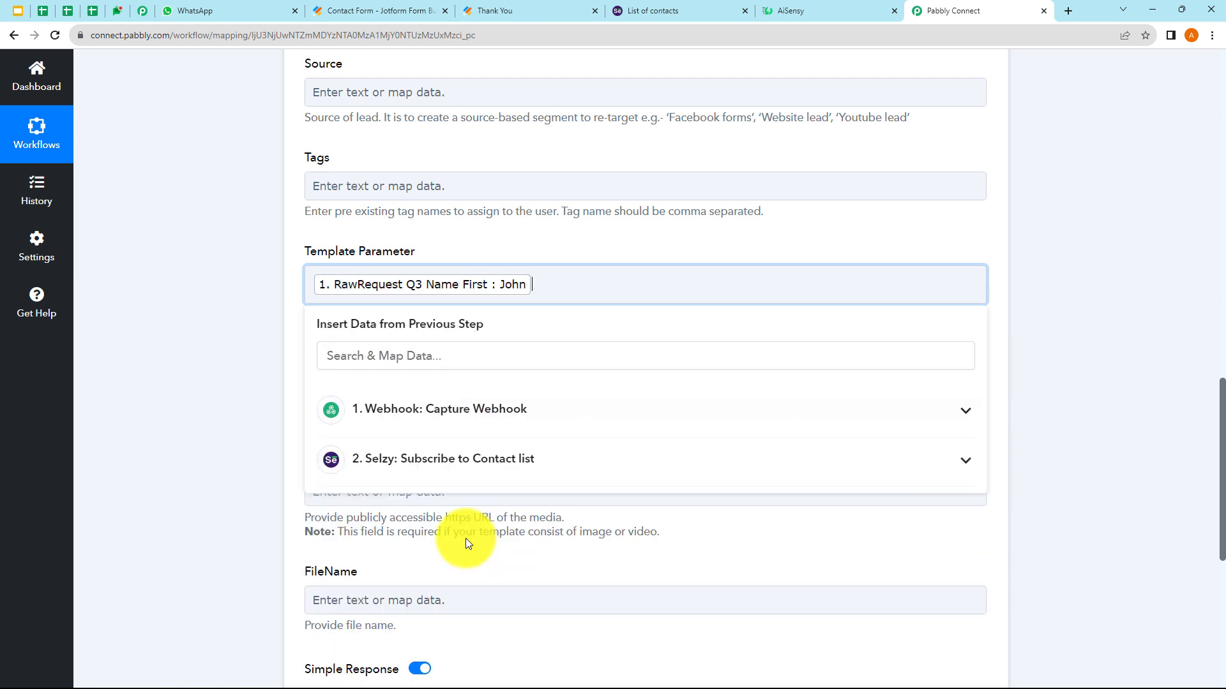
pyautogui.click(254, 423)
pyautogui.click(545, 293)
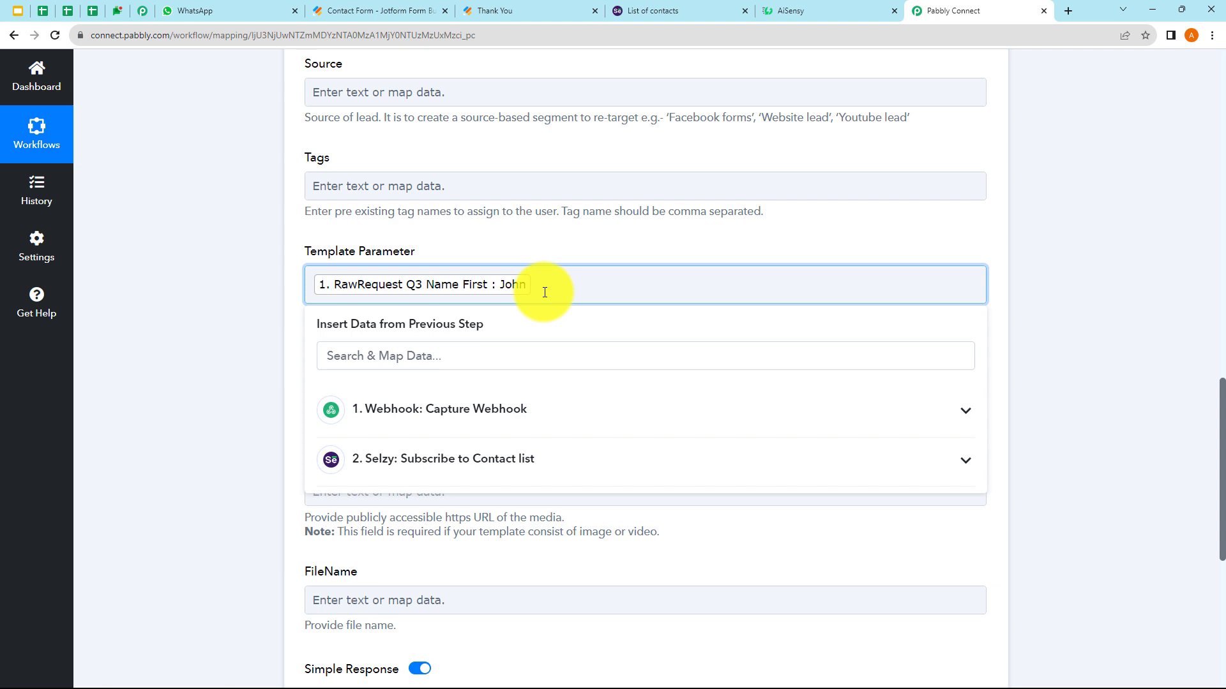
pyautogui.write(',')
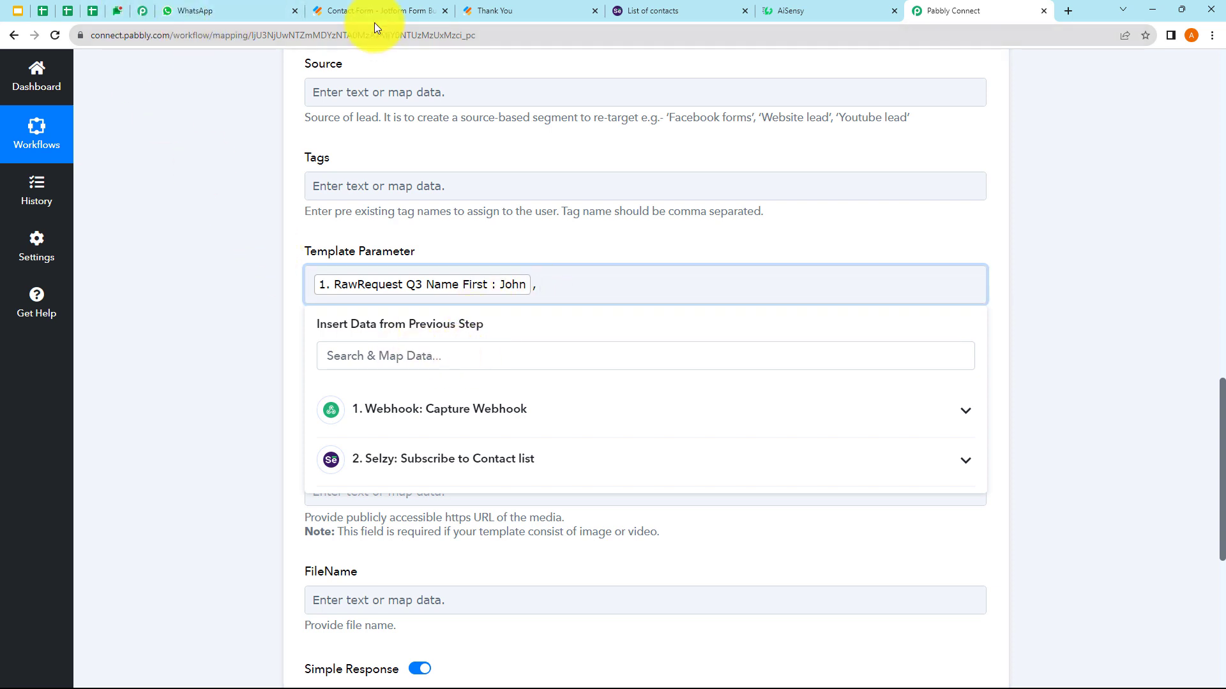
# - After checking the AiSensy template's placeholders, add Q3 Name First again as the second value
pyautogui.click(806, 7)
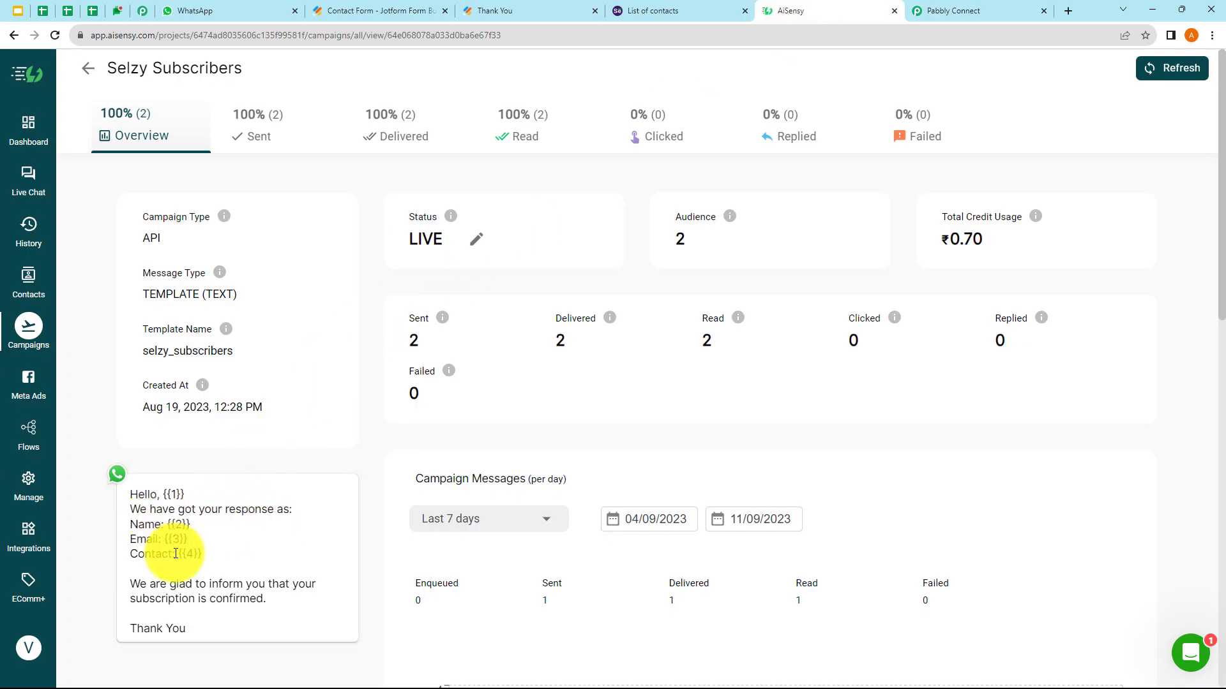
pyautogui.click(937, 10)
pyautogui.click(550, 300)
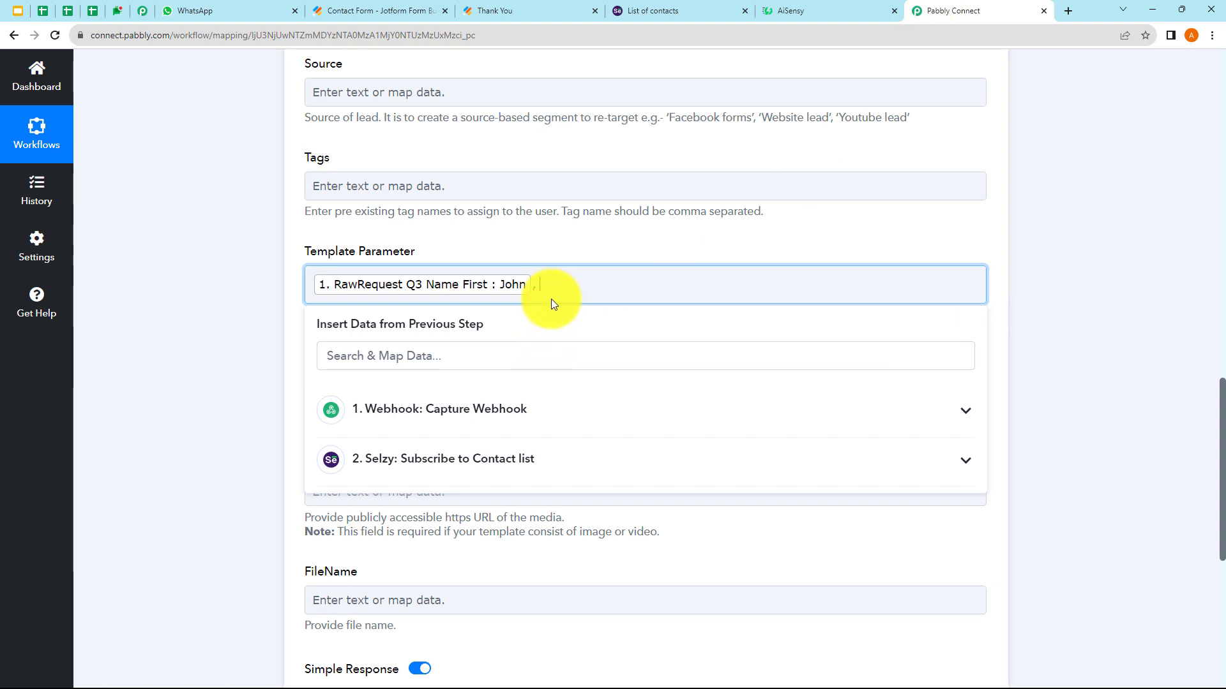
pyautogui.click(506, 407)
pyautogui.scroll(-5, 511, 548)
pyautogui.scroll(-5, 511, 548)
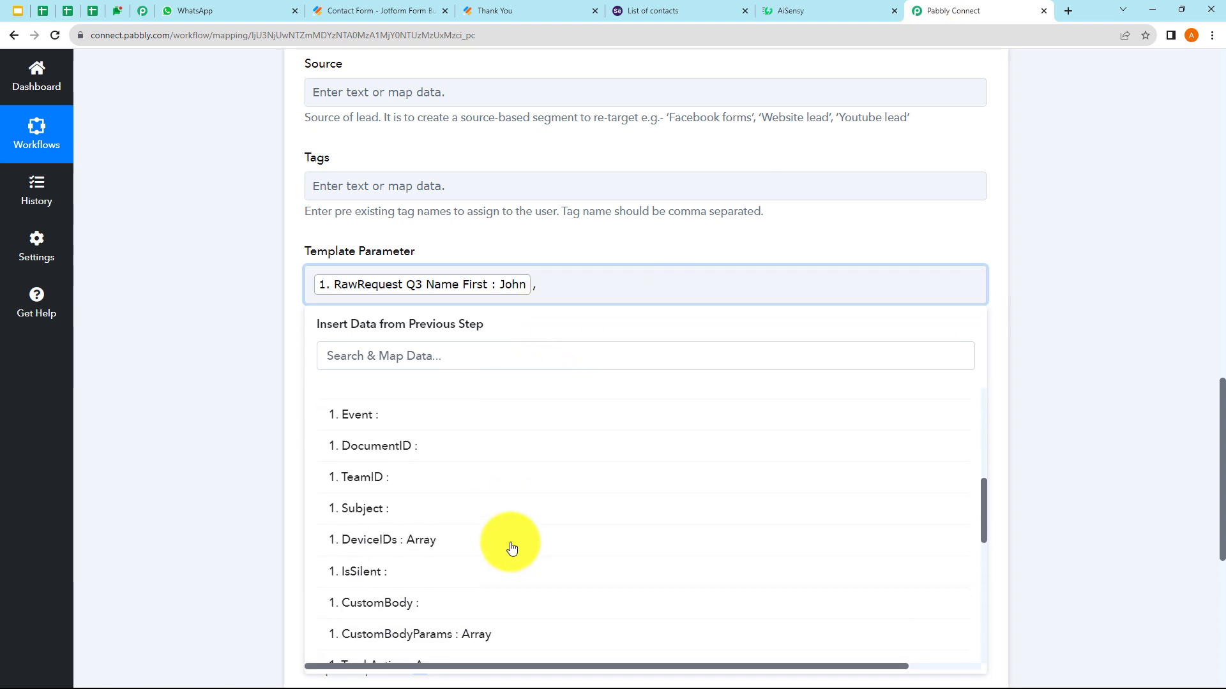
pyautogui.click(511, 543)
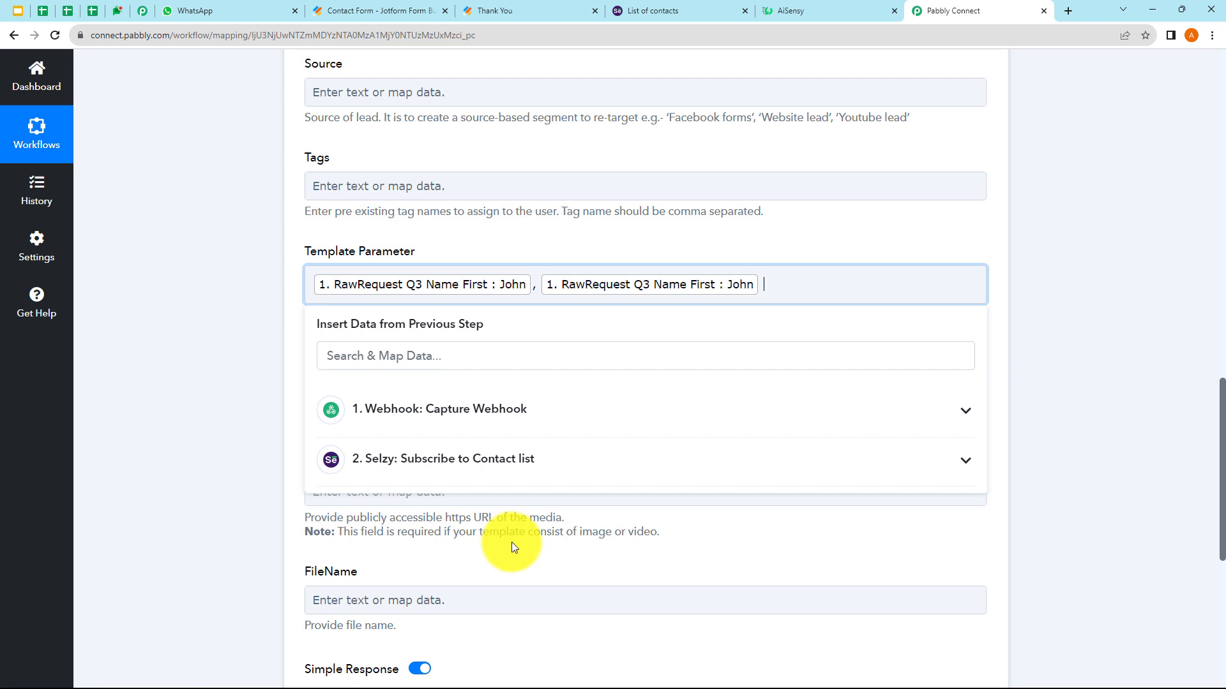
# - Append Q3 Name Last and Q4 Email to Template Parameter, comma-separated
pyautogui.click(432, 418)
pyautogui.scroll(-4, 501, 606)
pyautogui.scroll(-5, 502, 630)
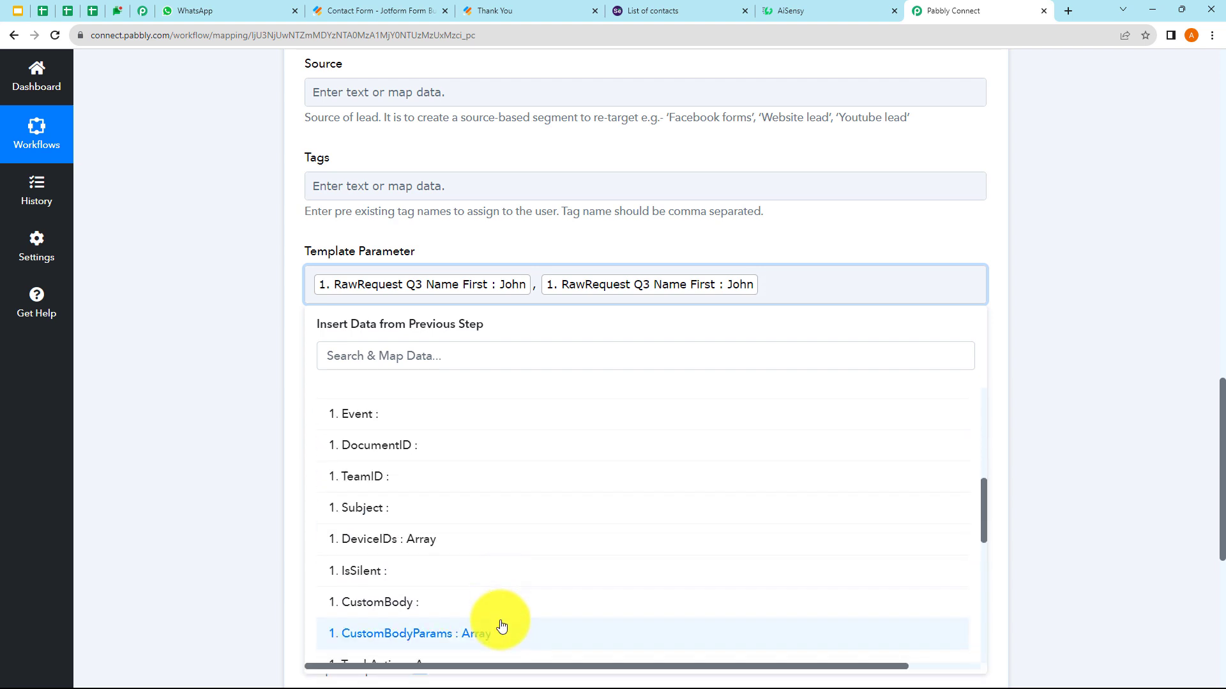
pyautogui.click(508, 575)
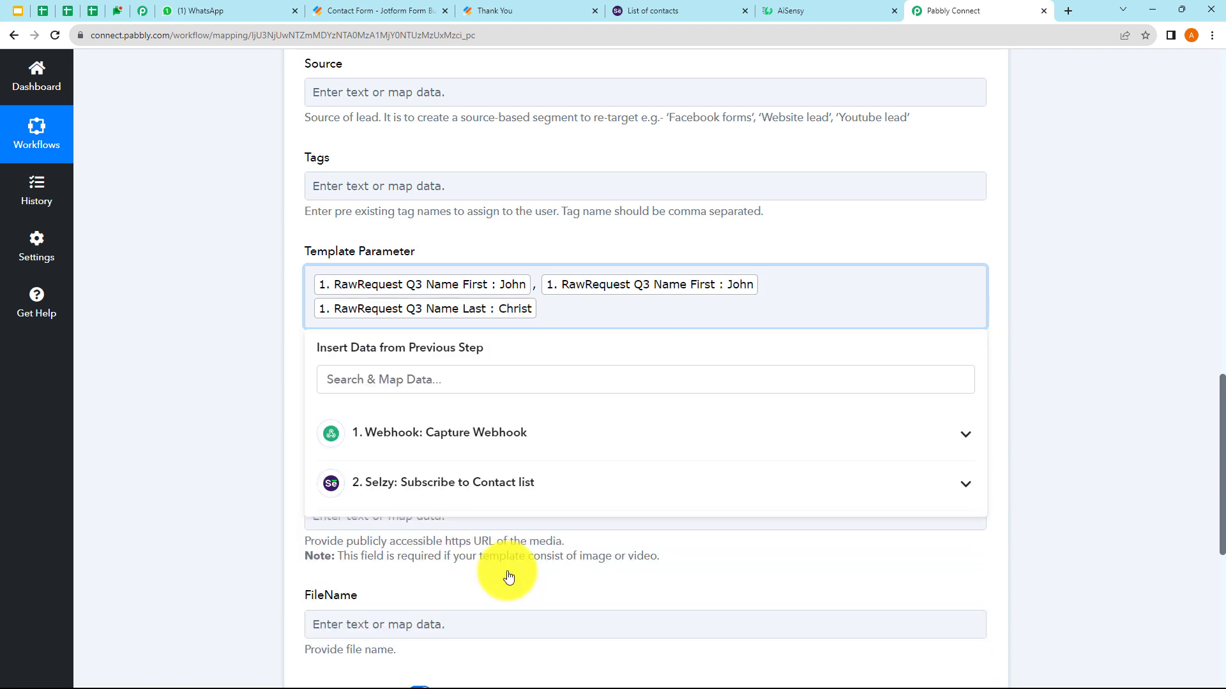
pyautogui.write(',')
pyautogui.click(458, 450)
pyautogui.scroll(-5, 493, 596)
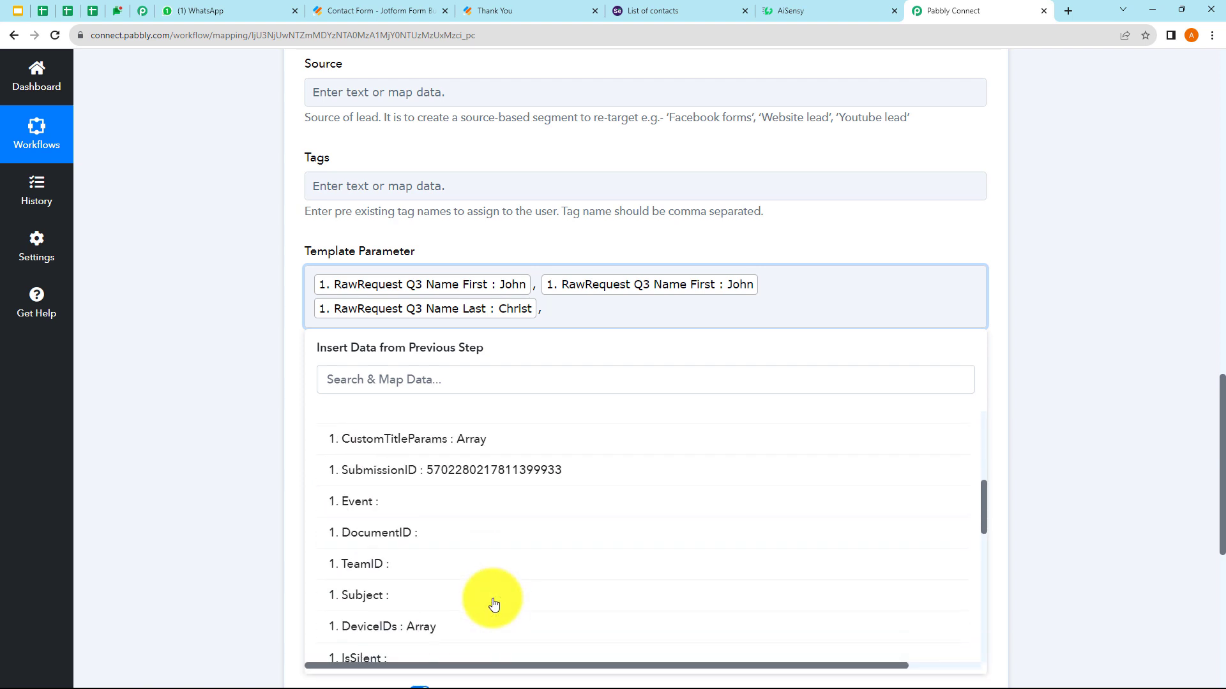
pyautogui.scroll(-5, 494, 604)
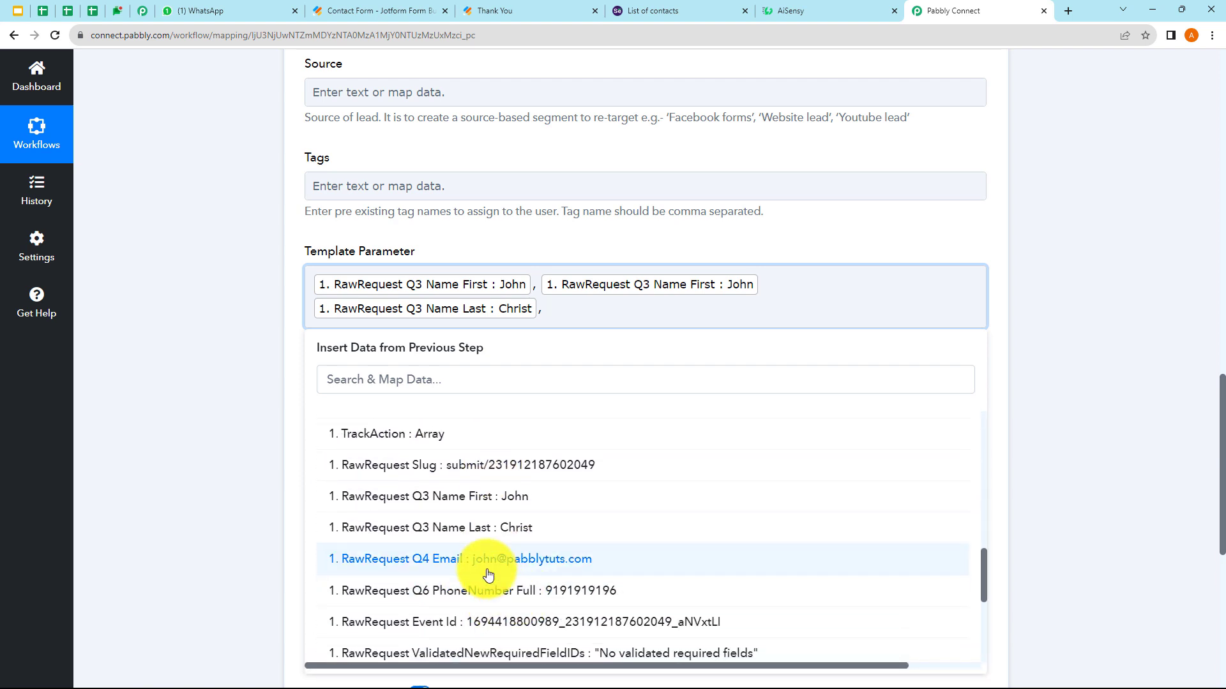
pyautogui.click(488, 575)
pyautogui.write(',')
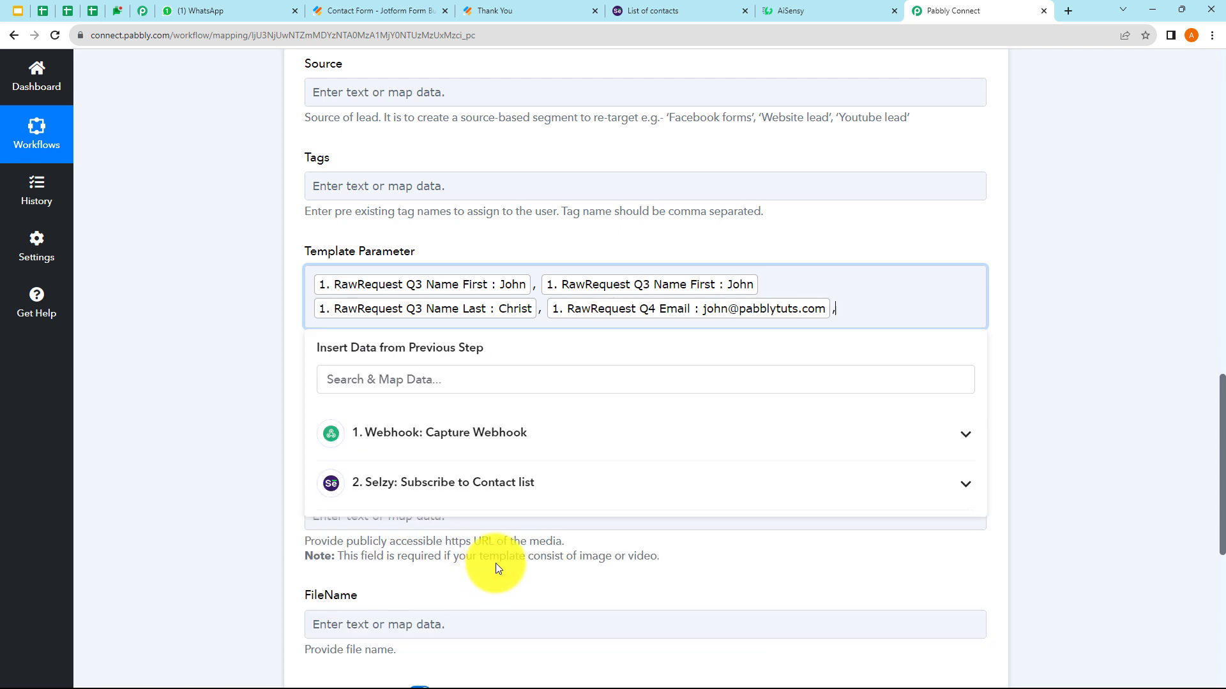
# - Add Q6 PhoneNumber Full as the final Template Parameter value
pyautogui.click(466, 439)
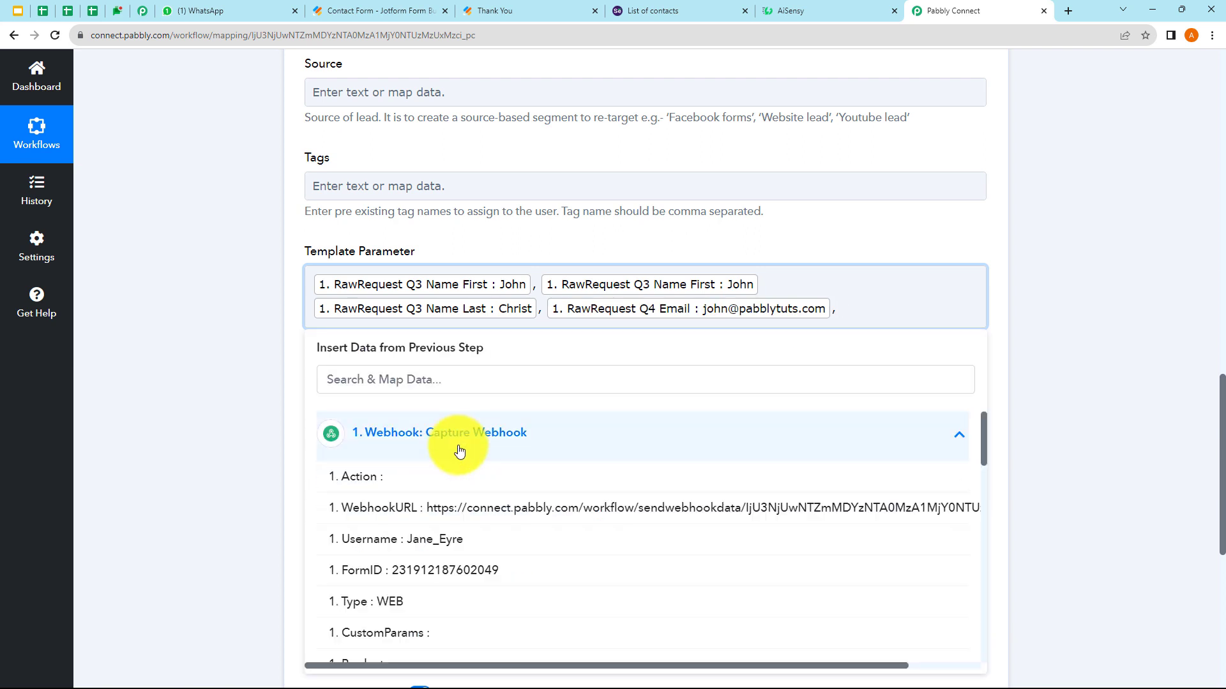
pyautogui.scroll(-5, 473, 611)
pyautogui.scroll(-5, 475, 612)
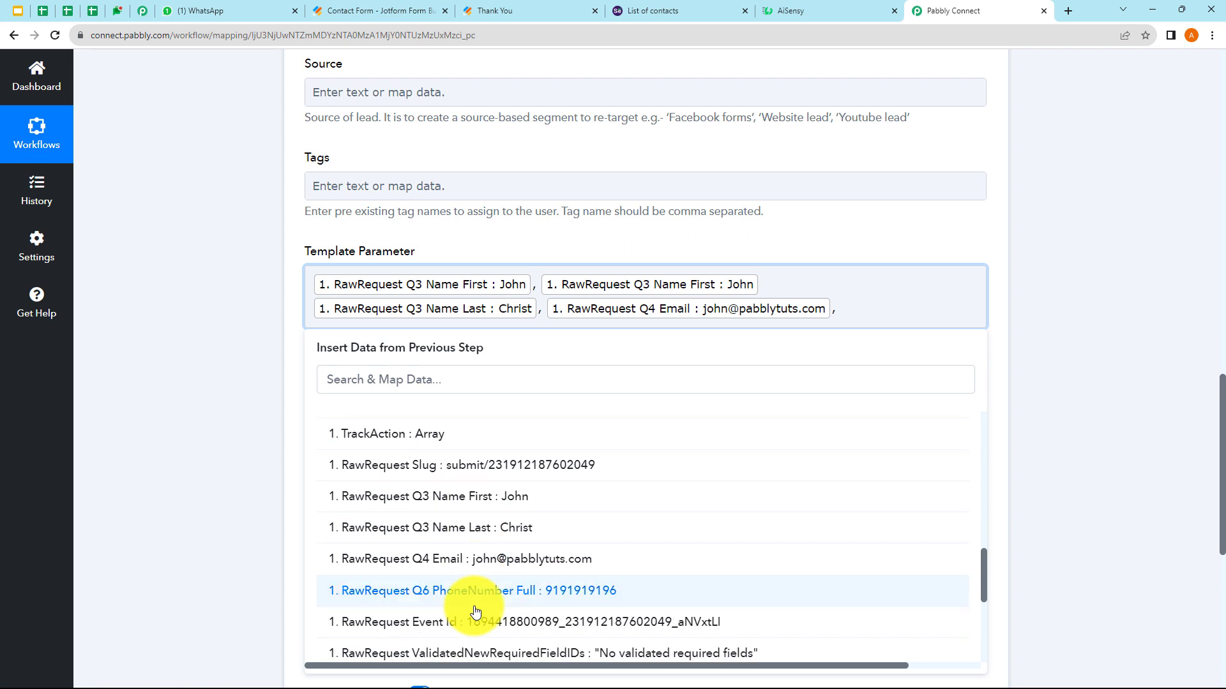
pyautogui.click(533, 528)
pyautogui.click(260, 439)
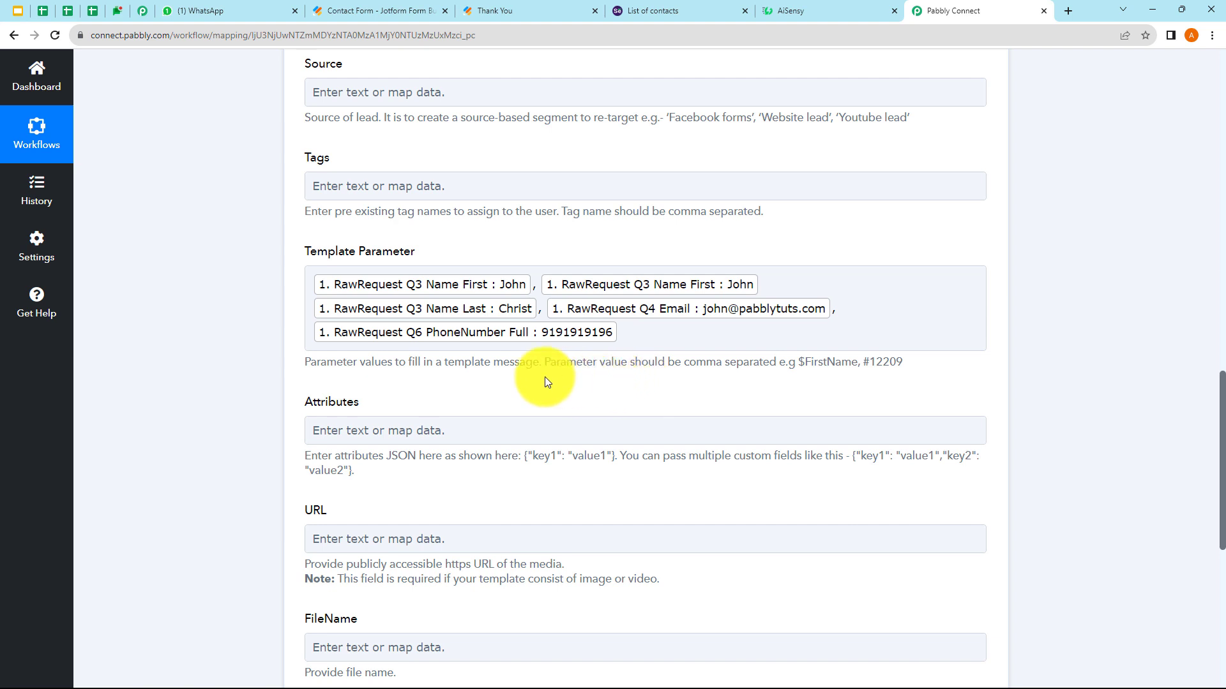
pyautogui.click(829, 11)
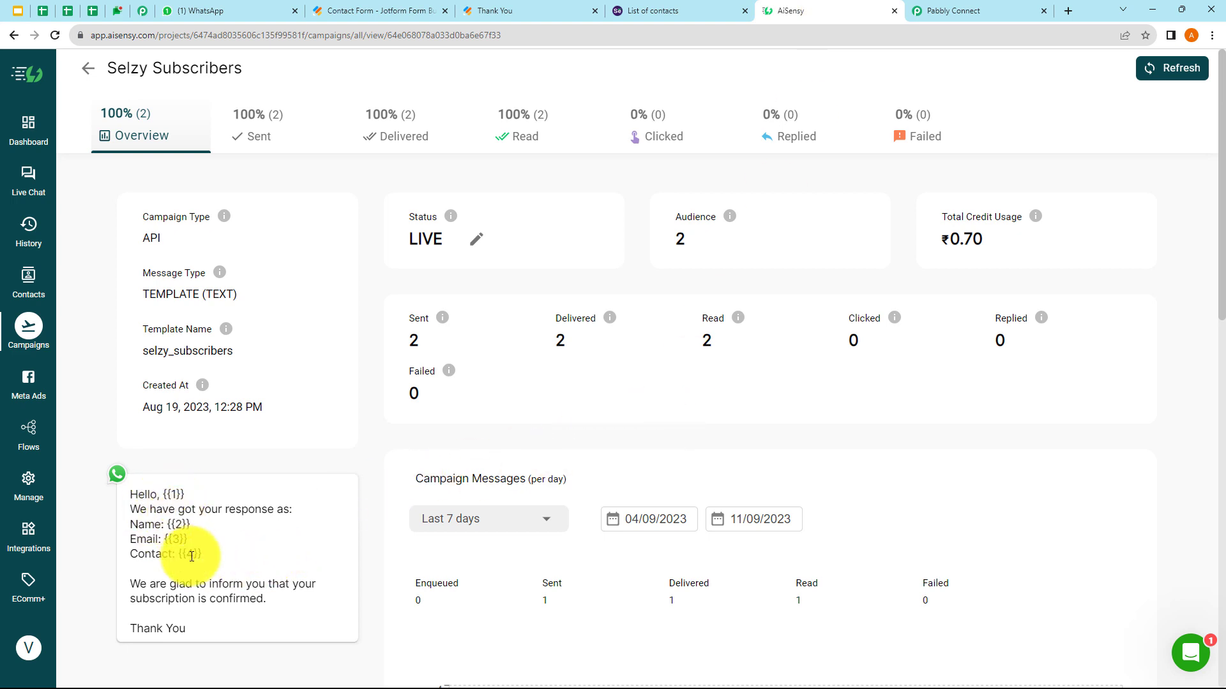
pyautogui.click(960, 11)
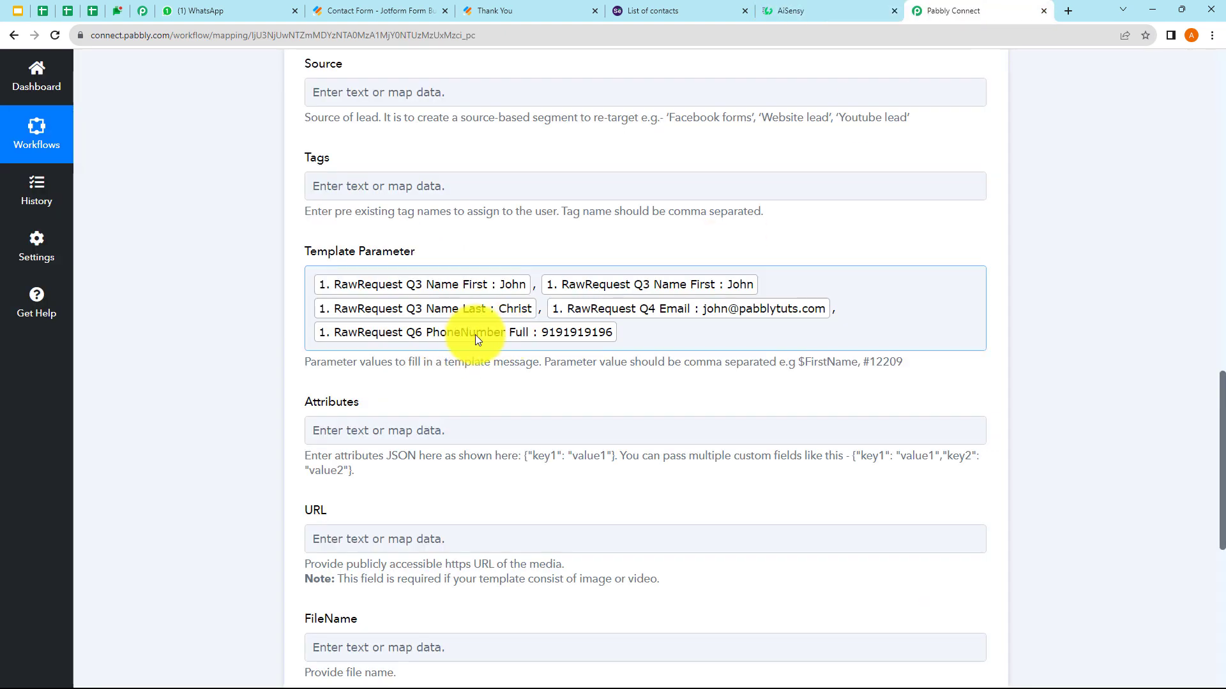
pyautogui.click(421, 439)
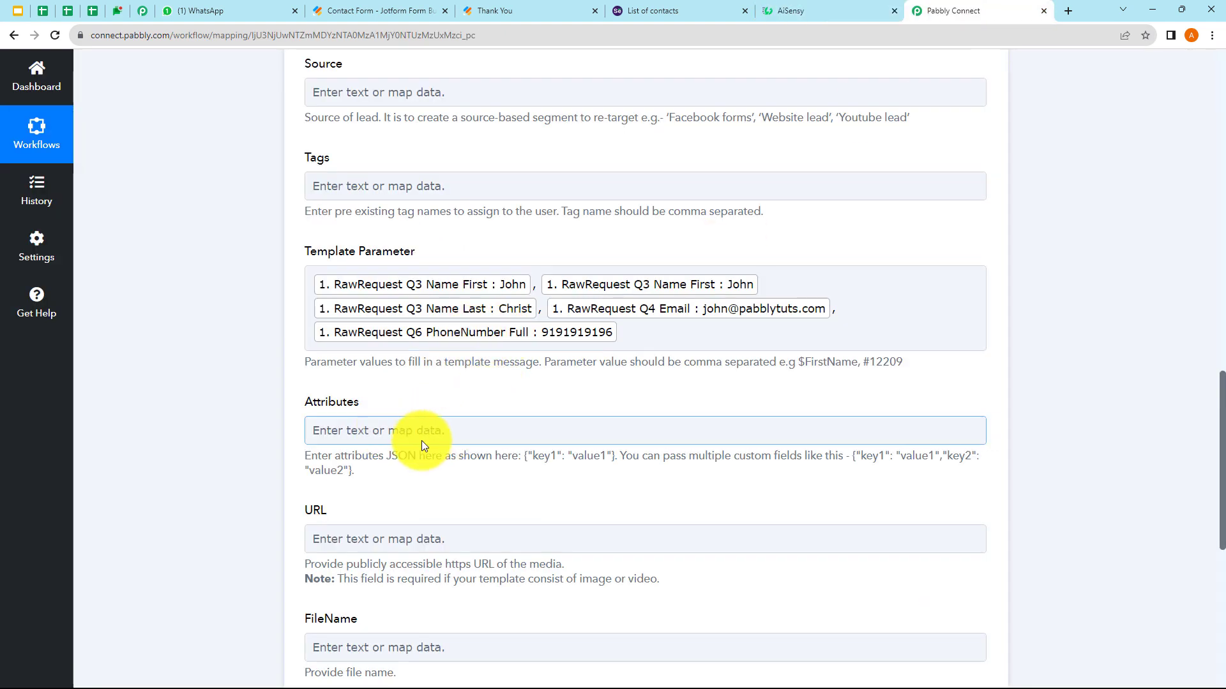
pyautogui.scroll(-1, 426, 439)
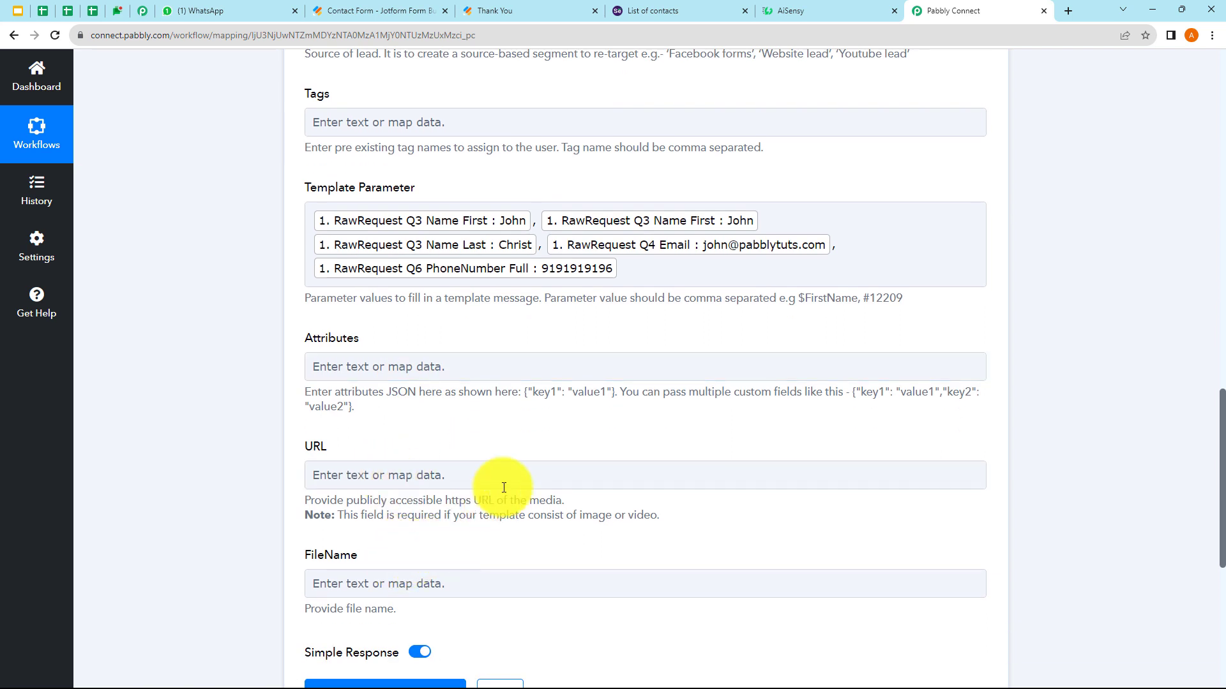
pyautogui.click(408, 584)
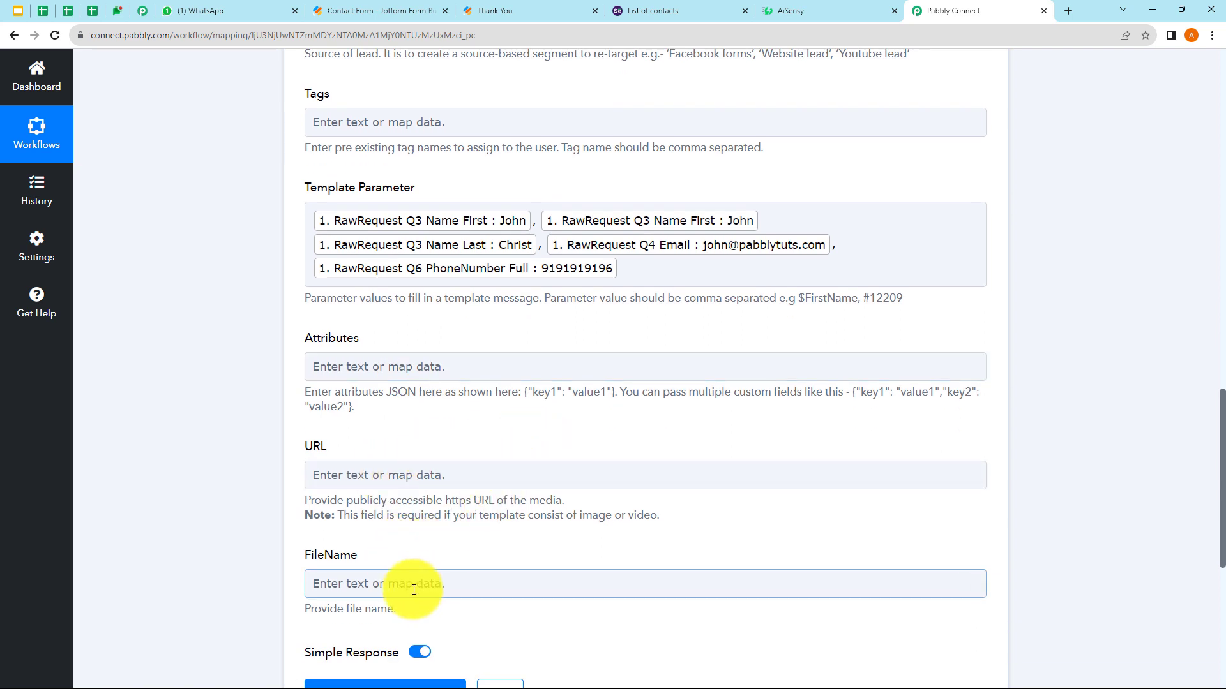
pyautogui.click(360, 475)
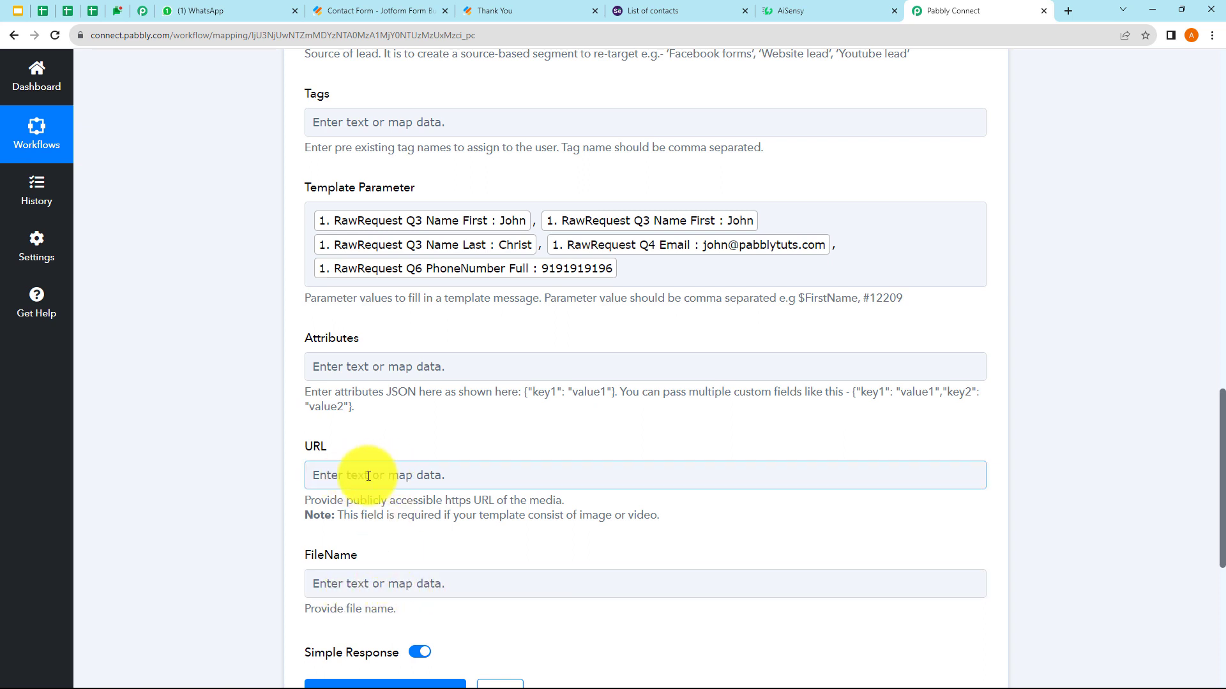
pyautogui.click(416, 456)
pyautogui.scroll(3, 524, 419)
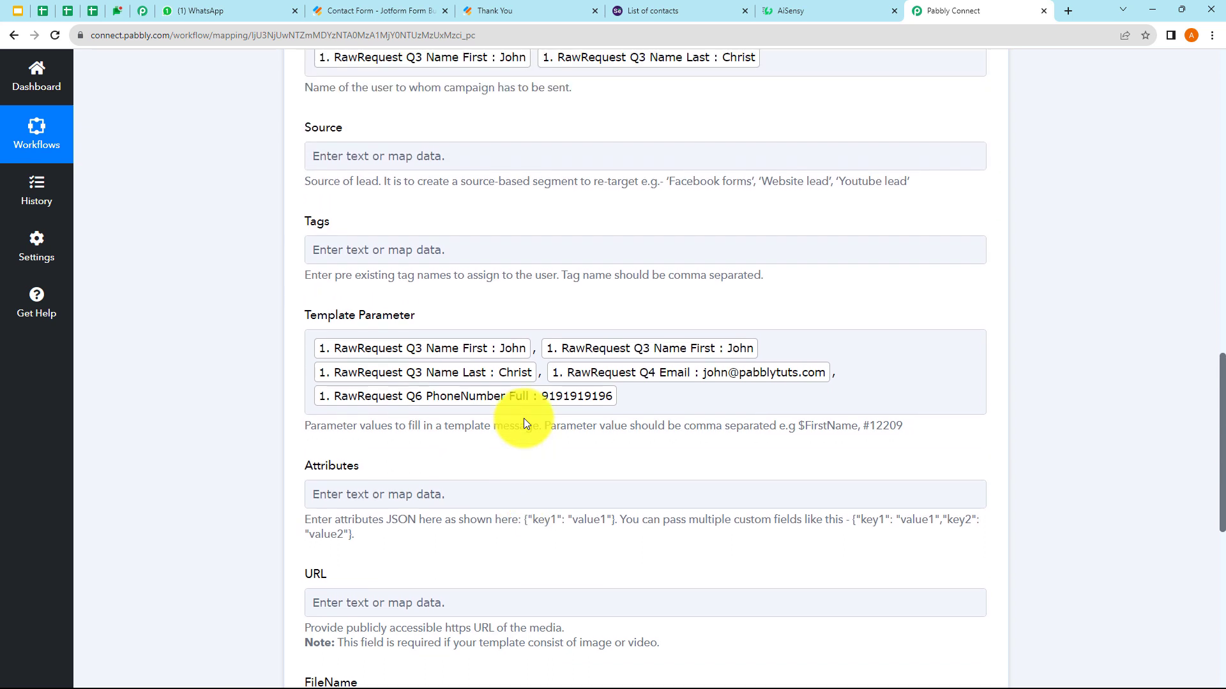
pyautogui.click(524, 419)
pyautogui.scroll(3, 523, 419)
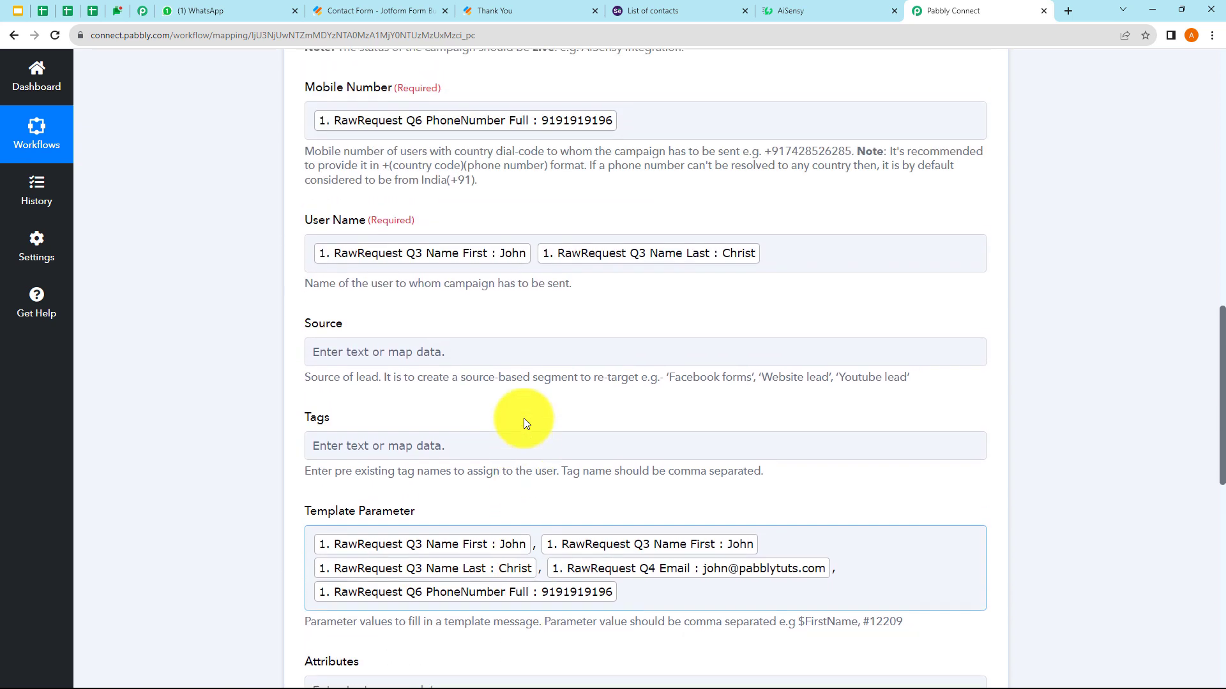
pyautogui.scroll(1, 524, 419)
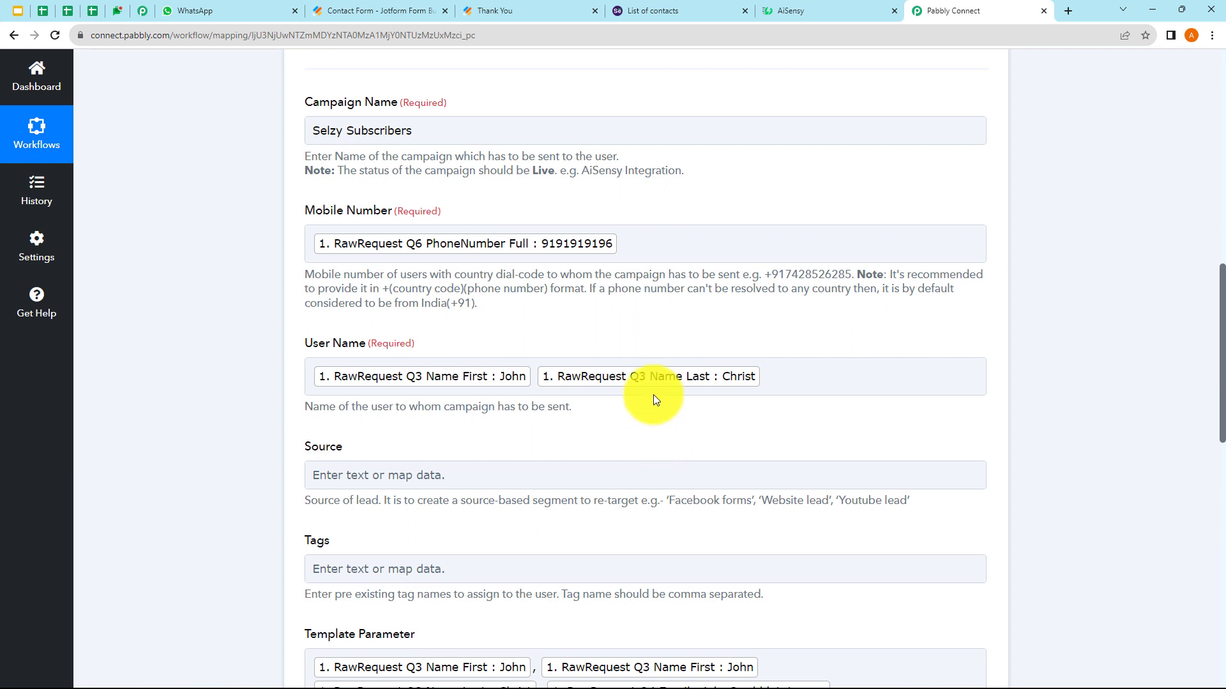
# - Replace the mapped Mobile Number with a pasted fixed phone number
pyautogui.click(643, 242)
pyautogui.press('BackSpace')
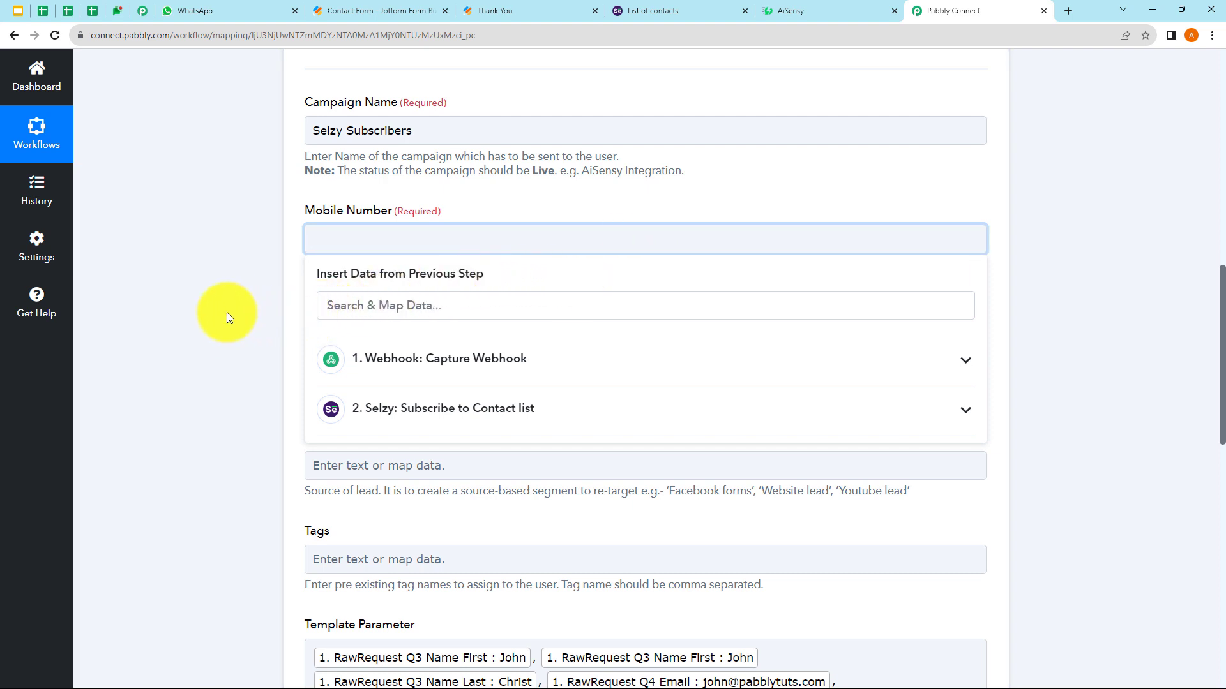
pyautogui.hotkey('ctrl', 'v')
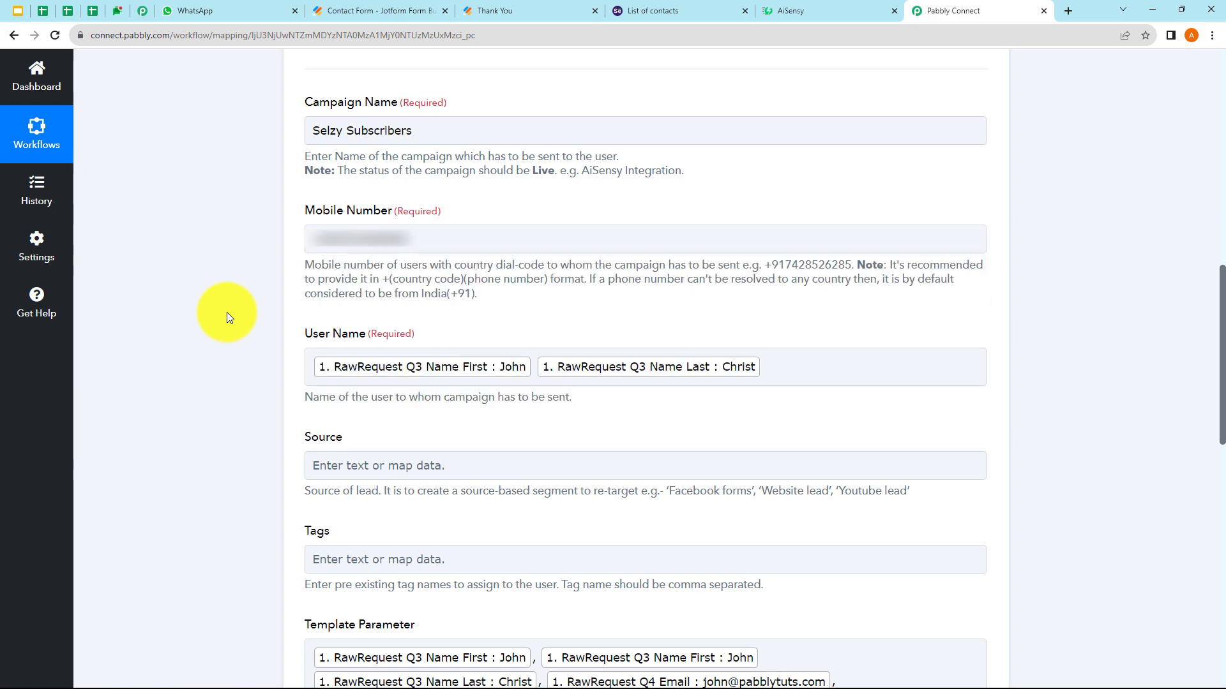
# - Save the AiSensy step and send a test request
pyautogui.scroll(-5, 423, 347)
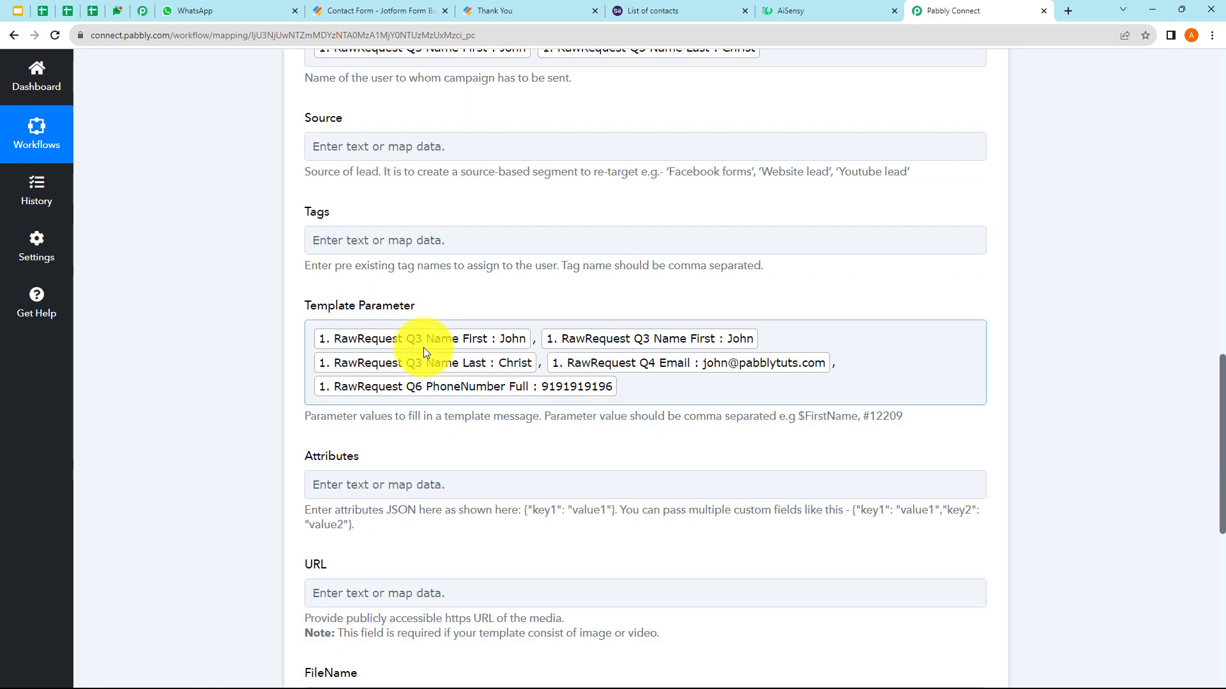
pyautogui.scroll(-5, 424, 347)
pyautogui.click(396, 492)
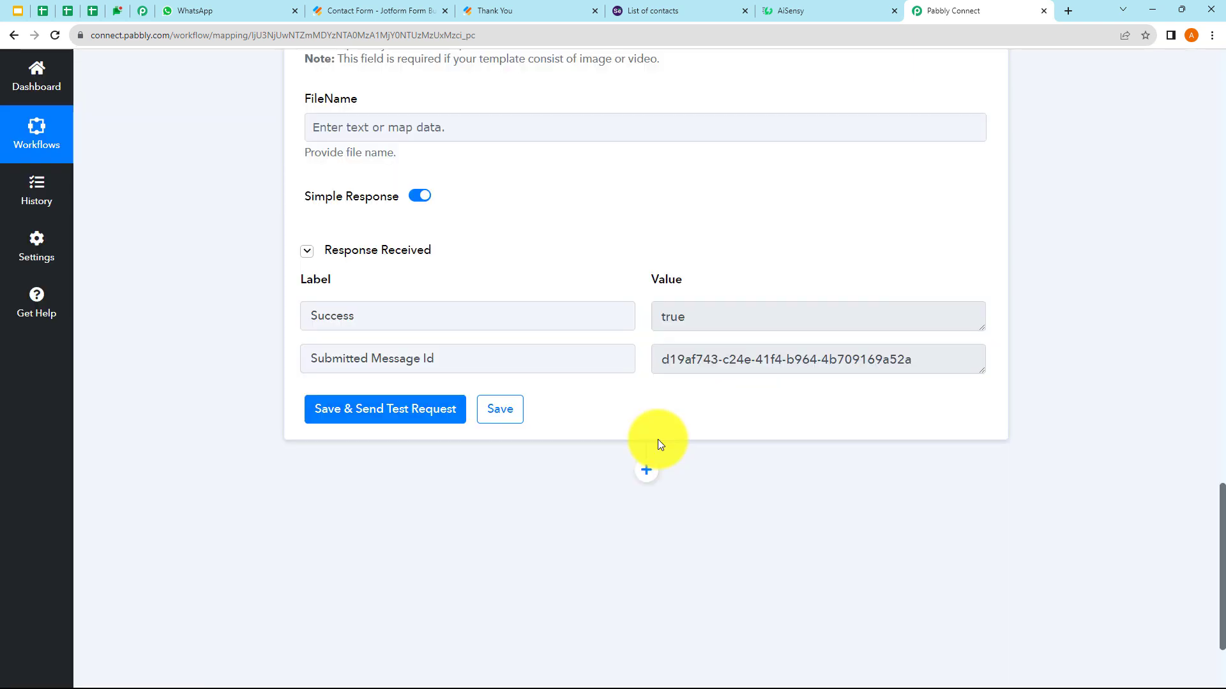
# - Inspect the test response's Success true and message id, then switch to WhatsApp Web
pyautogui.click(695, 321)
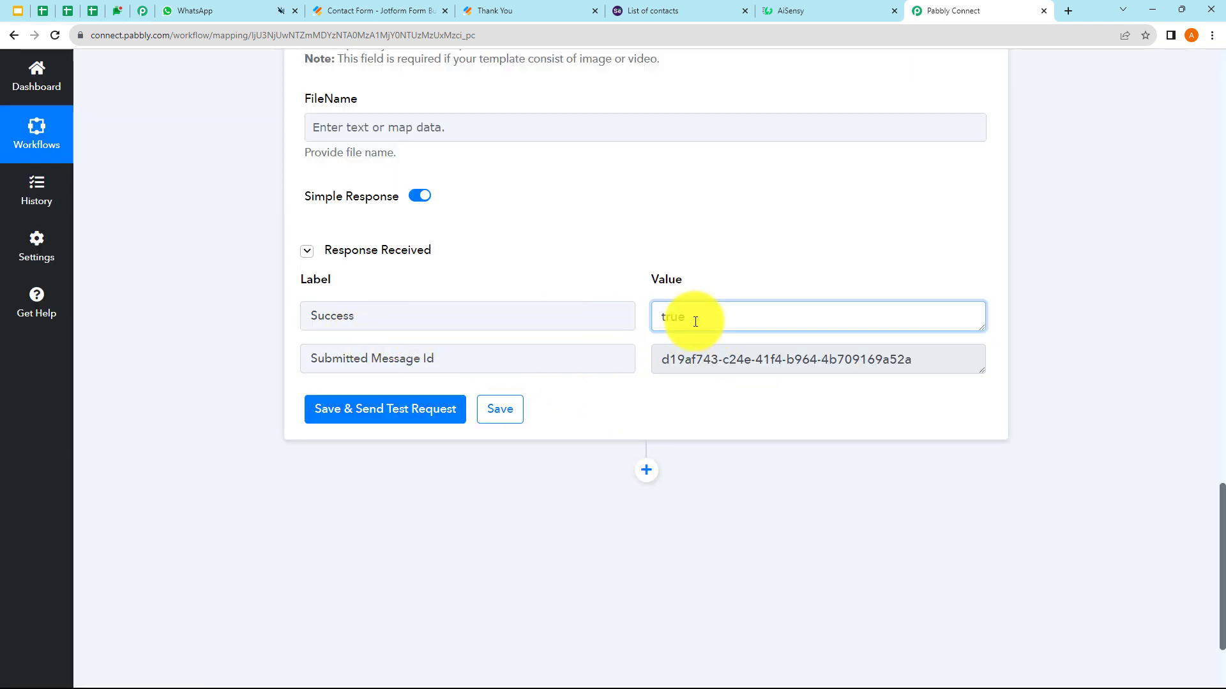
pyautogui.doubleClick(695, 321)
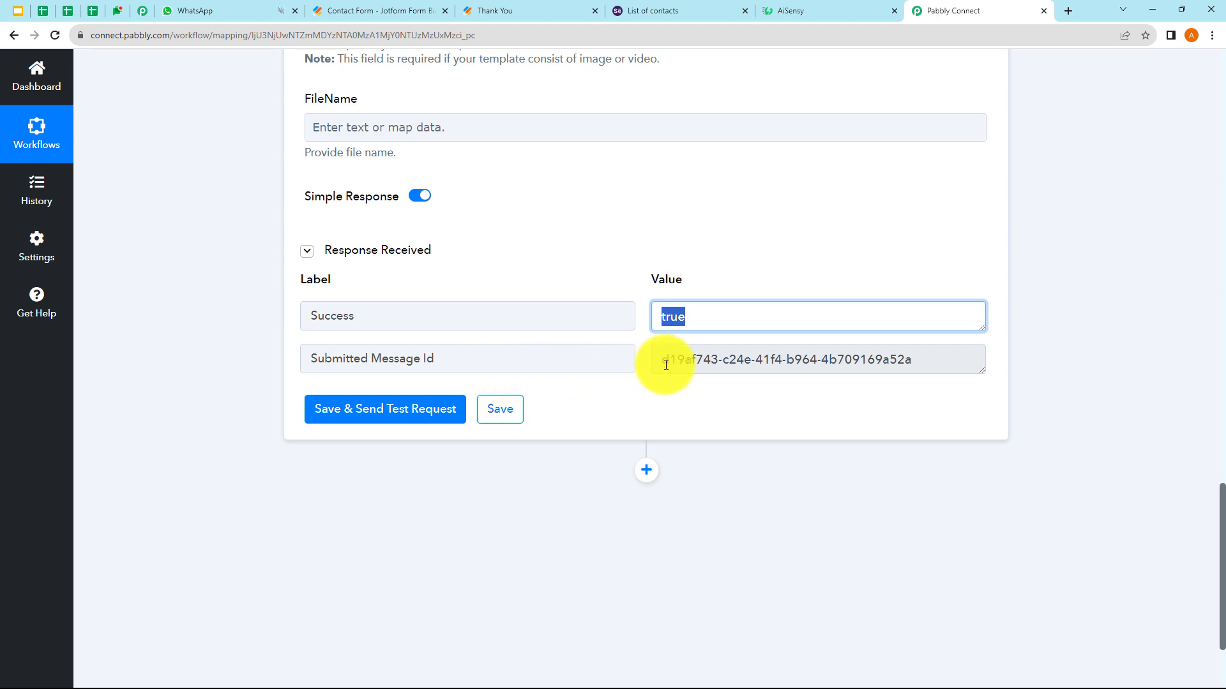
pyautogui.moveTo(666, 365); pyautogui.dragTo(930, 358)
pyautogui.click(831, 259)
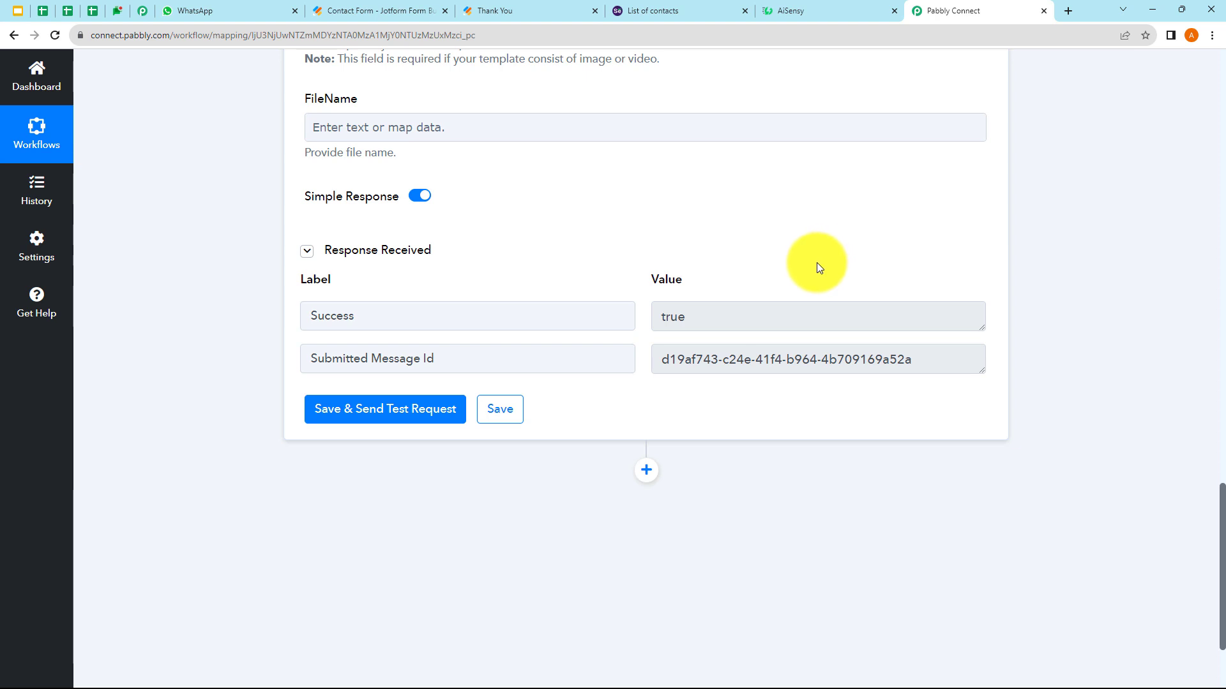
pyautogui.click(222, 18)
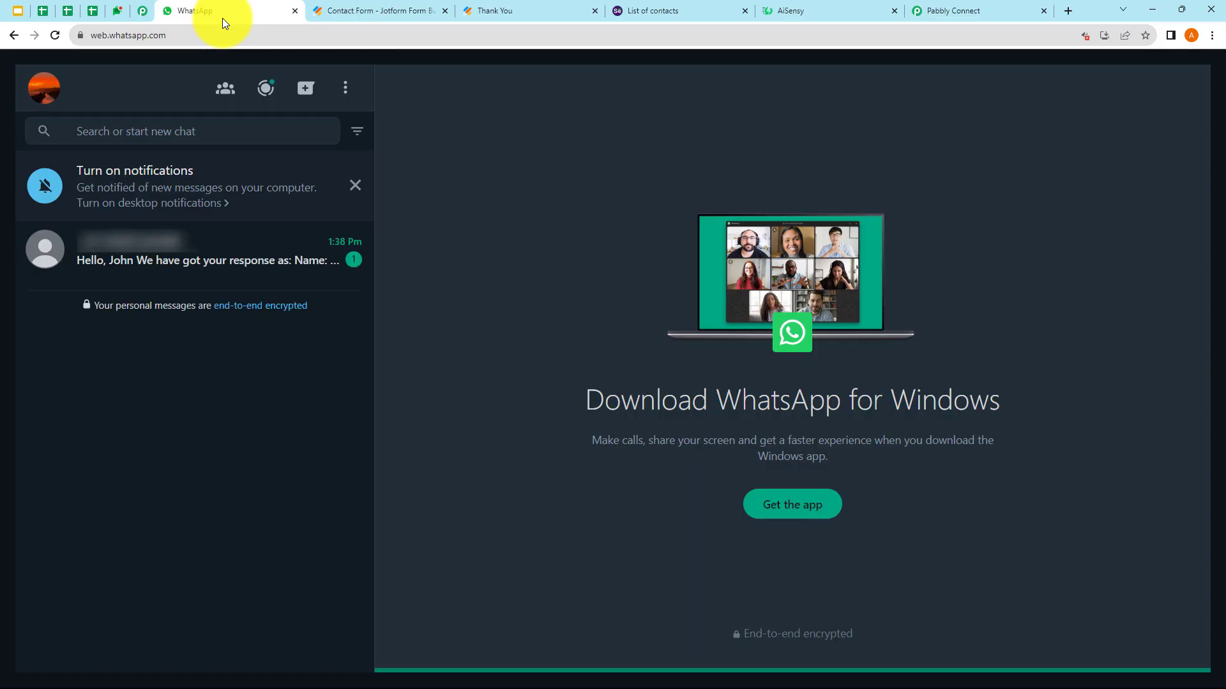
# - Open the new chat with the subscription-confirmed greeting, then return to Pabbly Connect
pyautogui.click(224, 273)
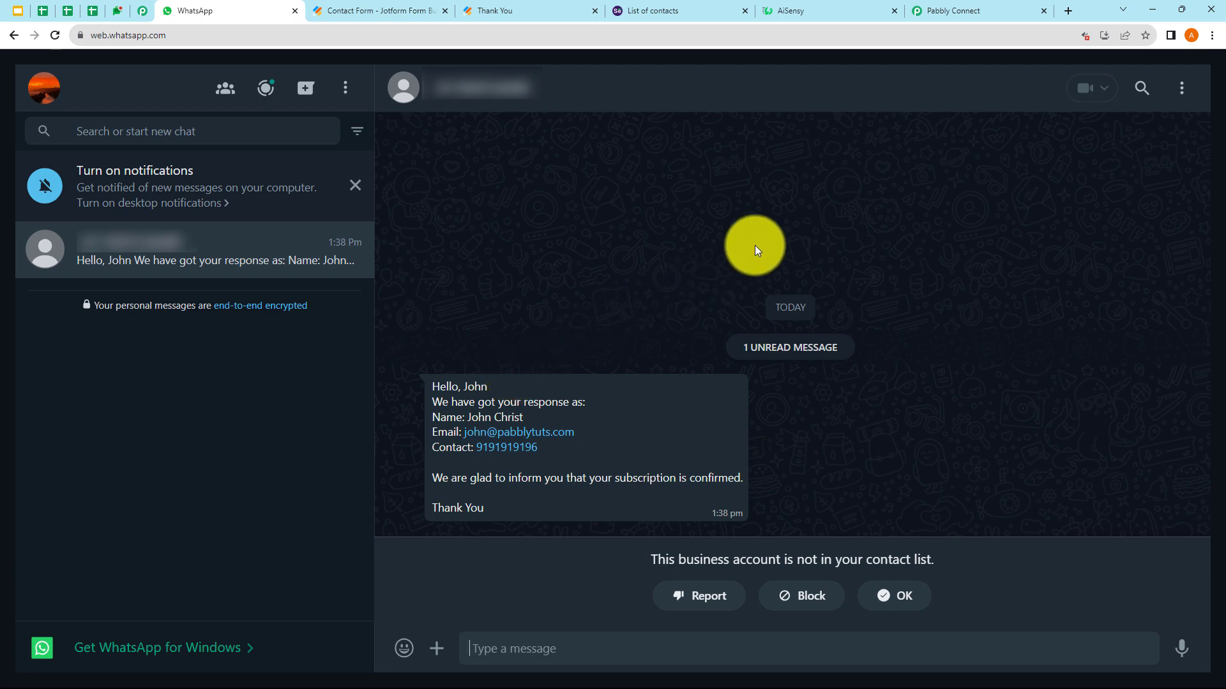
pyautogui.click(964, 9)
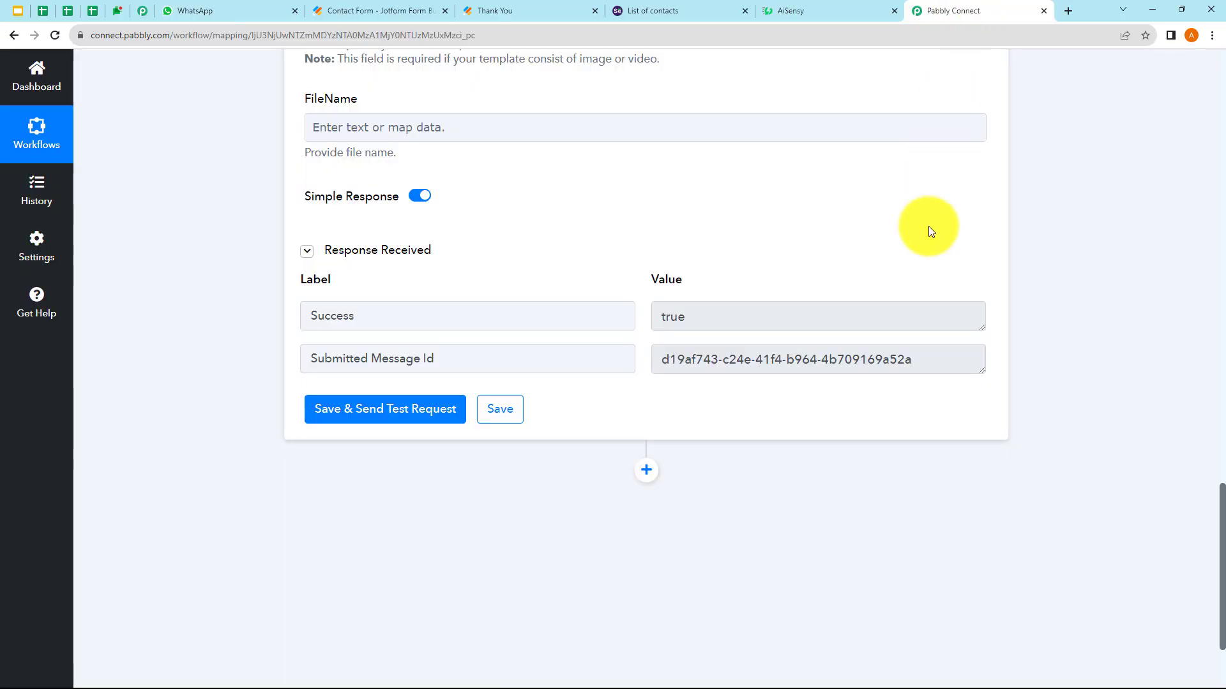
# - Collapse the AiSensy step to show the Webhook, Selzy and AiSensy workflow overview
pyautogui.scroll(15, 929, 231)
pyautogui.click(738, 575)
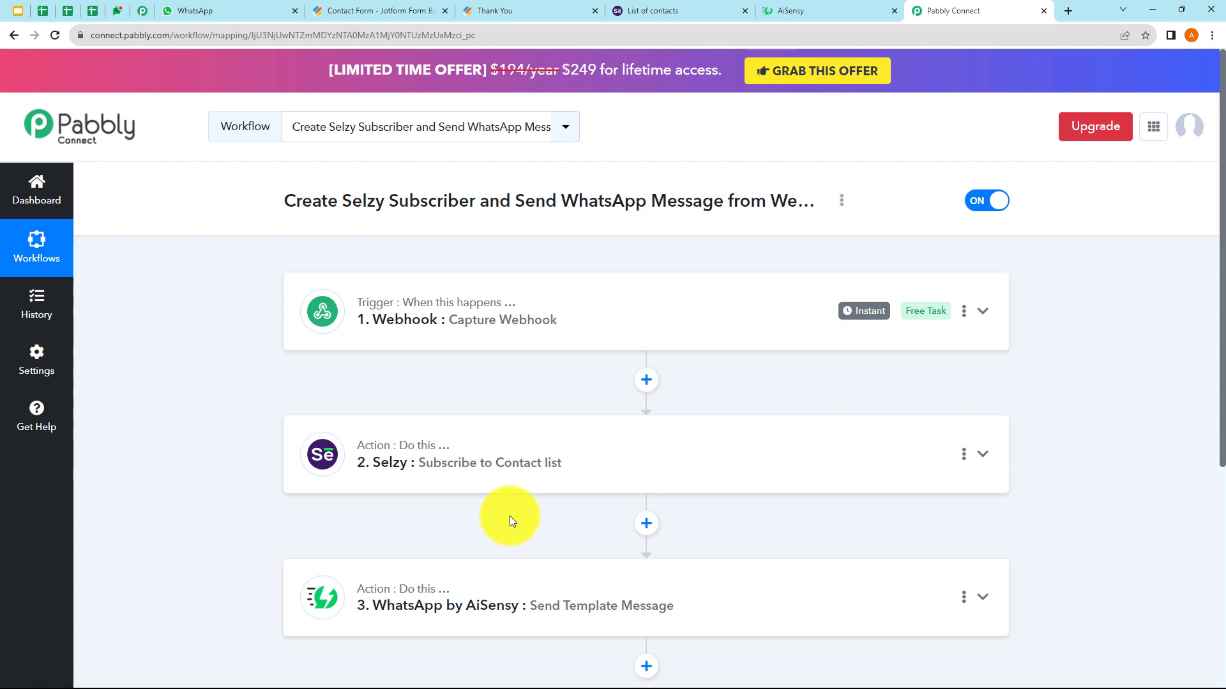
# - Close the old thank-you page and open the live Contact Form in a new tab
pyautogui.click(404, 7)
pyautogui.click(594, 10)
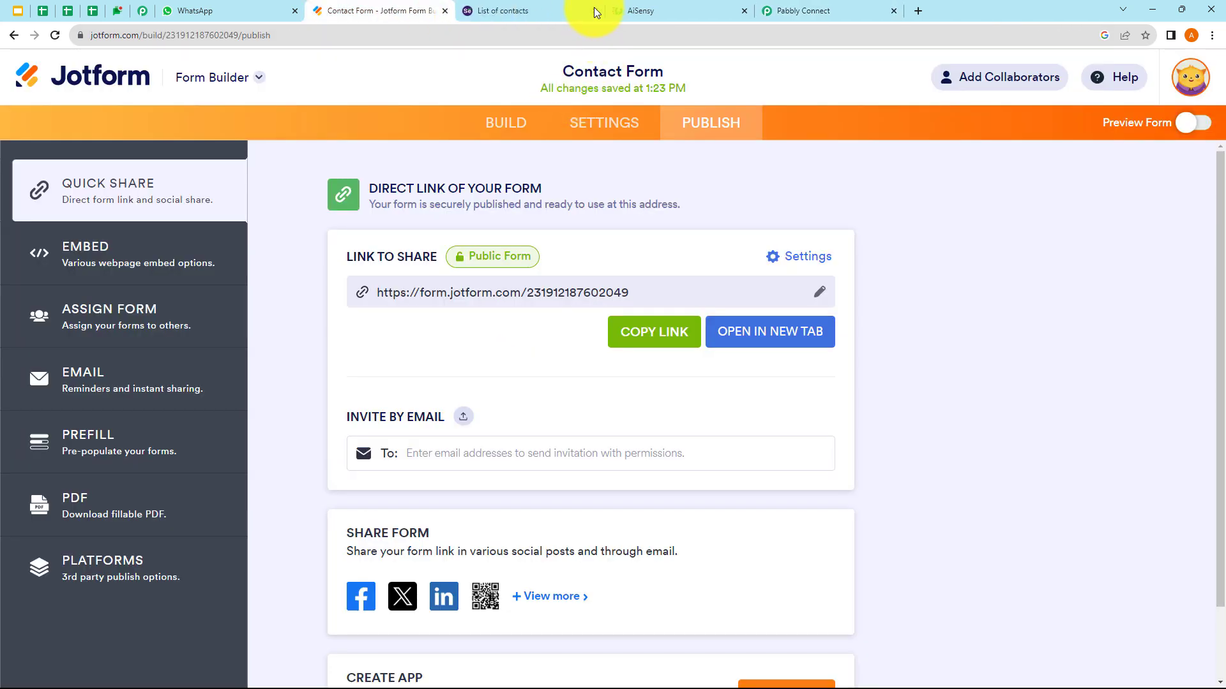
pyautogui.click(784, 336)
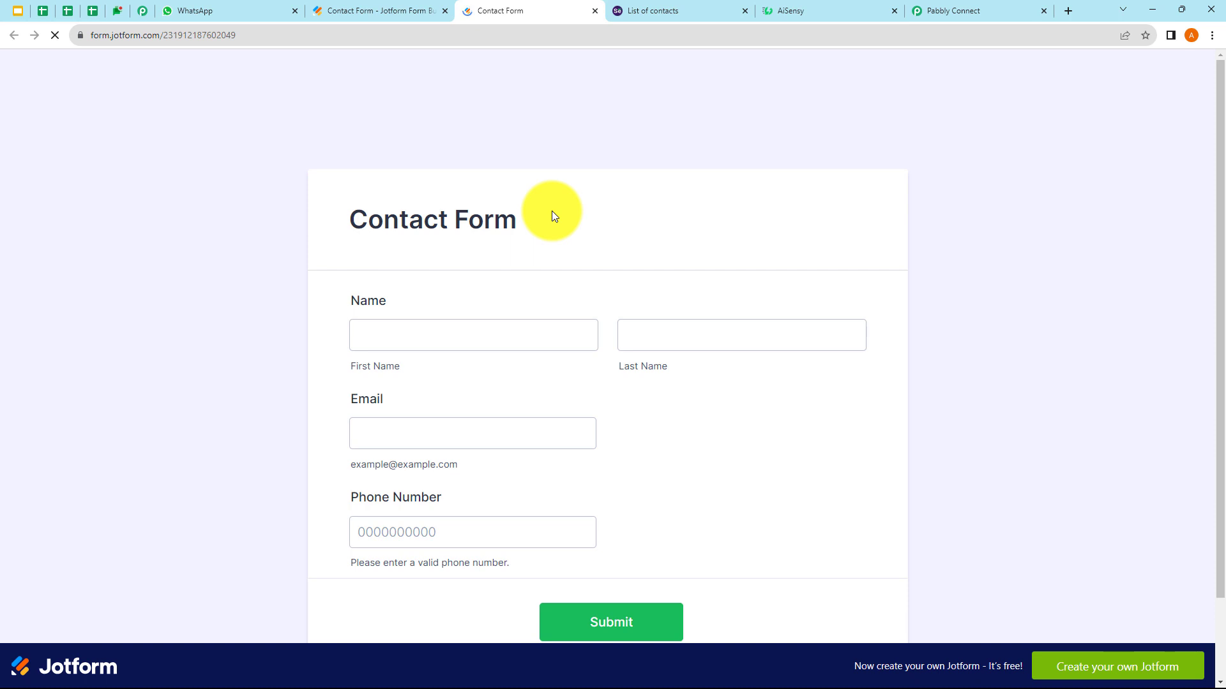
# - Autofill first name, last name, email and phone from saved suggestions and submit
pyautogui.click(406, 345)
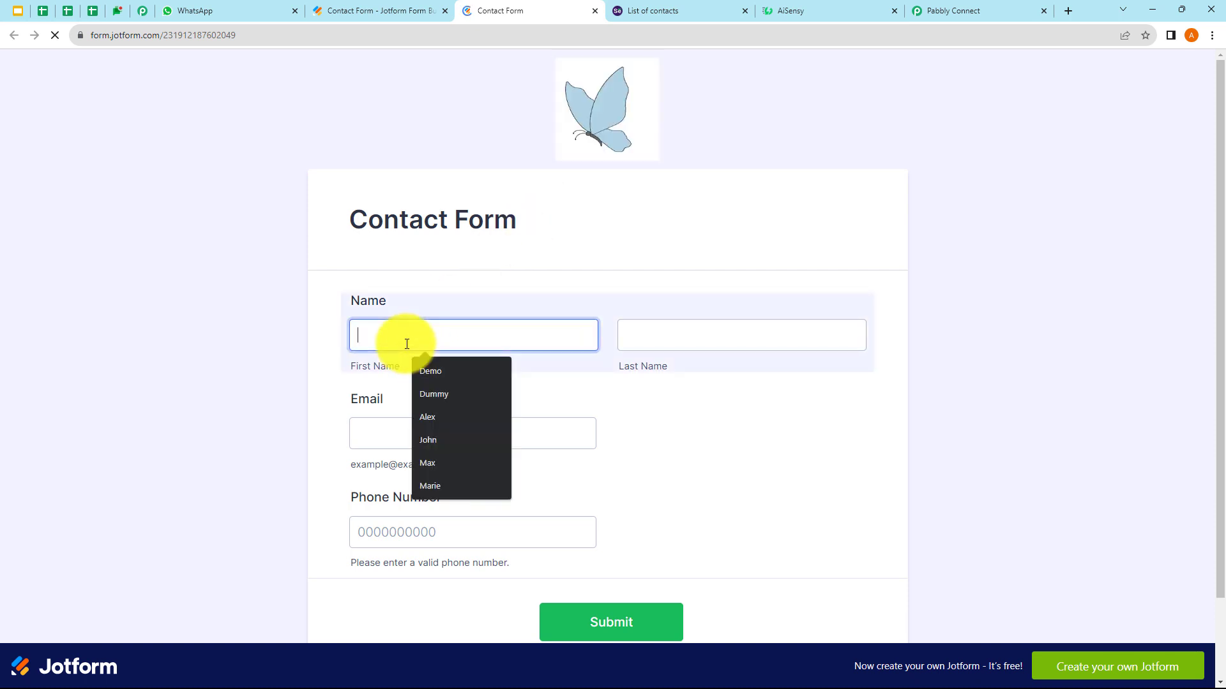
pyautogui.click(457, 461)
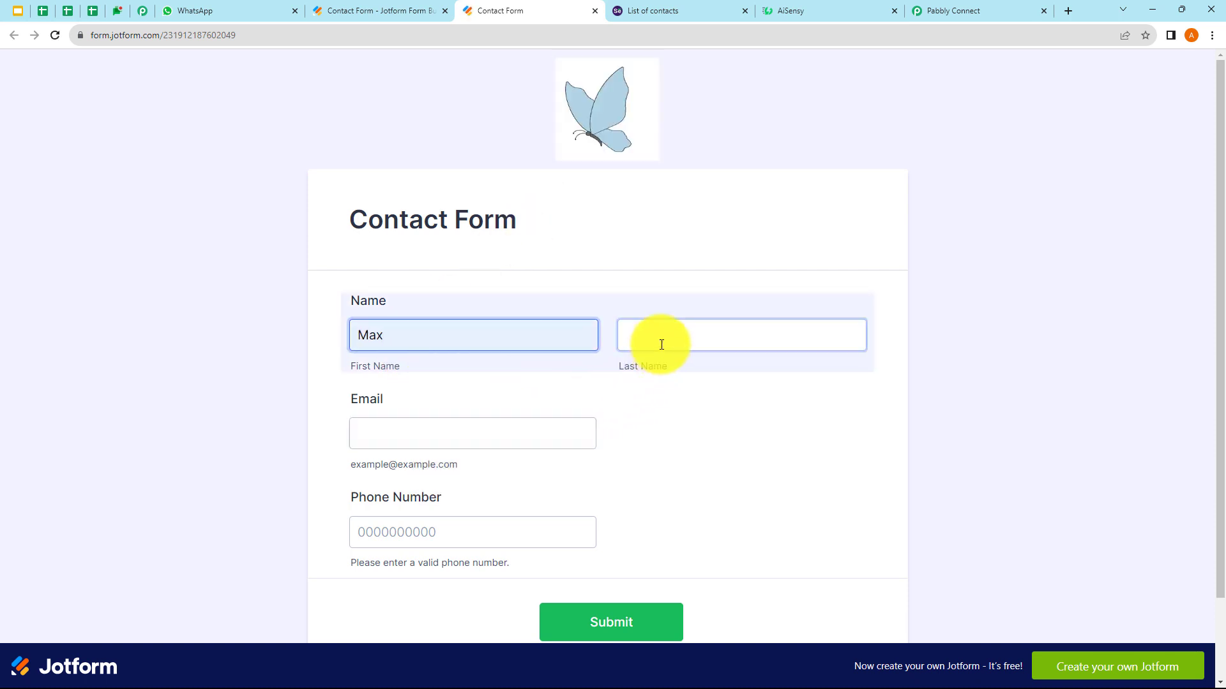
pyautogui.click(661, 345)
pyautogui.click(705, 416)
pyautogui.click(440, 429)
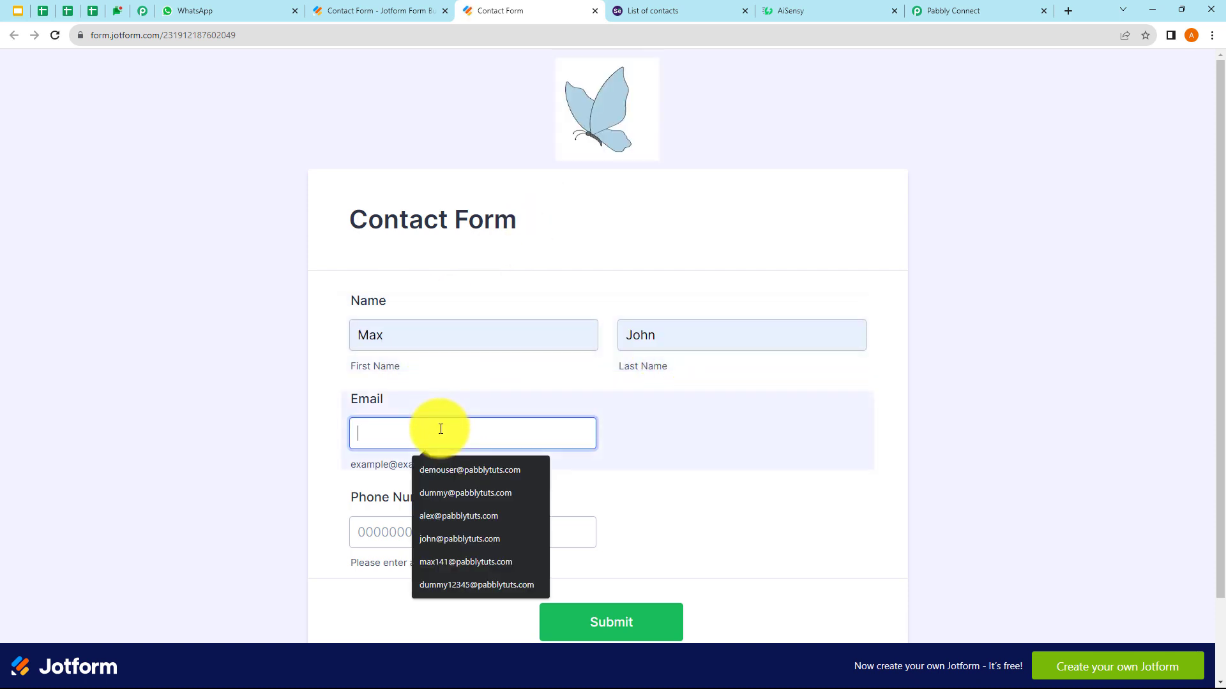
pyautogui.click(466, 561)
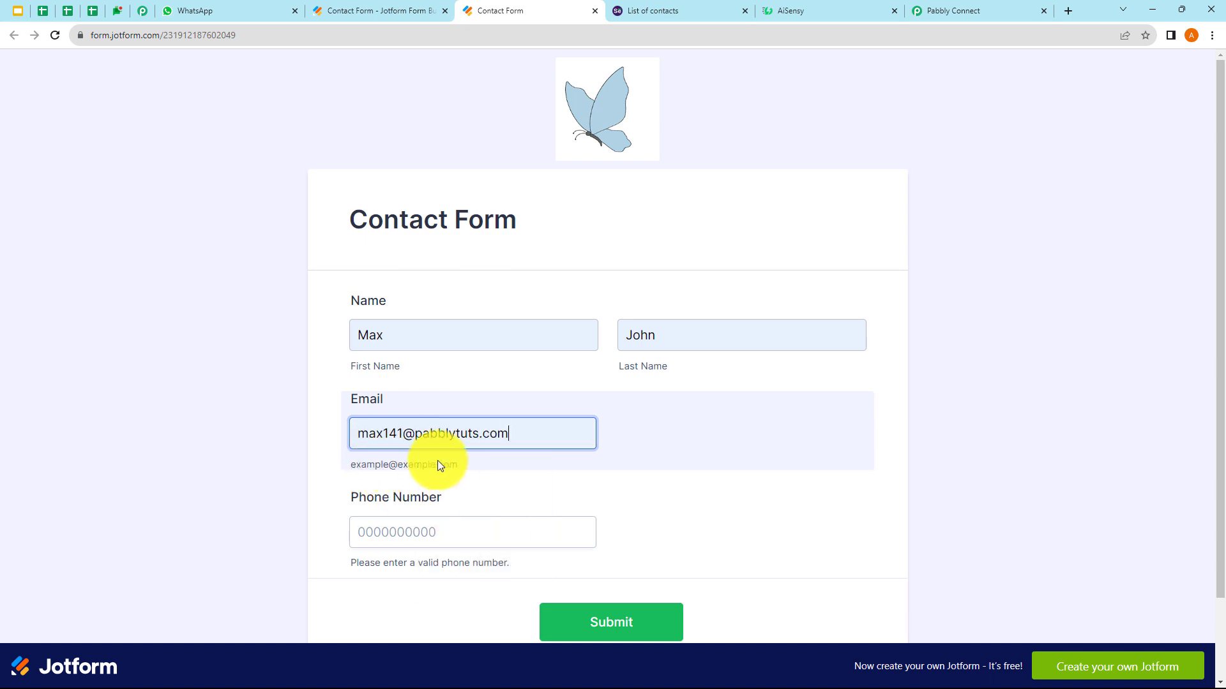
pyautogui.click(440, 534)
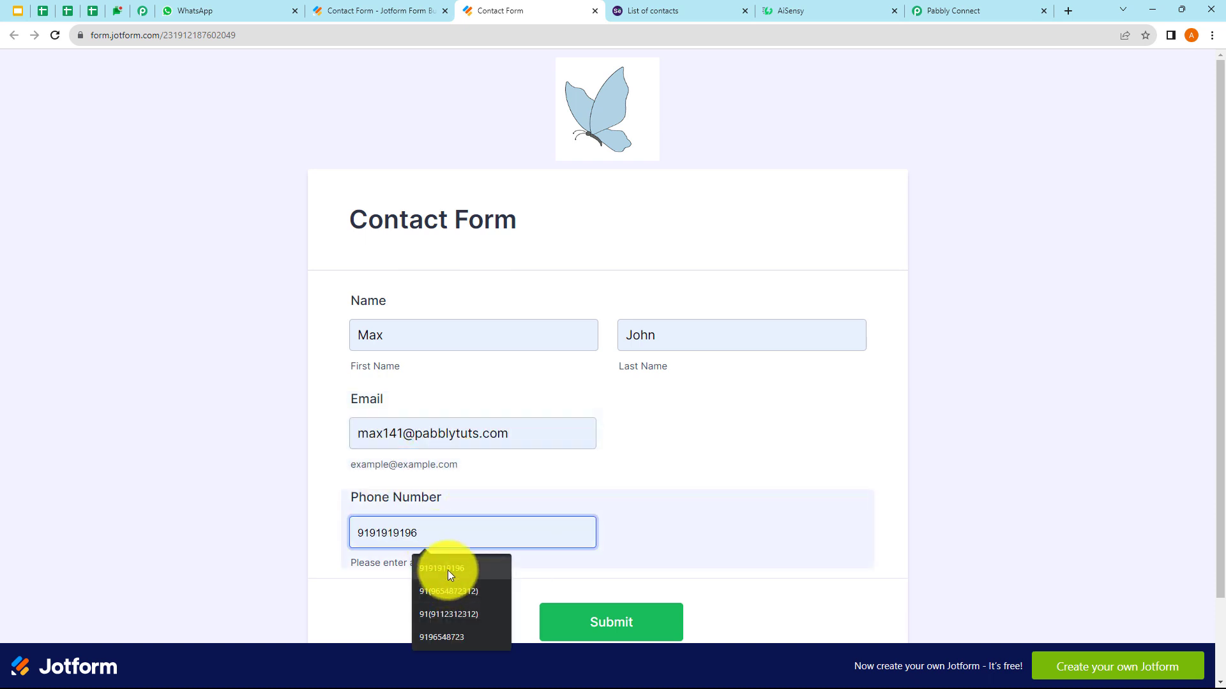
pyautogui.click(447, 569)
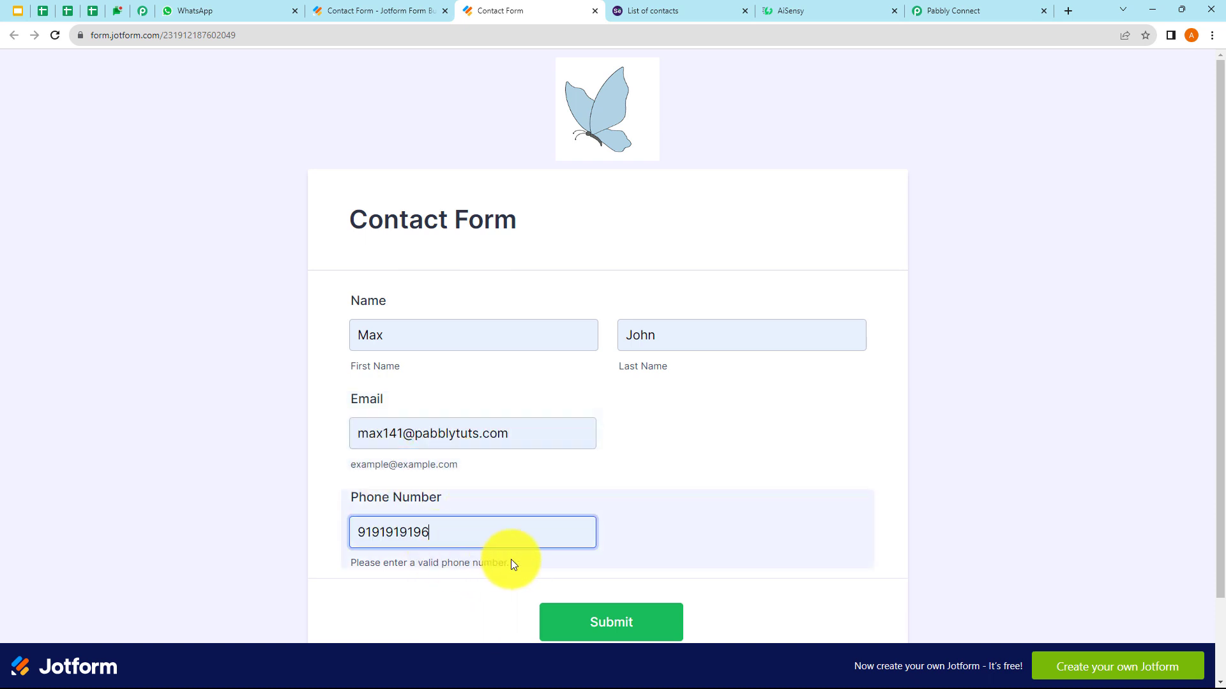
pyautogui.click(631, 623)
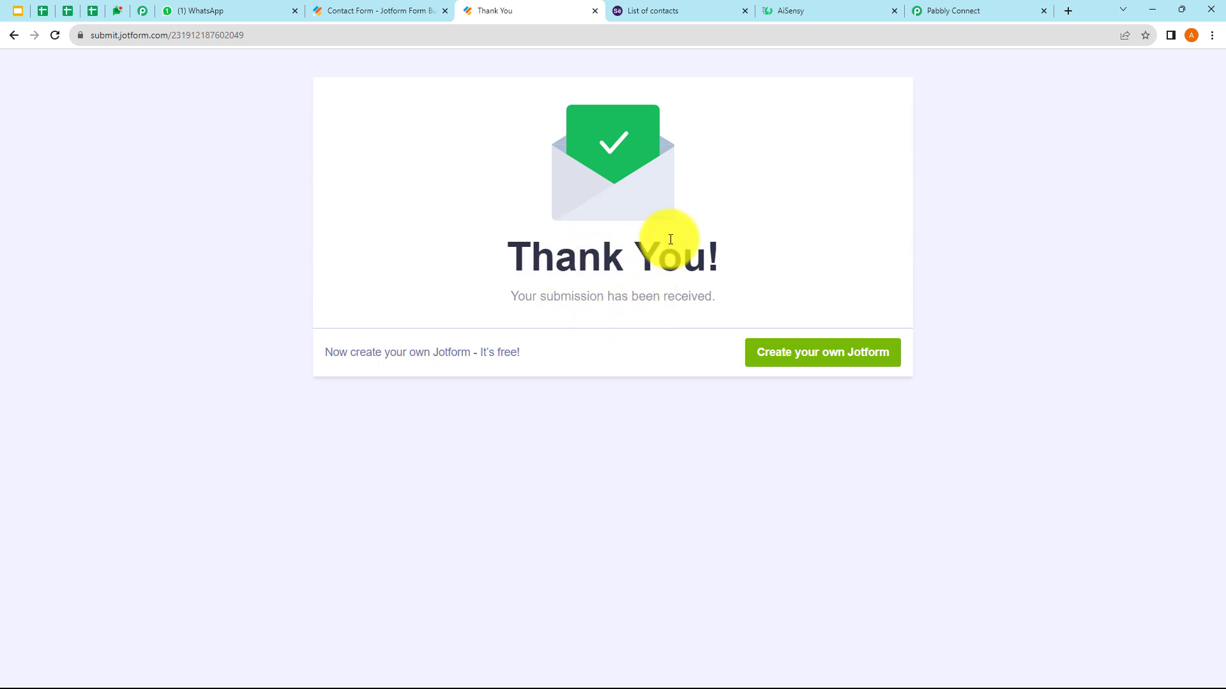
# - Reload the Selzy contact list to confirm the new contact, then switch to WhatsApp Web
pyautogui.click(654, 11)
pyautogui.click(56, 36)
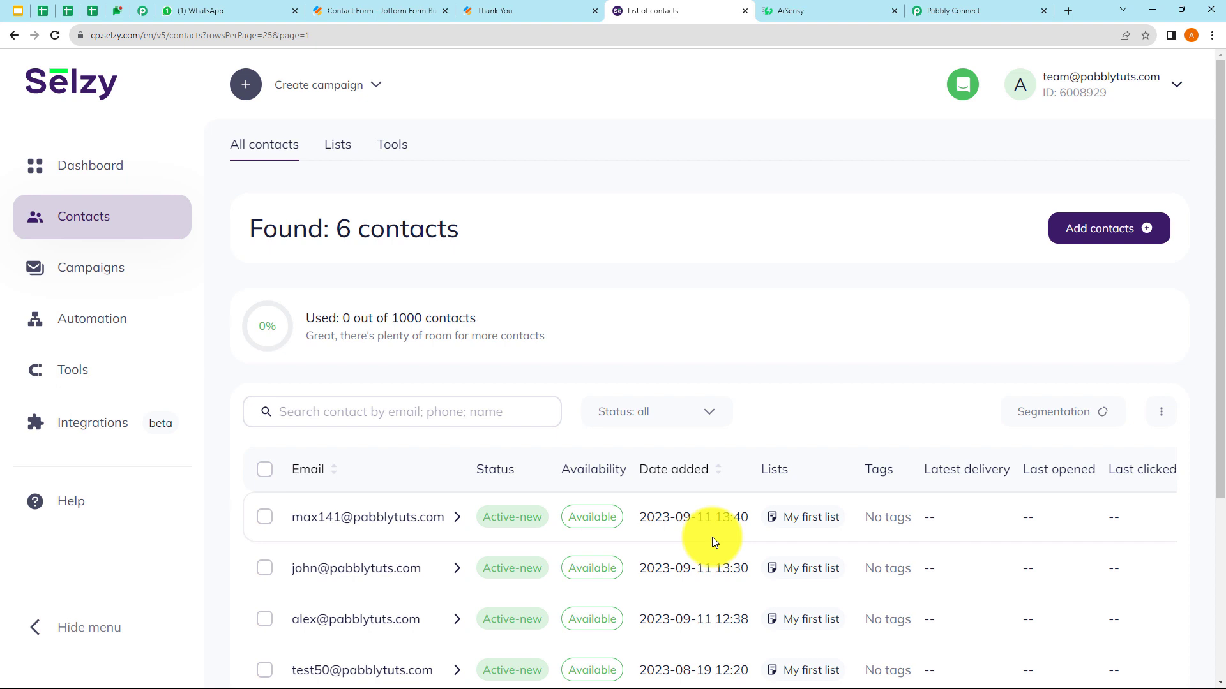
pyautogui.click(208, 10)
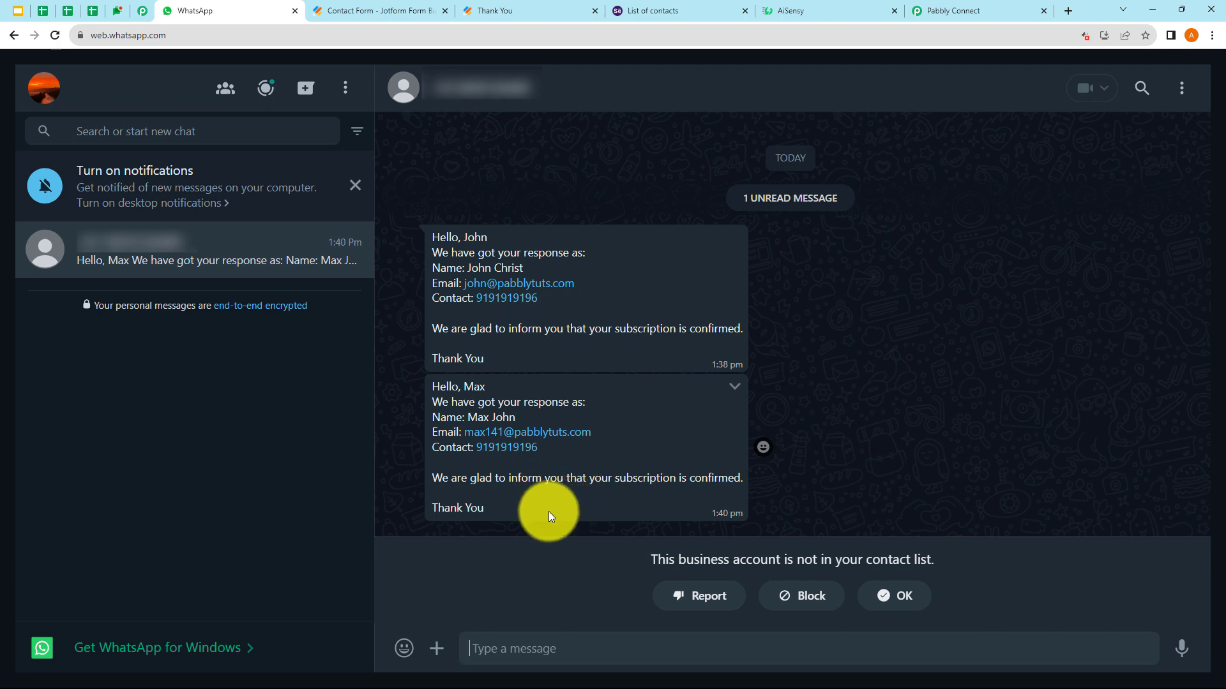
# - Confirm the second subscription message arrived and return to the Pabbly Connect workflow
pyautogui.click(939, 12)
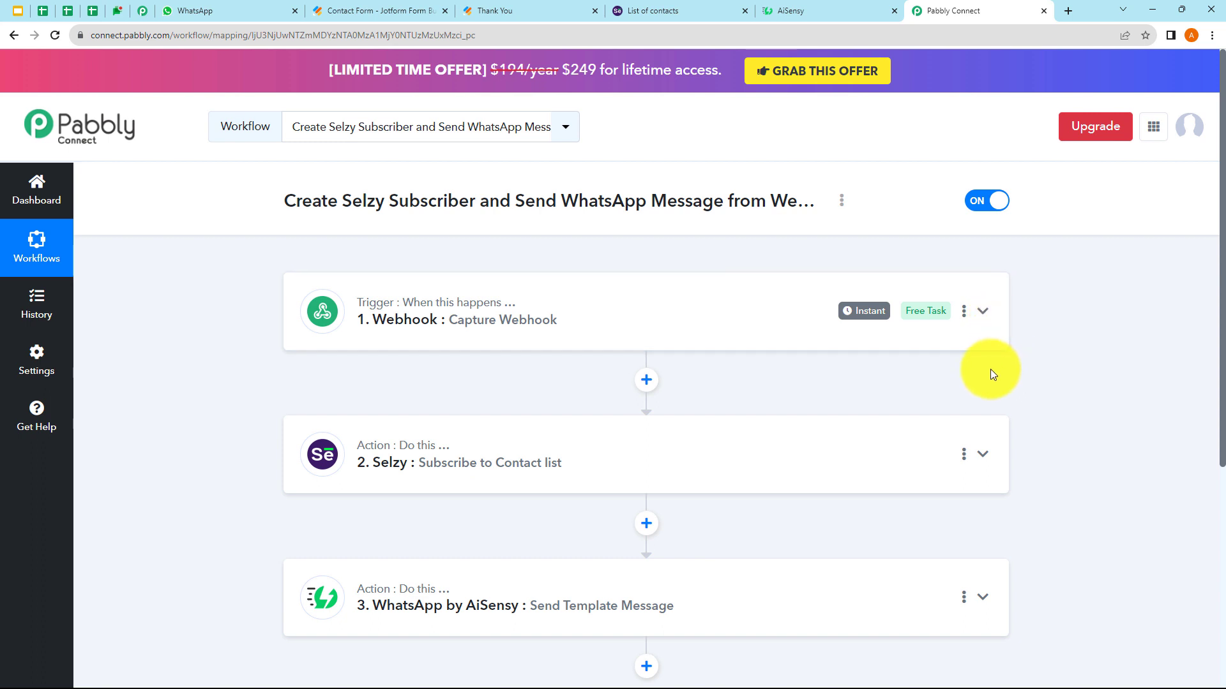
pyautogui.click(843, 205)
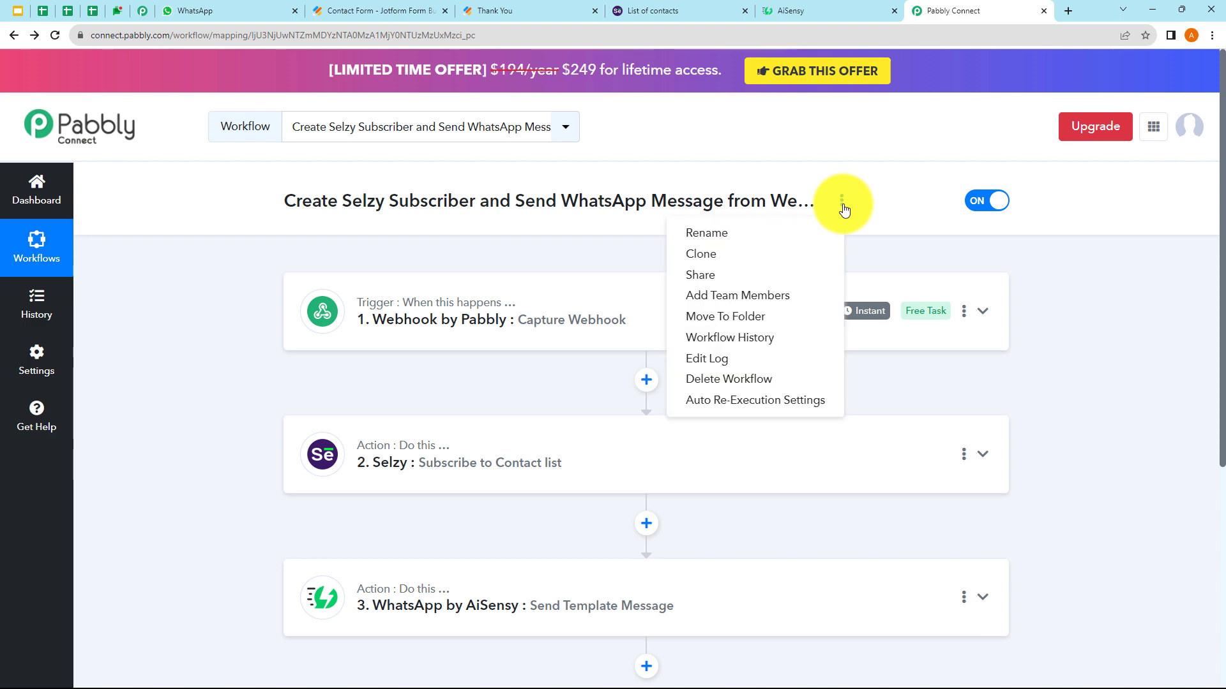
pyautogui.click(766, 275)
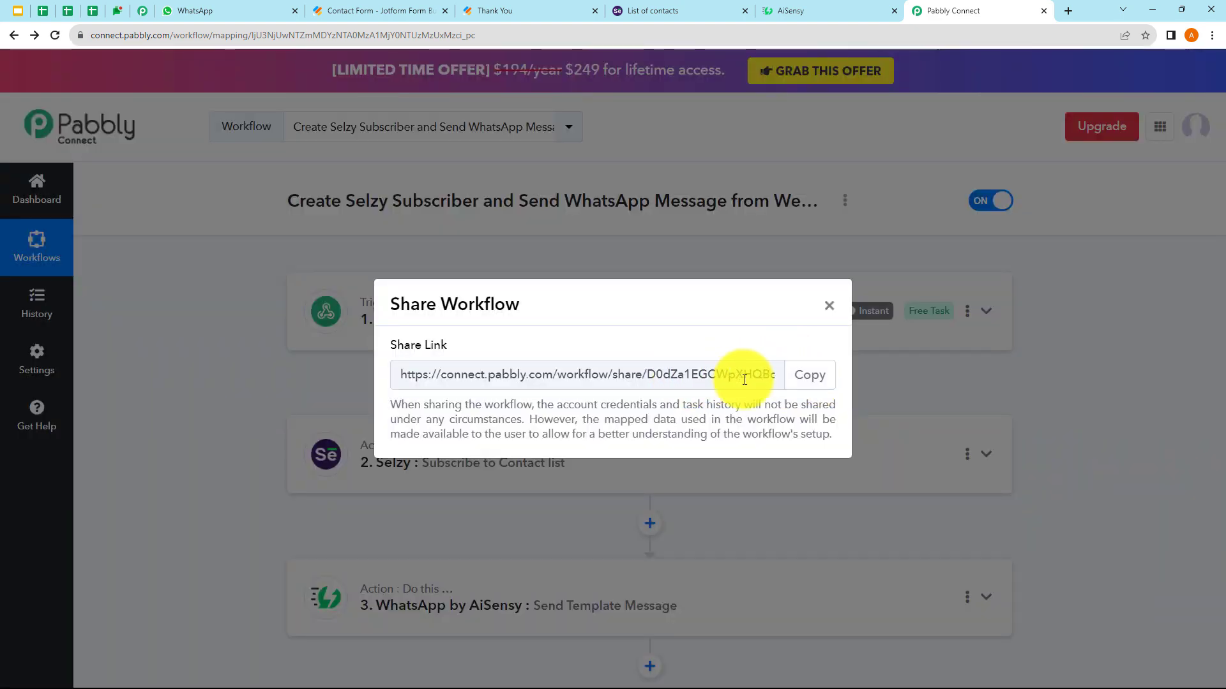
pyautogui.click(829, 307)
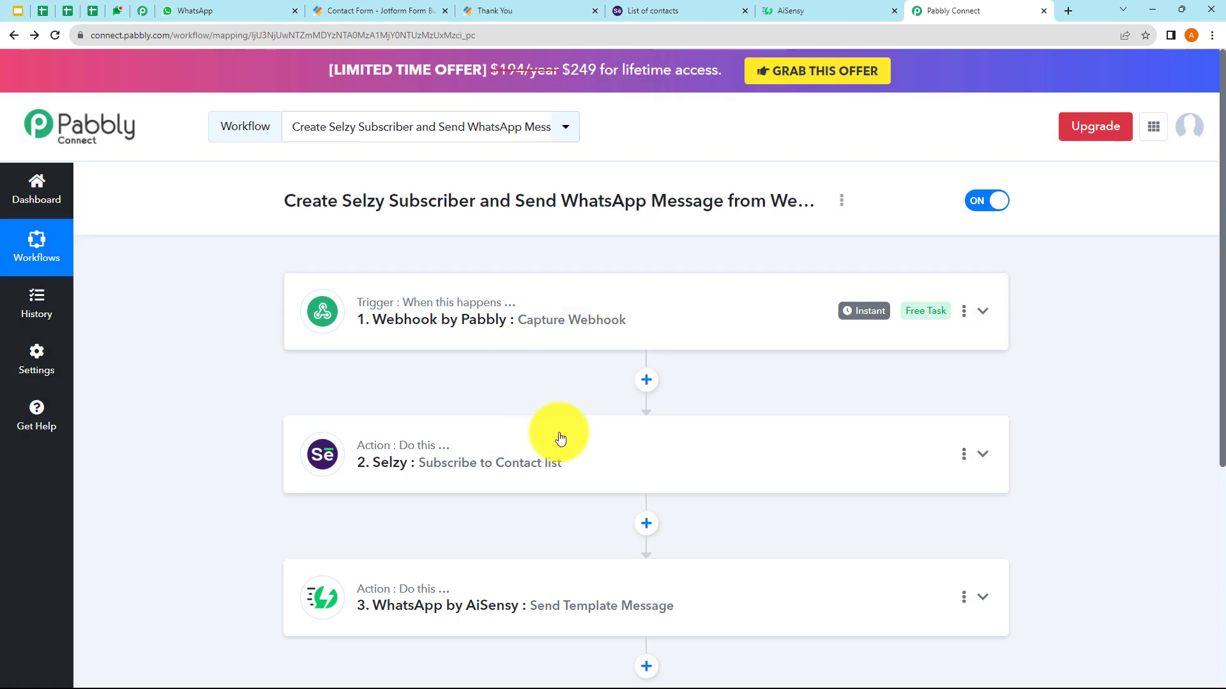